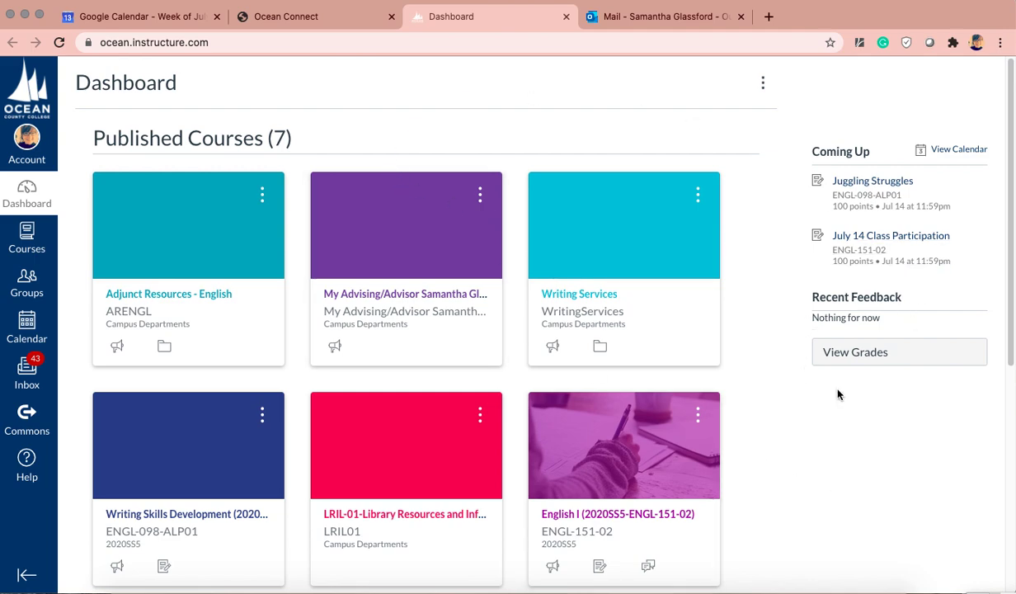
Check the Ocean Connect portal, then return to Canvas and show the Courses tray's seven published courses.
left_click(279, 18)
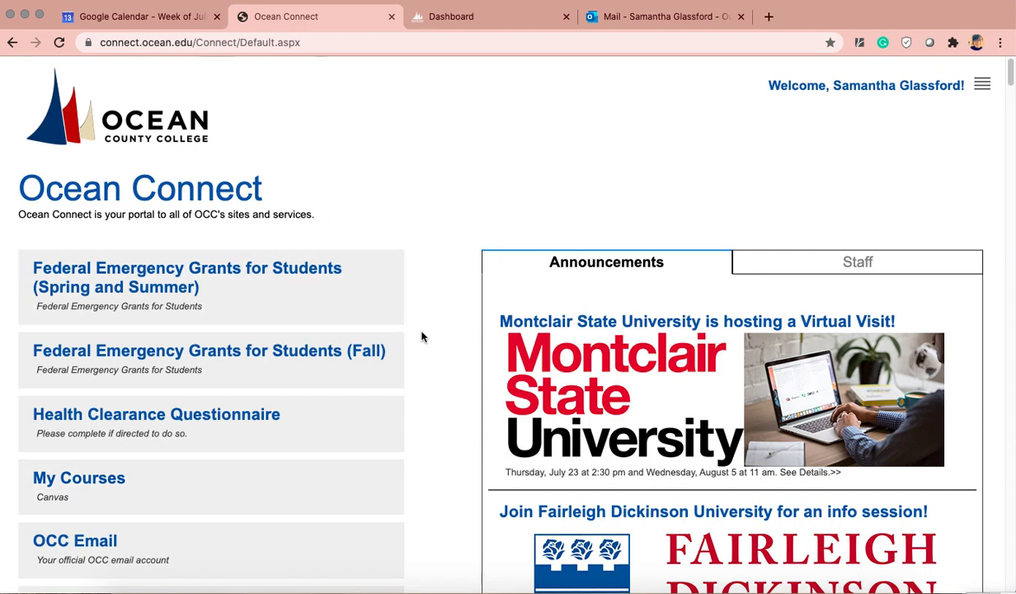
scroll(420, 334, "down", 1)
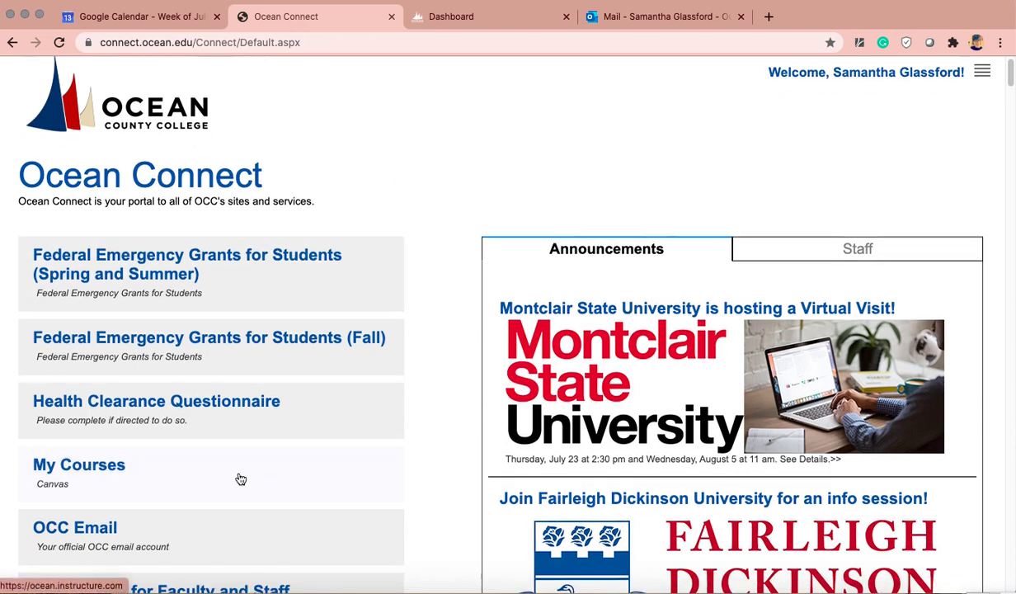
left_click(478, 17)
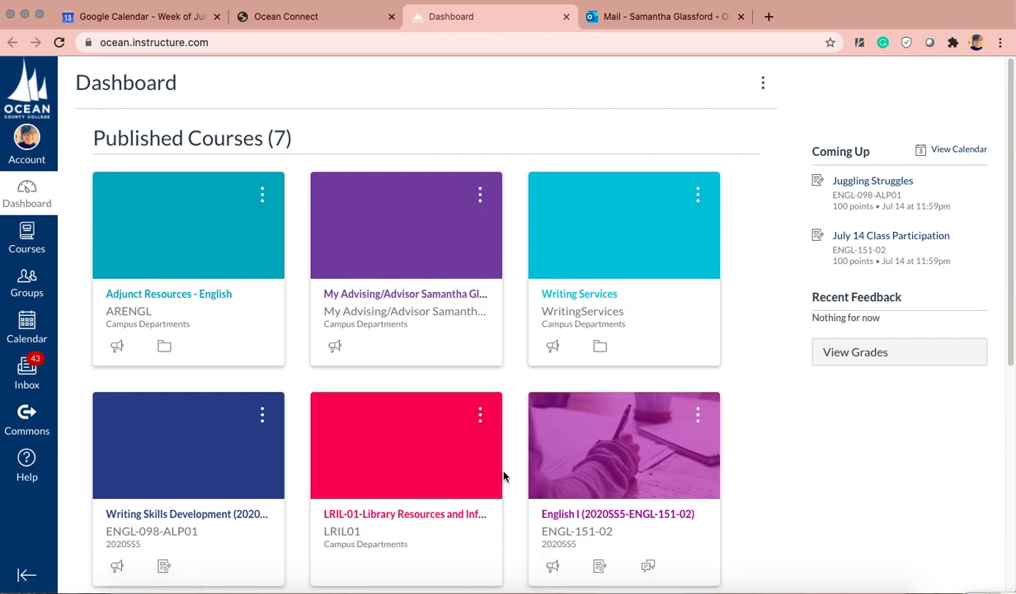
left_click(20, 243)
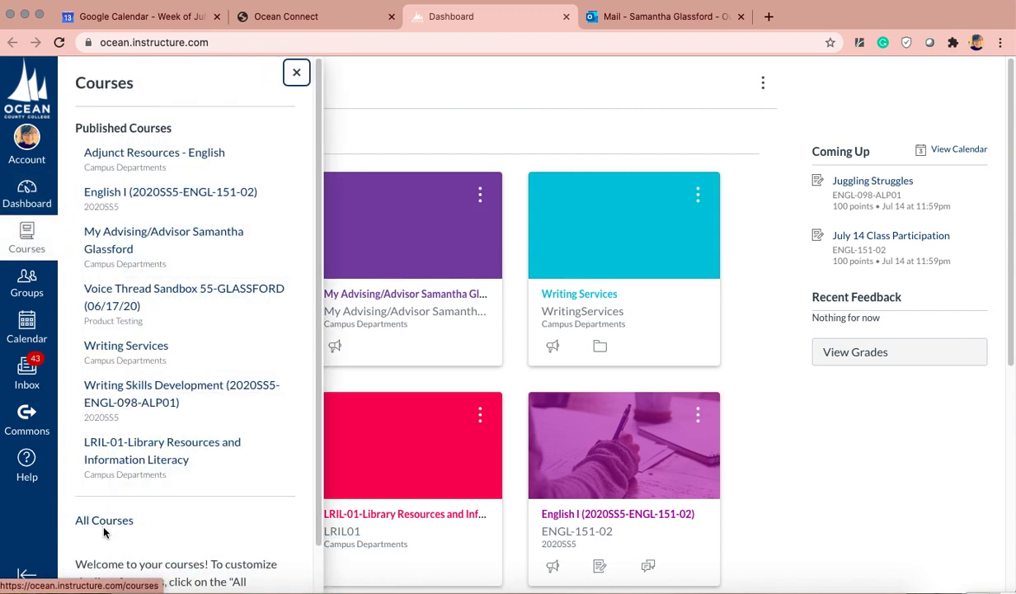
Scroll through the All Courses table, then go back to the Canvas Dashboard.
left_click(96, 523)
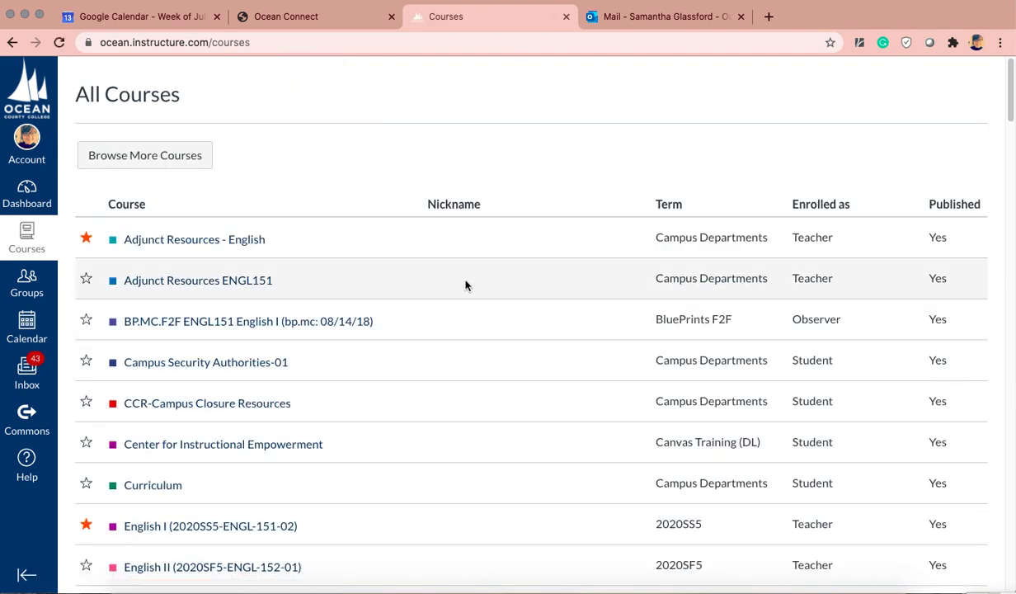
scroll(436, 296, "down", 3)
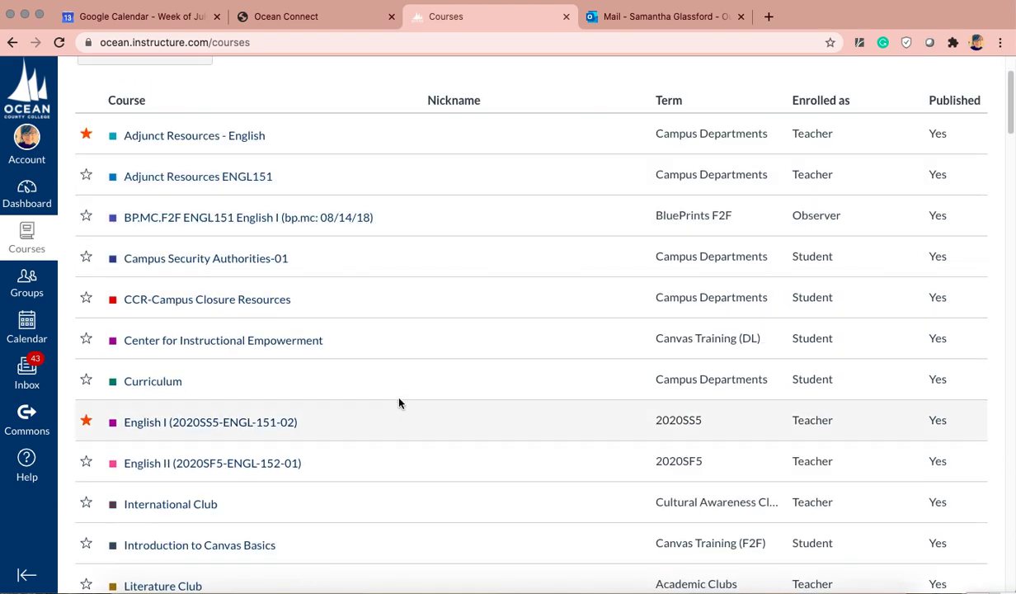
scroll(395, 408, "down", 3)
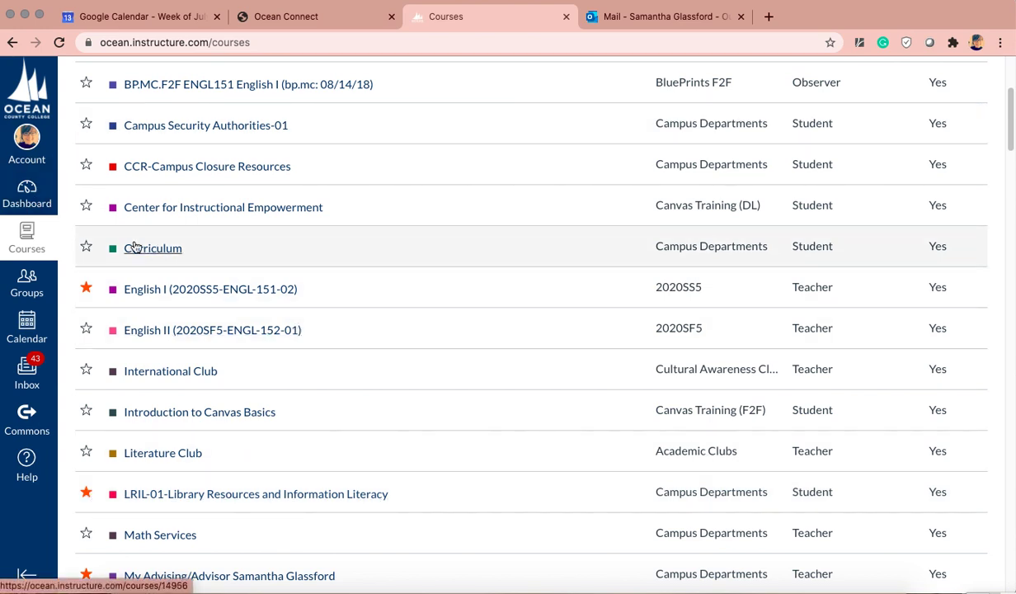
left_click(30, 195)
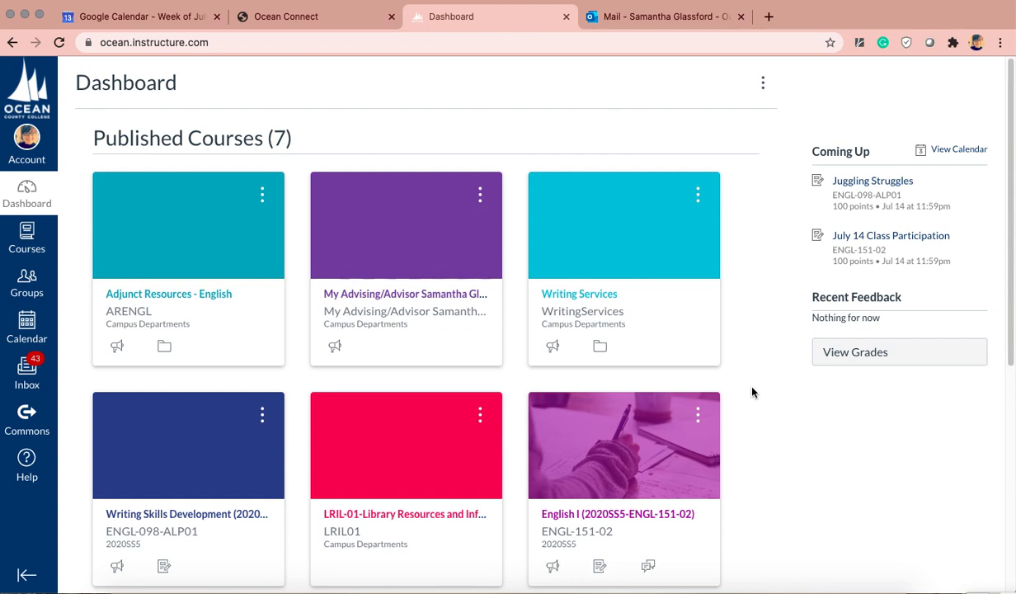
Open the LRIL-01 course and scroll its research links and Library Services list.
left_click(396, 515)
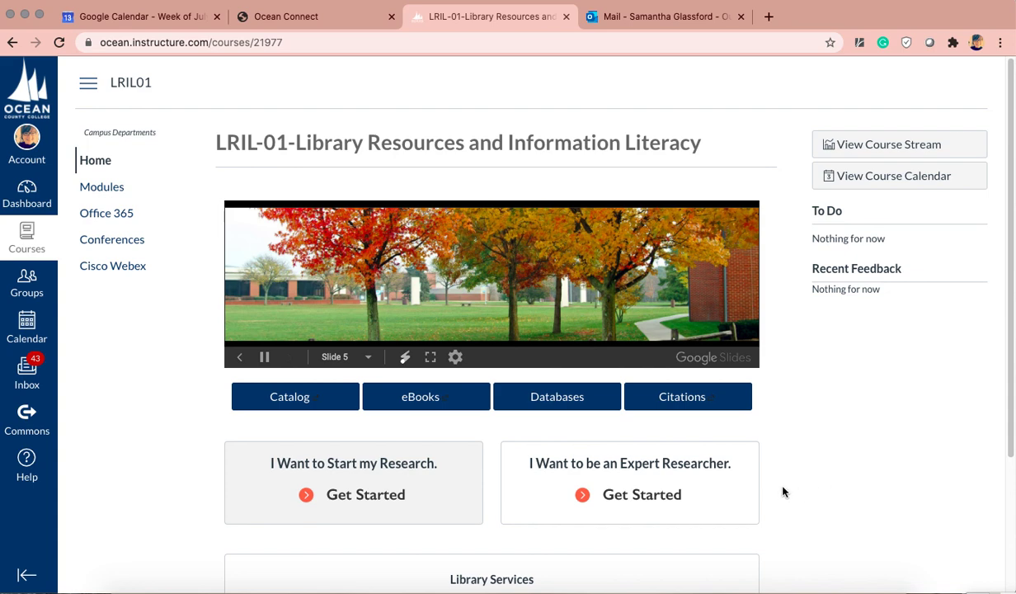
scroll(798, 473, "down", 5)
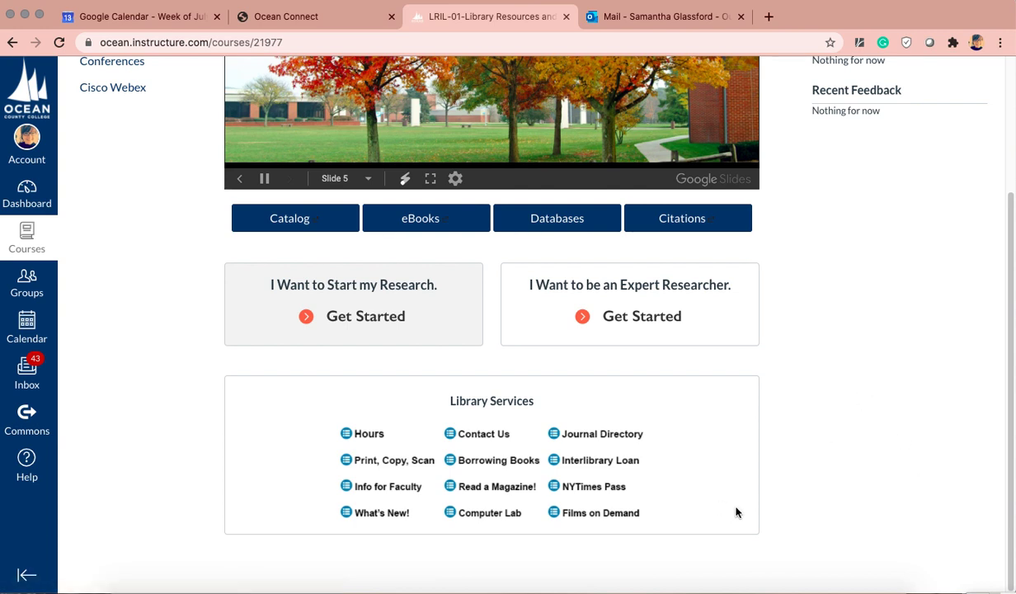
scroll(861, 391, "up", 1)
scroll(861, 391, "up", 2)
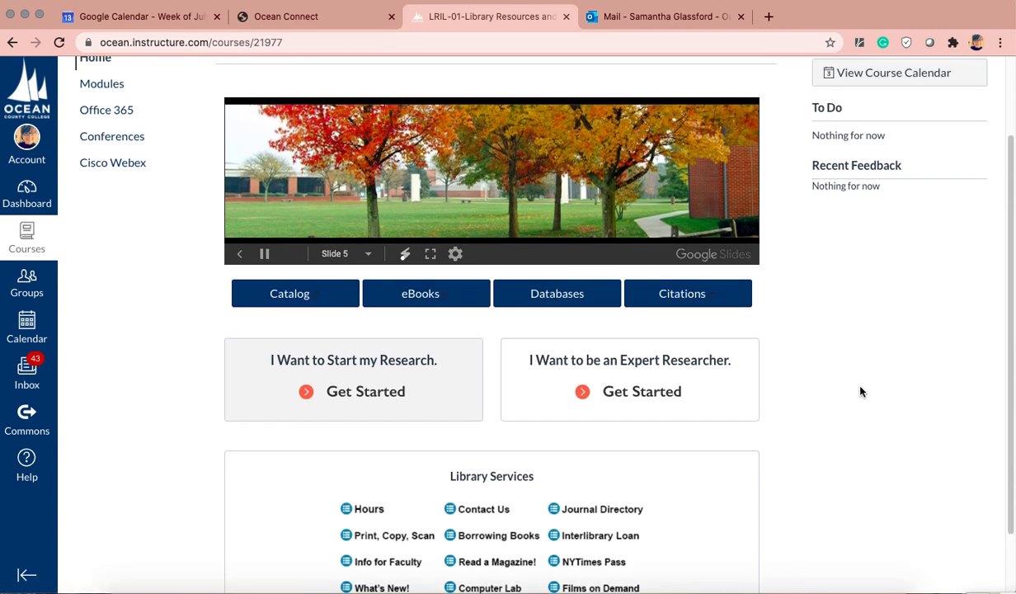
Choose Get Started under 'I Want to Start my Research' to reach the subject Research Guides.
left_click(367, 387)
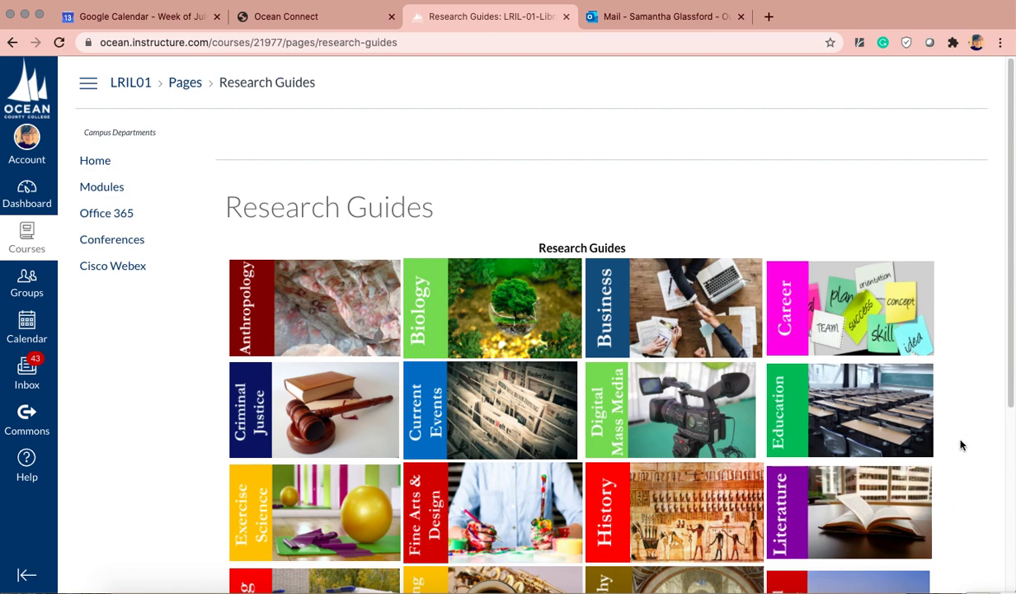
Open the Current Events research guide and go to its Getting Started page.
left_click(493, 435)
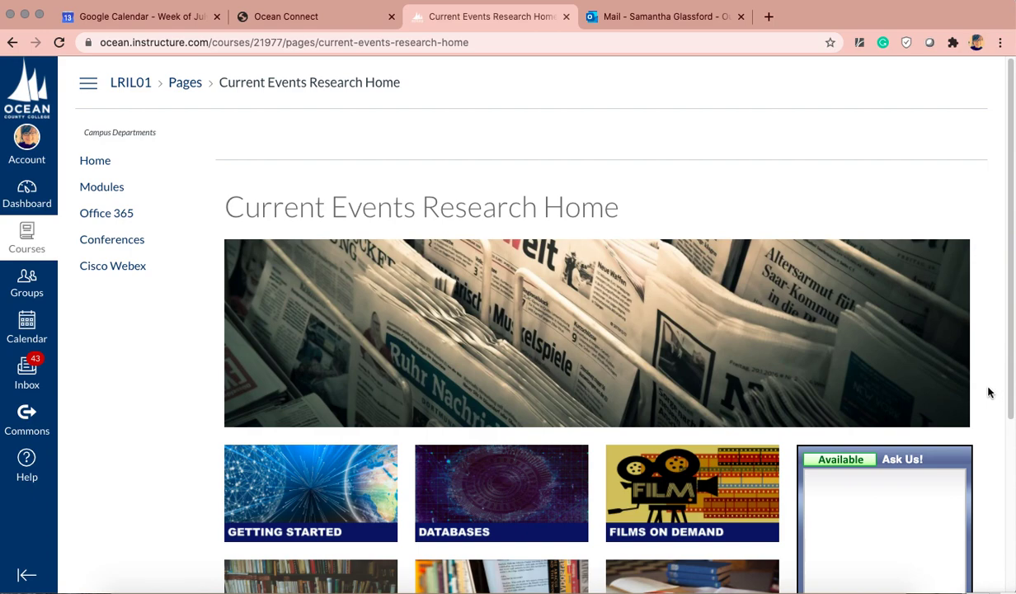
scroll(994, 388, "down", 5)
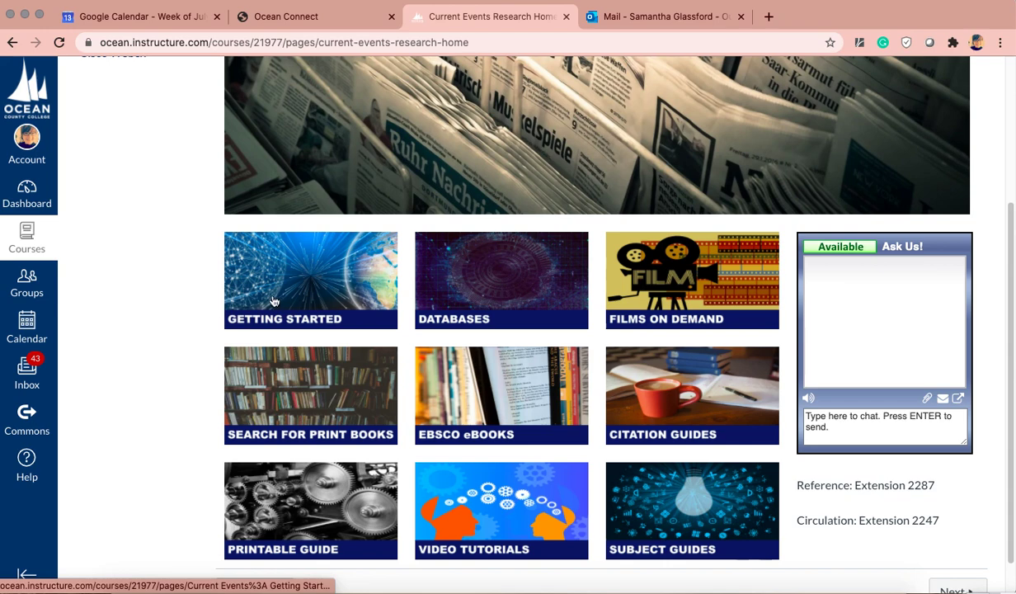
left_click(305, 280)
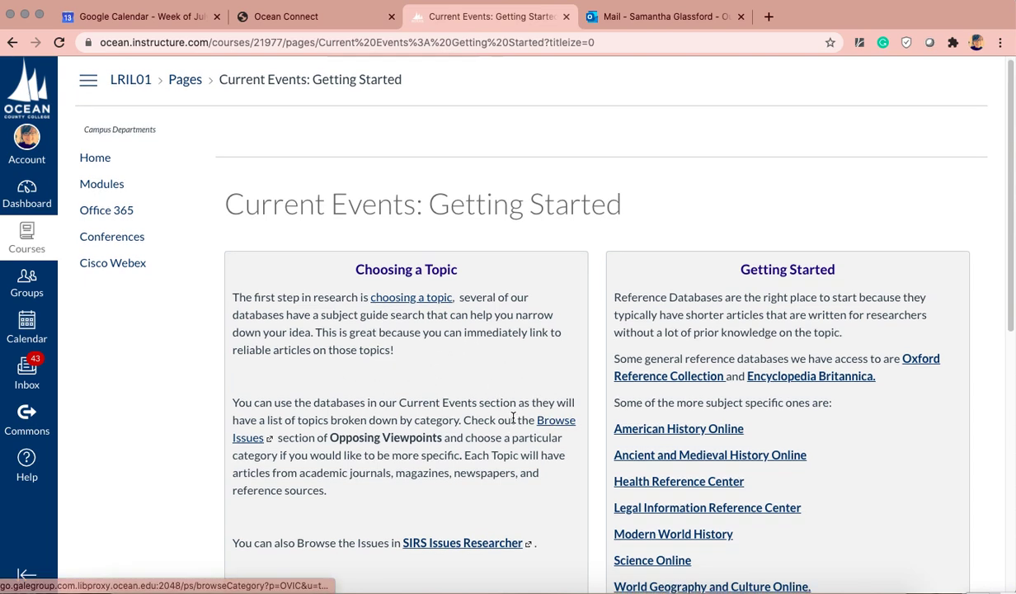
scroll(540, 408, "down", 1)
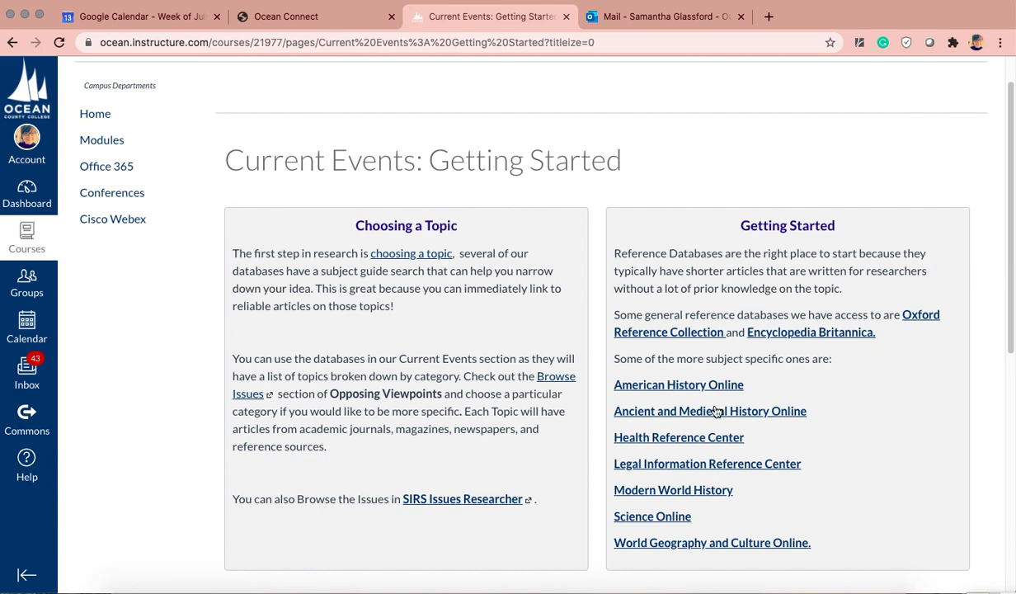
scroll(830, 450, "down", 3)
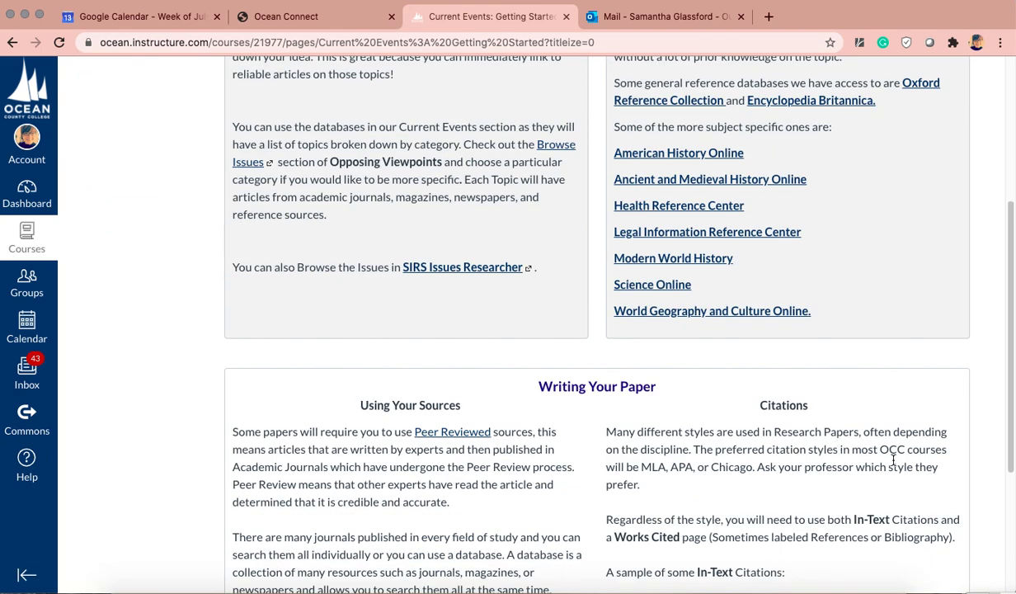
scroll(886, 460, "down", 3)
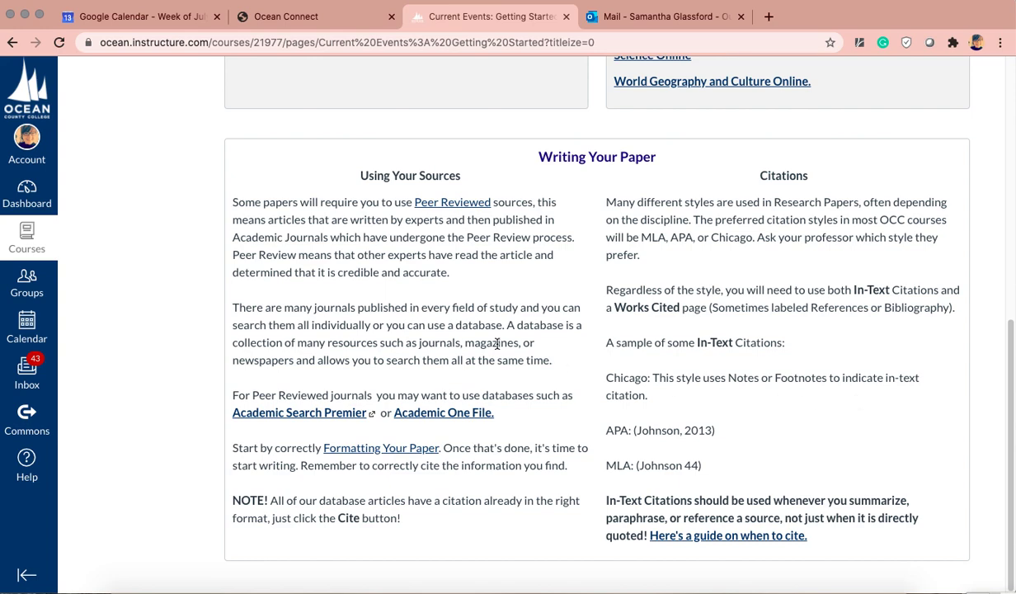
scroll(512, 338, "up", 4)
scroll(516, 334, "up", 8)
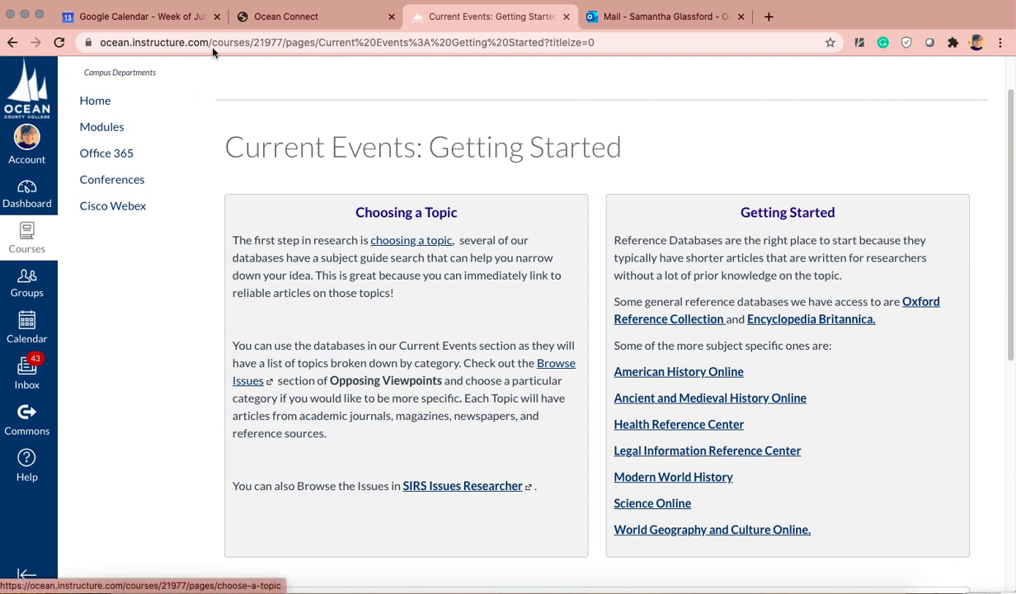
Go back to the Current Events Research Home page with its resource tiles.
left_click(12, 43)
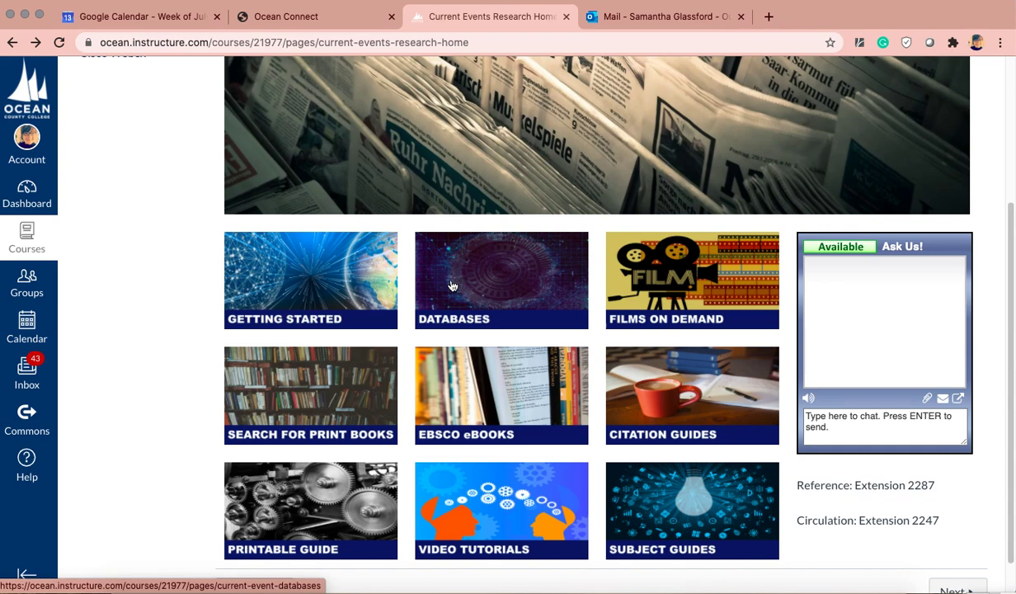
Browse the Current Event Databases page in a new tab and launch Global Issues in Context.
left_click(529, 293)
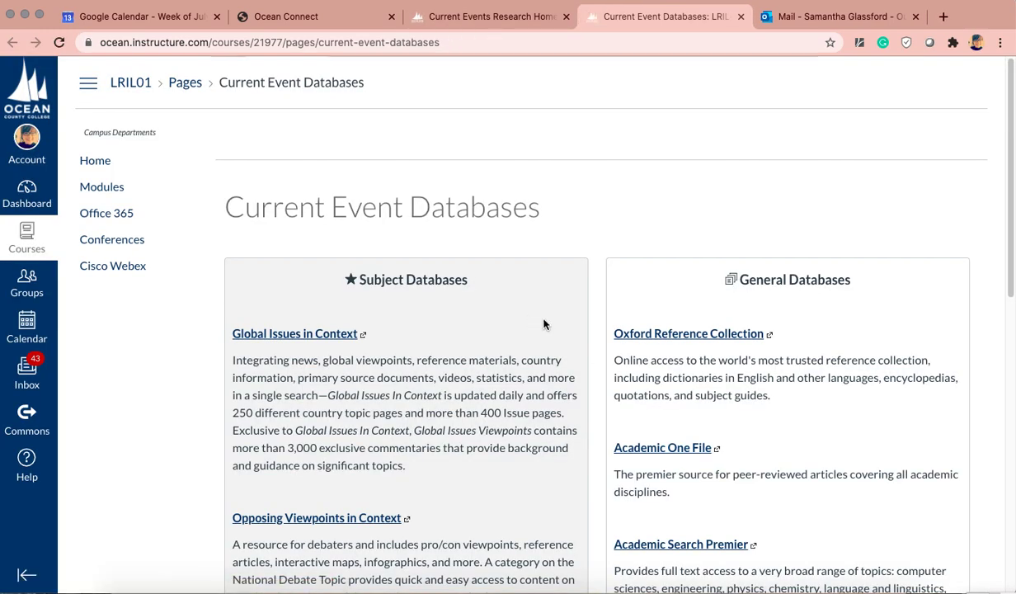
scroll(576, 273, "down", 3)
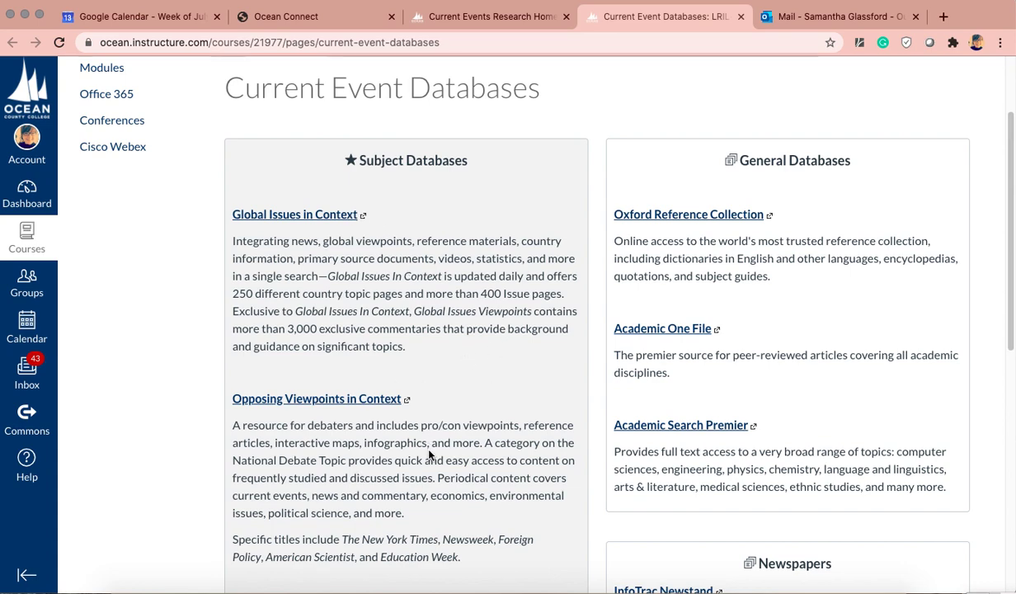
scroll(480, 381, "down", 5)
scroll(501, 394, "down", 6)
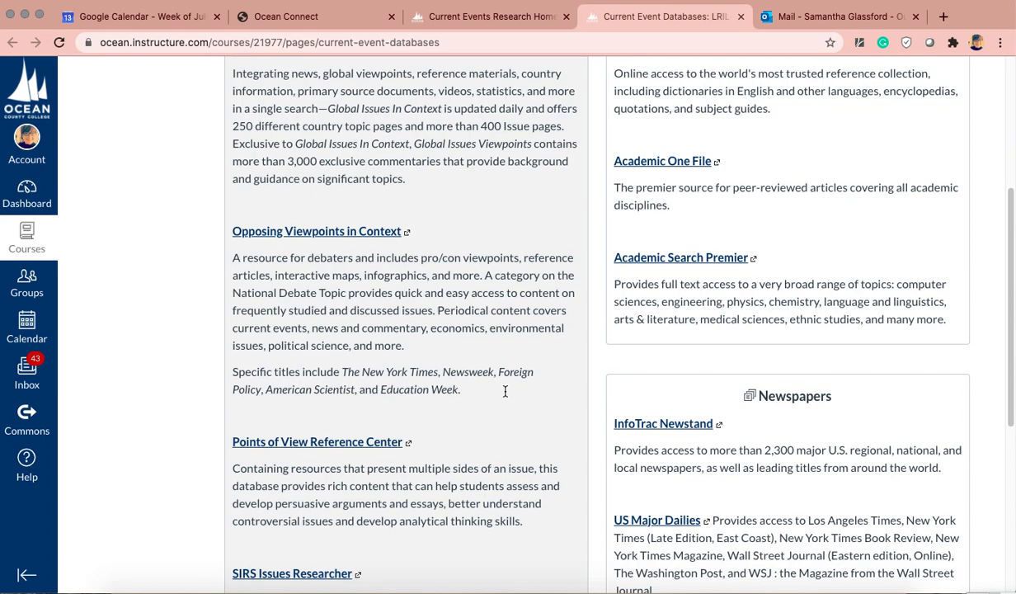
scroll(486, 391, "down", 5)
scroll(487, 391, "down", 1)
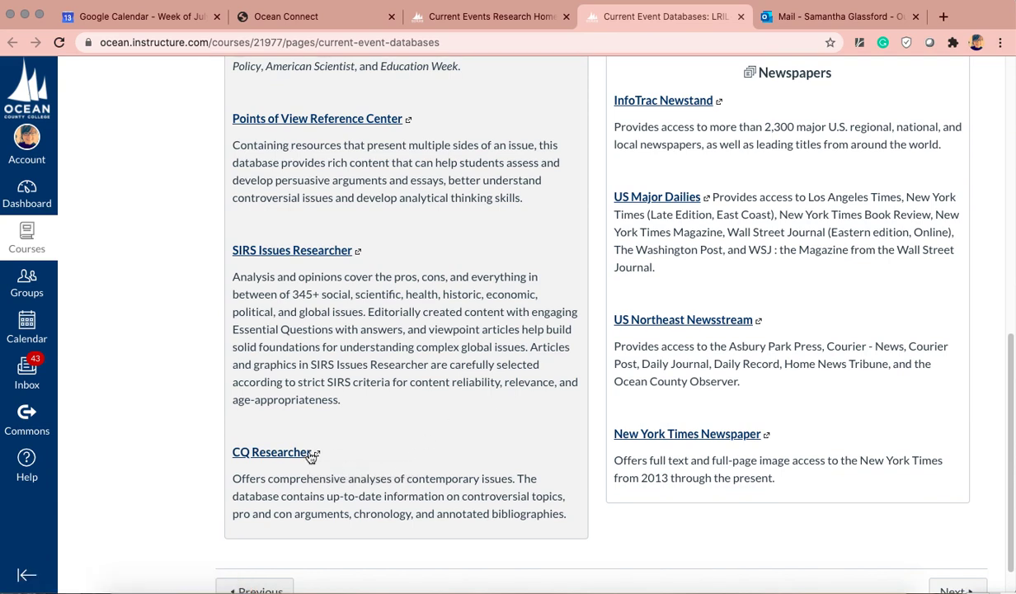
scroll(400, 367, "up", 6)
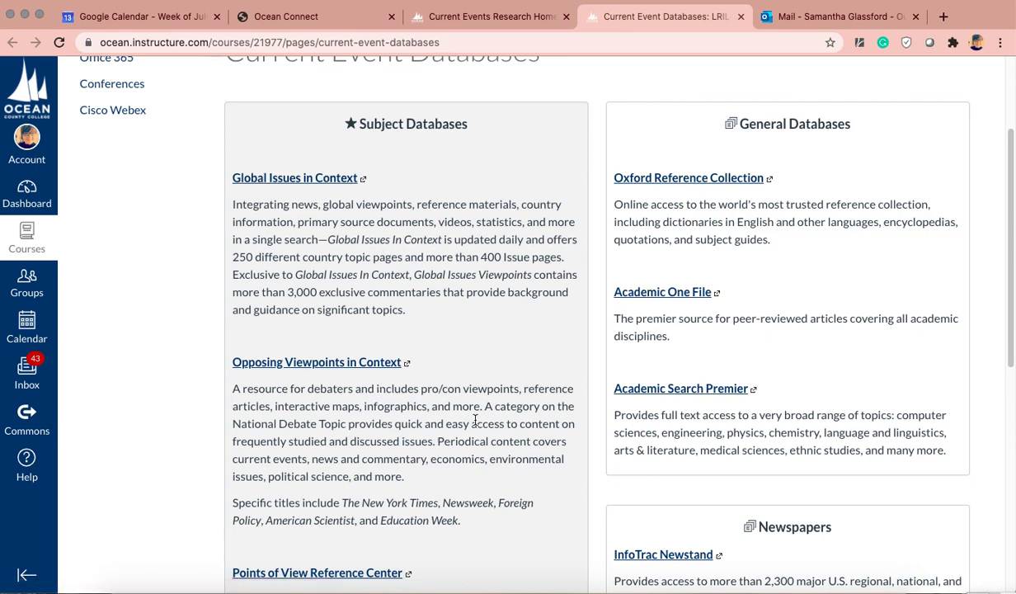
scroll(443, 421, "down", 3)
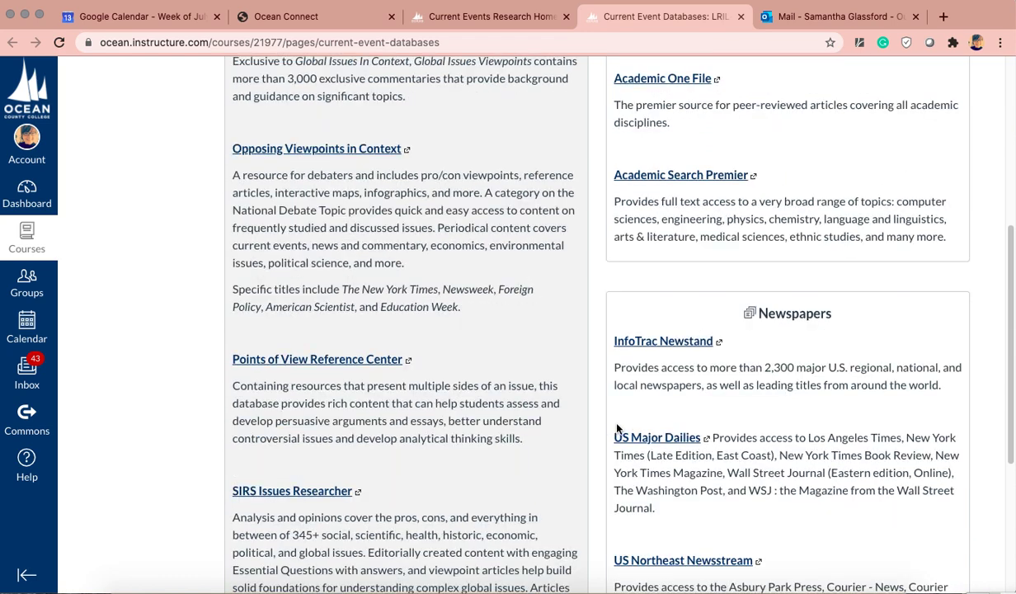
scroll(314, 370, "down", 1)
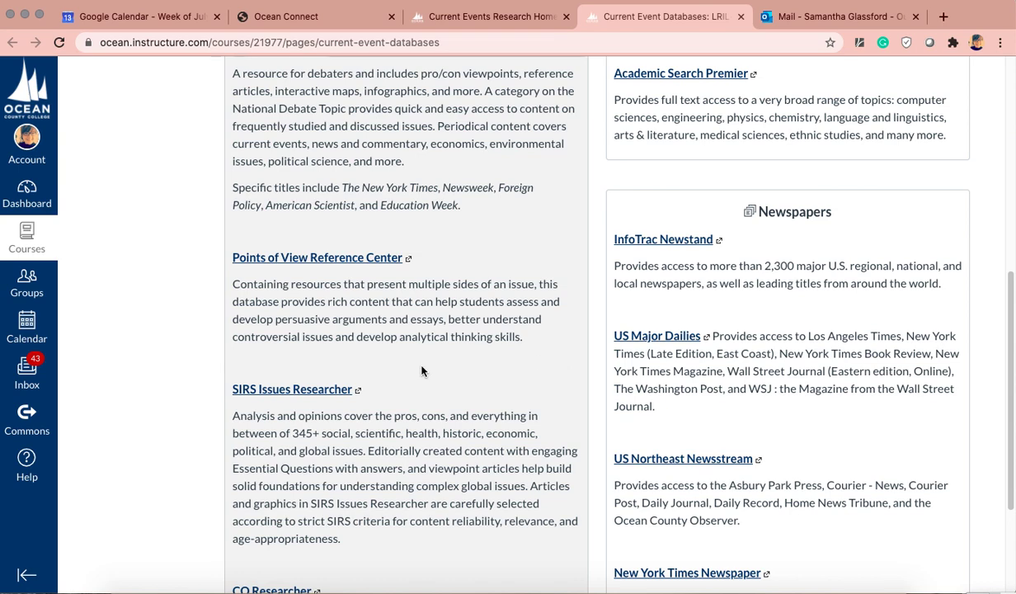
scroll(425, 342, "down", 1)
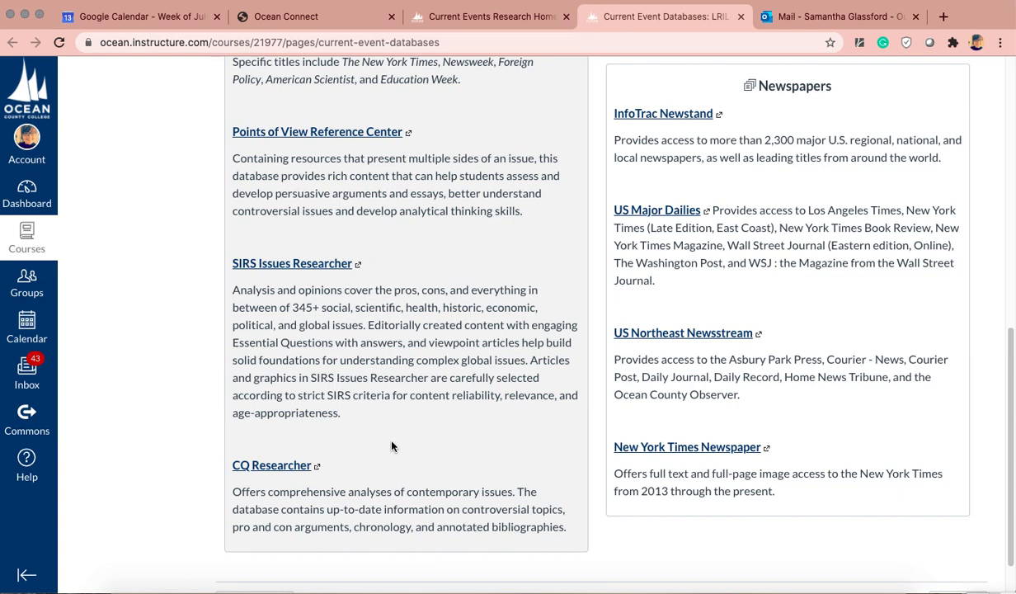
scroll(379, 441, "up", 1)
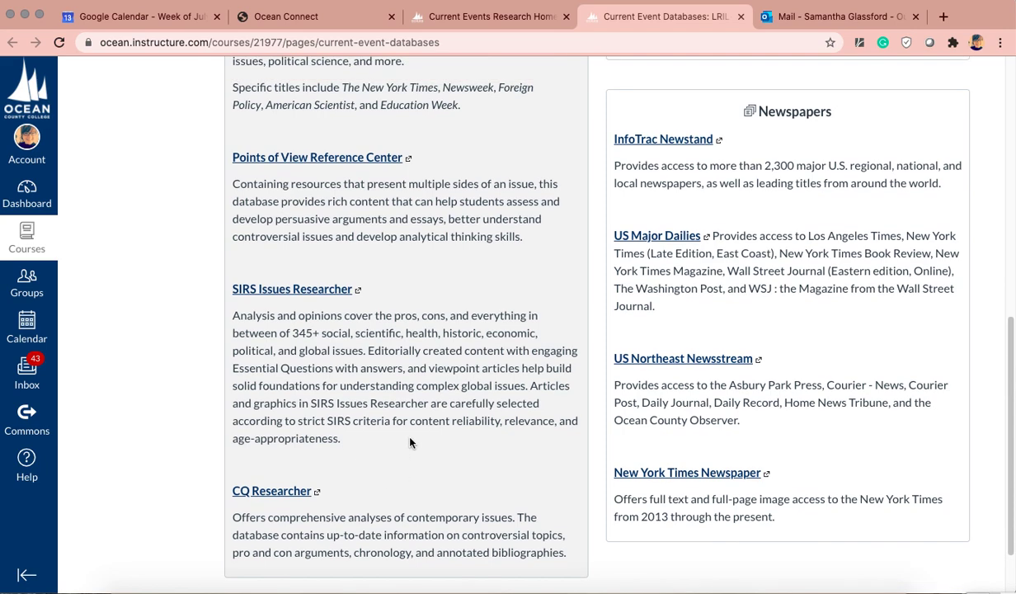
scroll(410, 443, "up", 5)
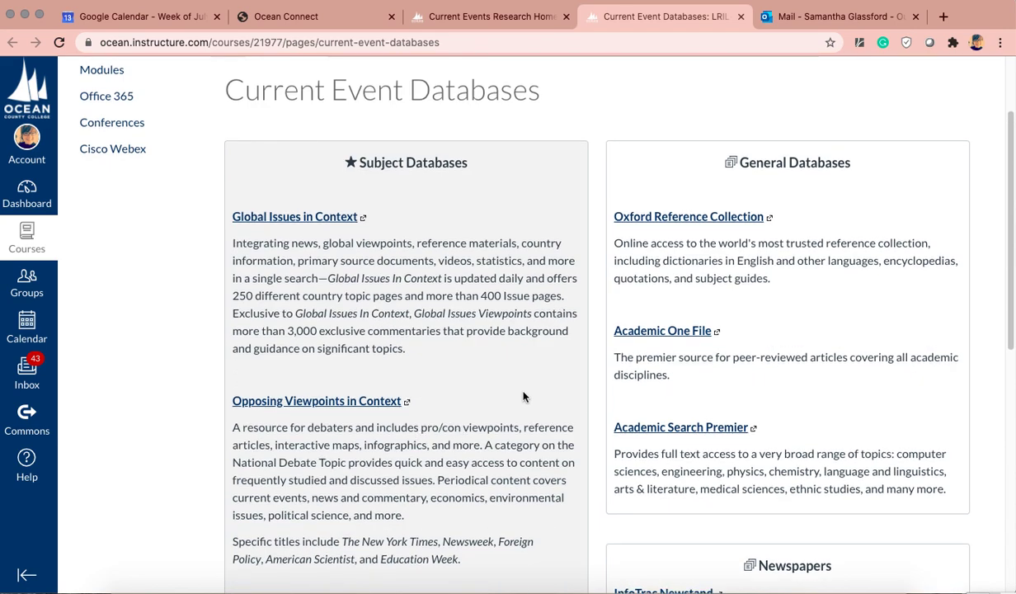
left_click(316, 219)
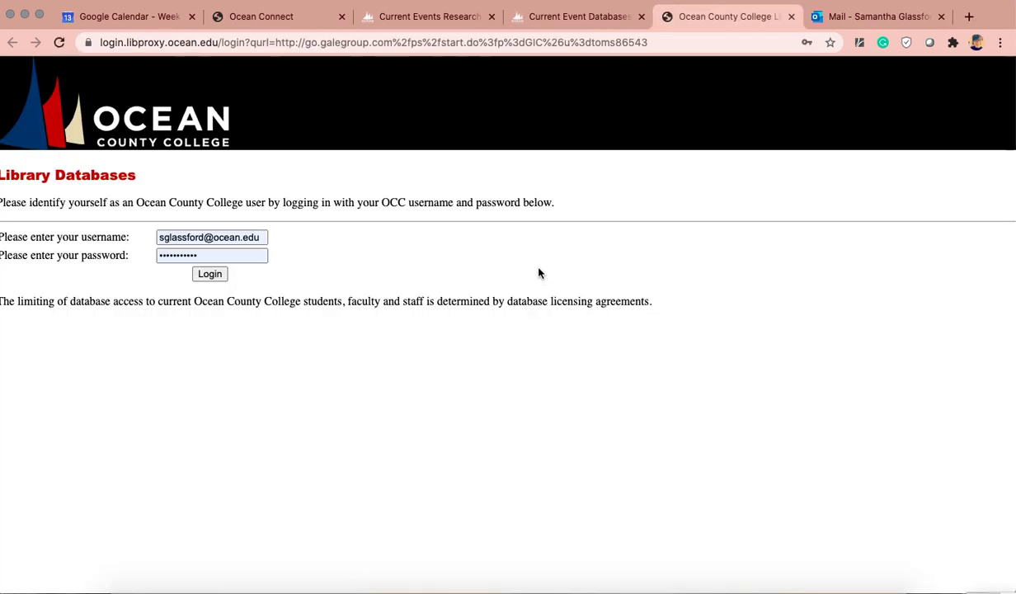
Log in to the OCC library proxy using the auto-filled college credentials.
left_click(247, 257)
left_click(205, 273)
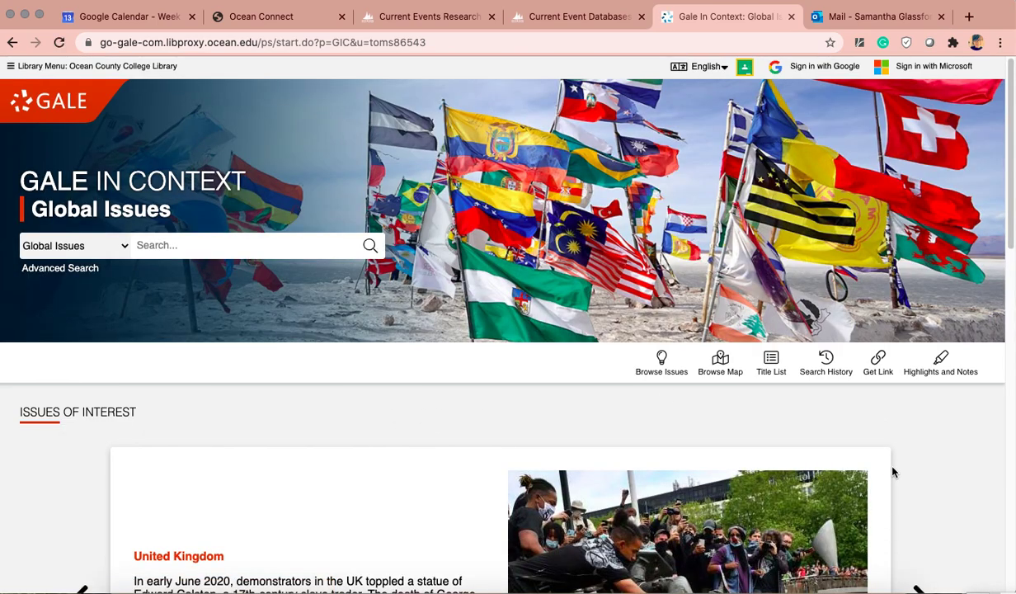
Scroll through the Gale home page's Issues of Interest and Browse Issues categories, then back up.
scroll(883, 454, "down", 3)
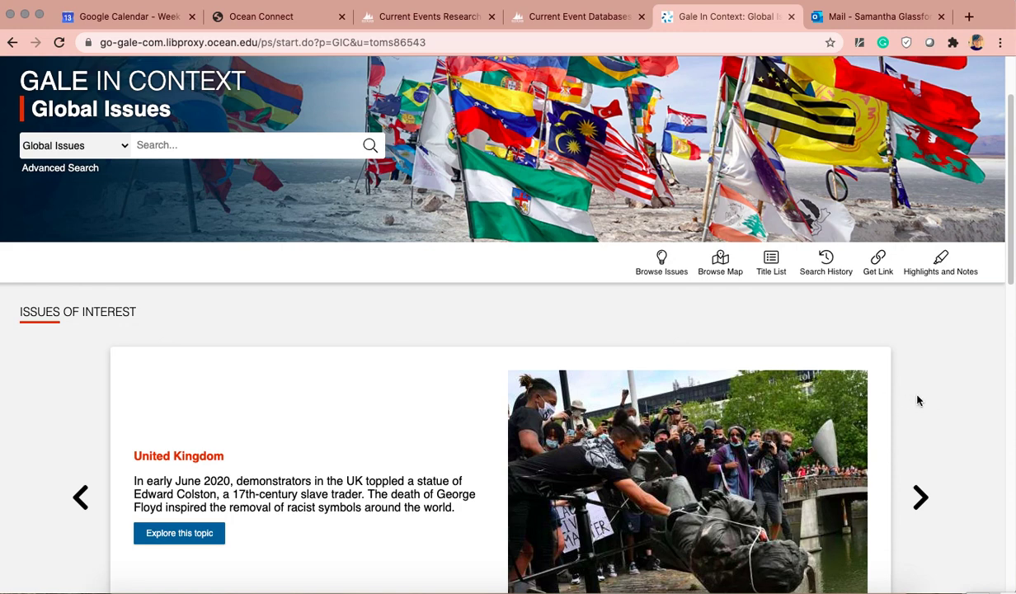
scroll(891, 385, "down", 3)
scroll(890, 385, "down", 3)
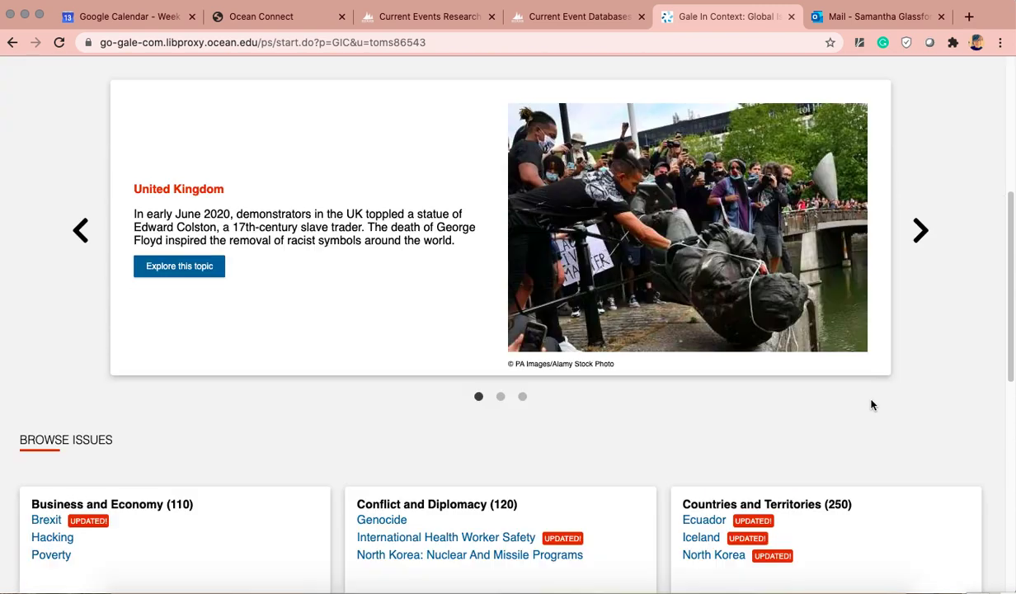
scroll(736, 425, "down", 3)
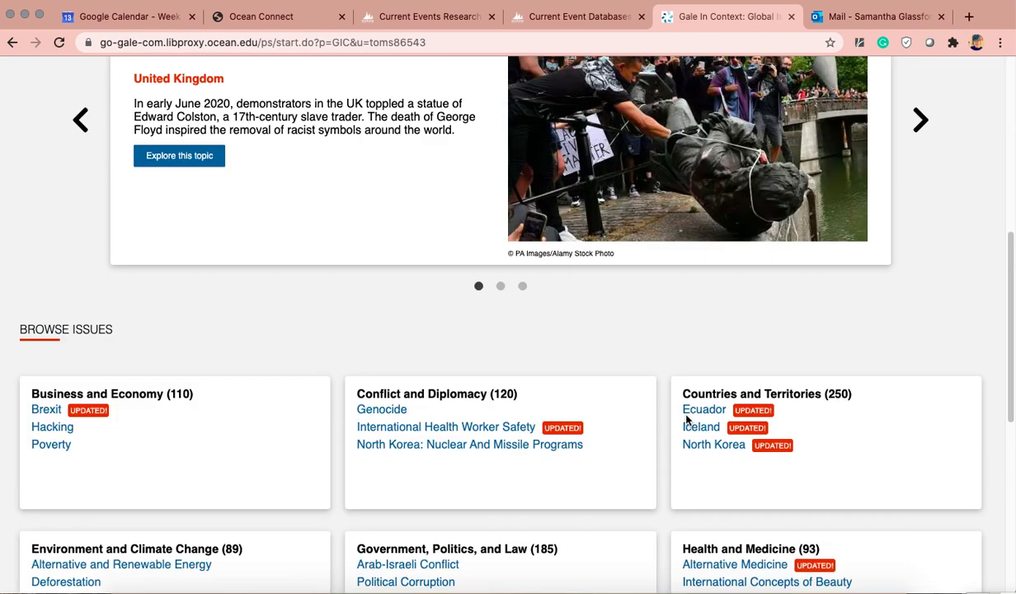
scroll(641, 409, "down", 2)
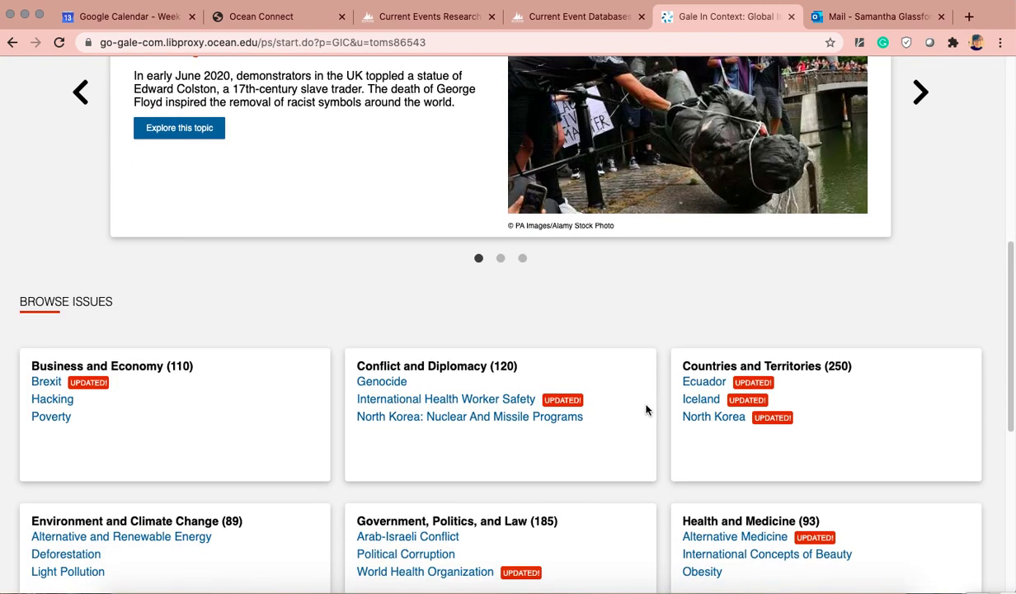
scroll(879, 396, "down", 2)
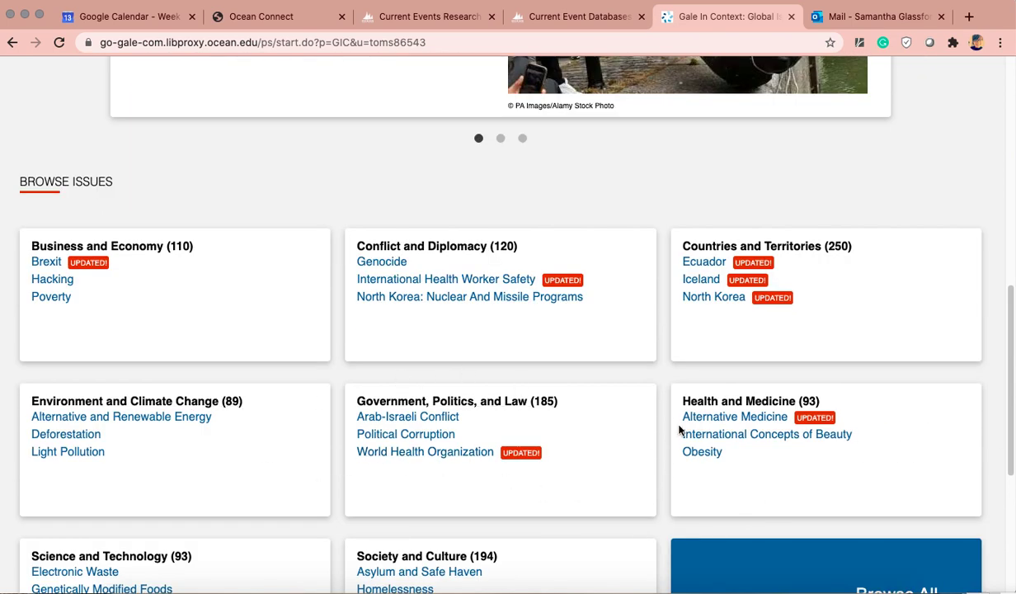
scroll(614, 451, "down", 3)
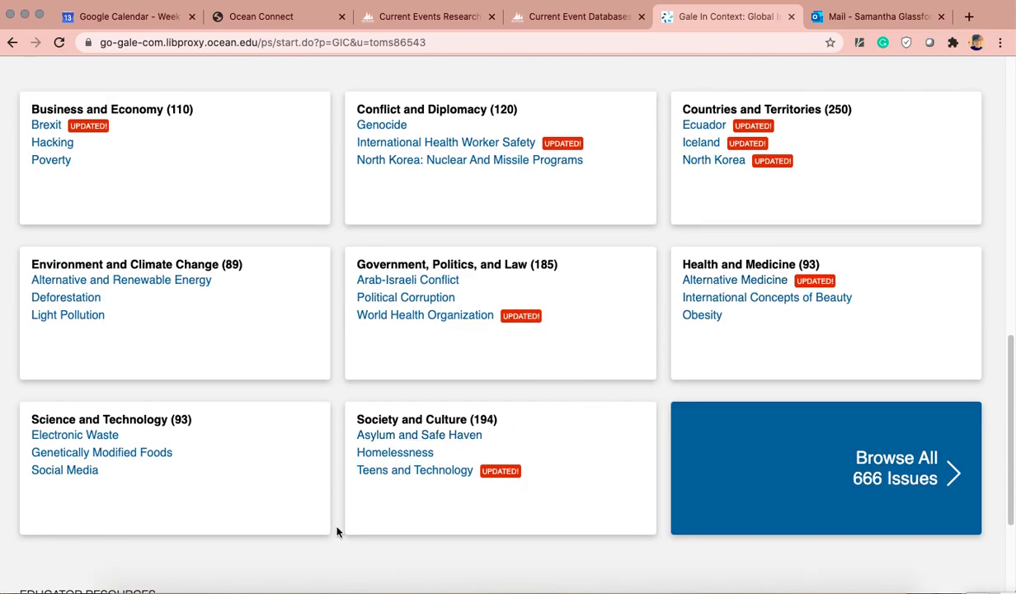
scroll(569, 512, "down", 3)
scroll(603, 496, "up", 10)
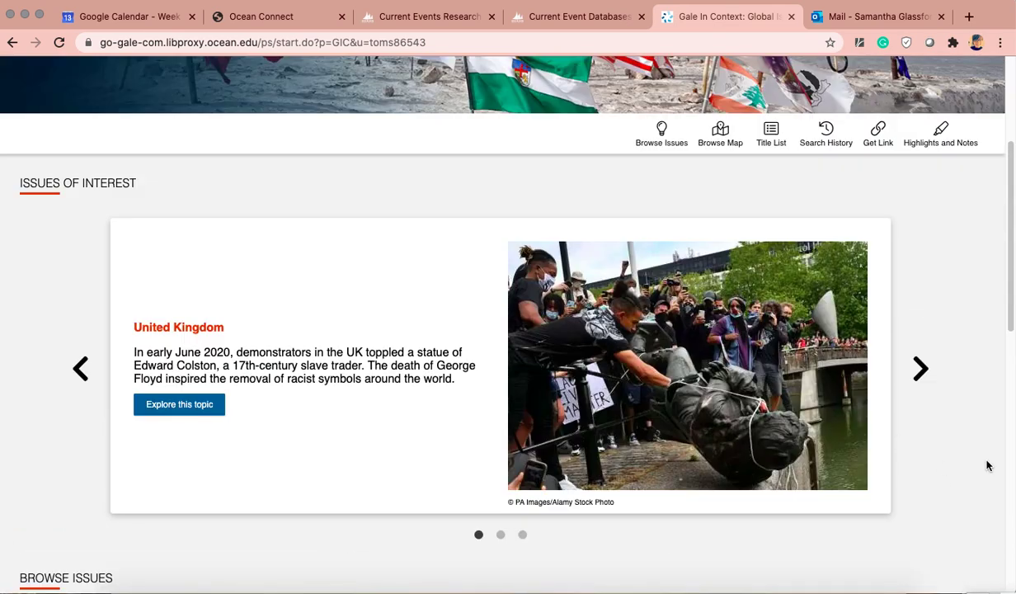
scroll(982, 462, "up", 2)
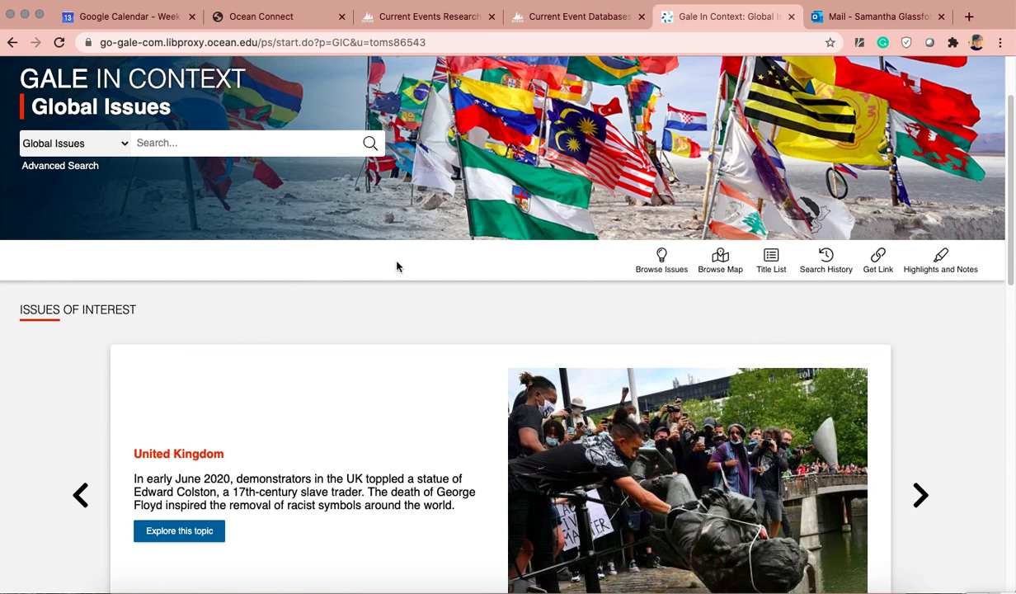
Search Gale In Context: Global Issues for 'remote learning'.
left_click(233, 138)
type("remote lea")
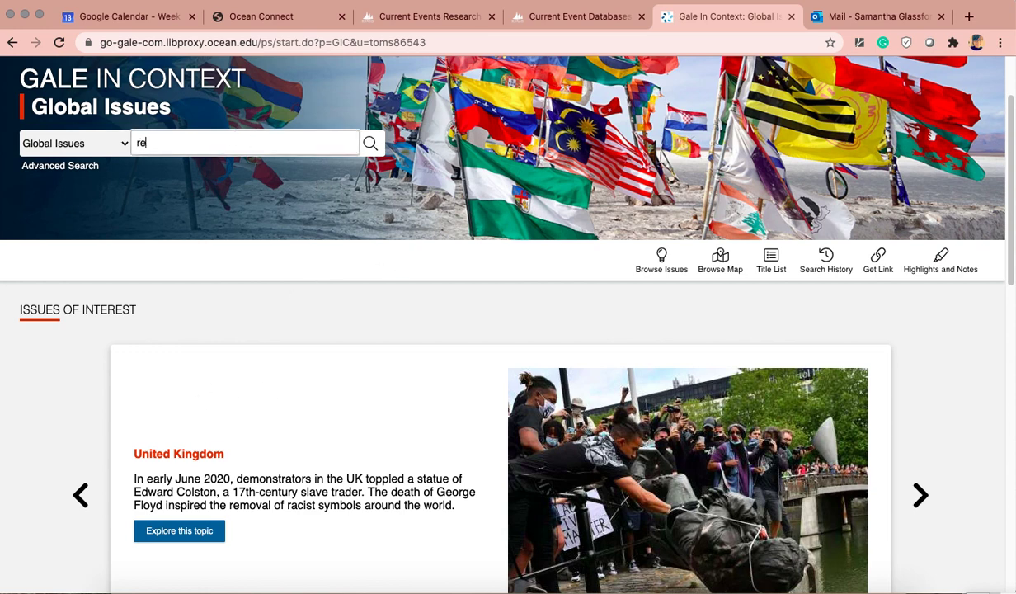
type("rning")
key("Return")
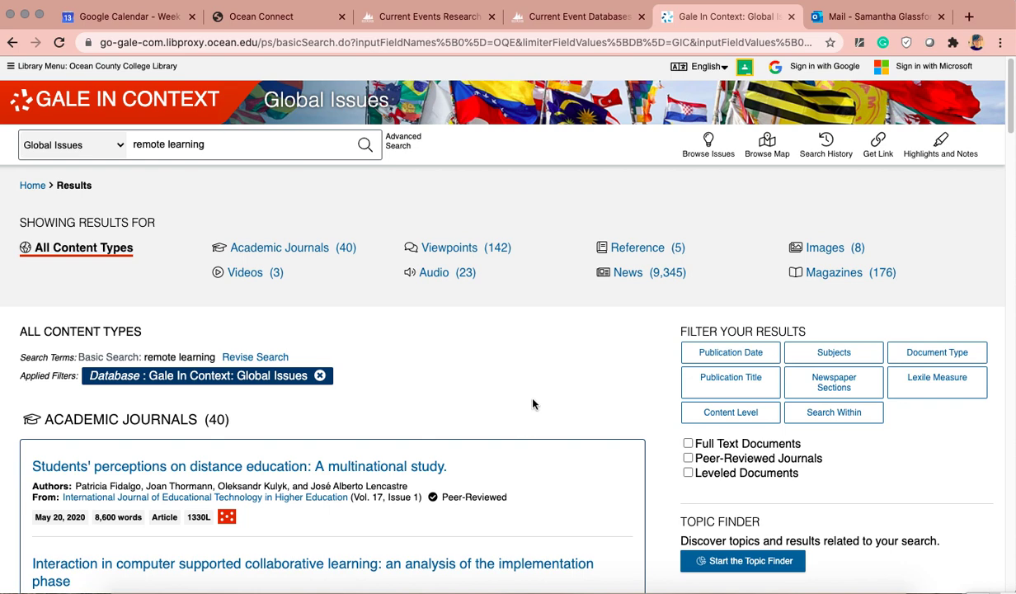
scroll(528, 400, "down", 5)
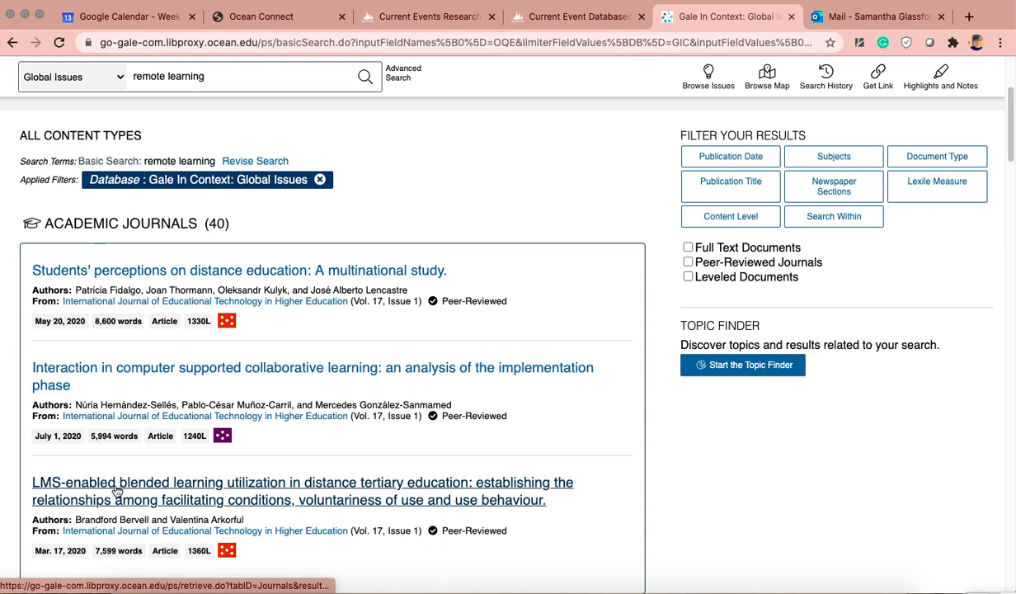
scroll(615, 450, "down", 3)
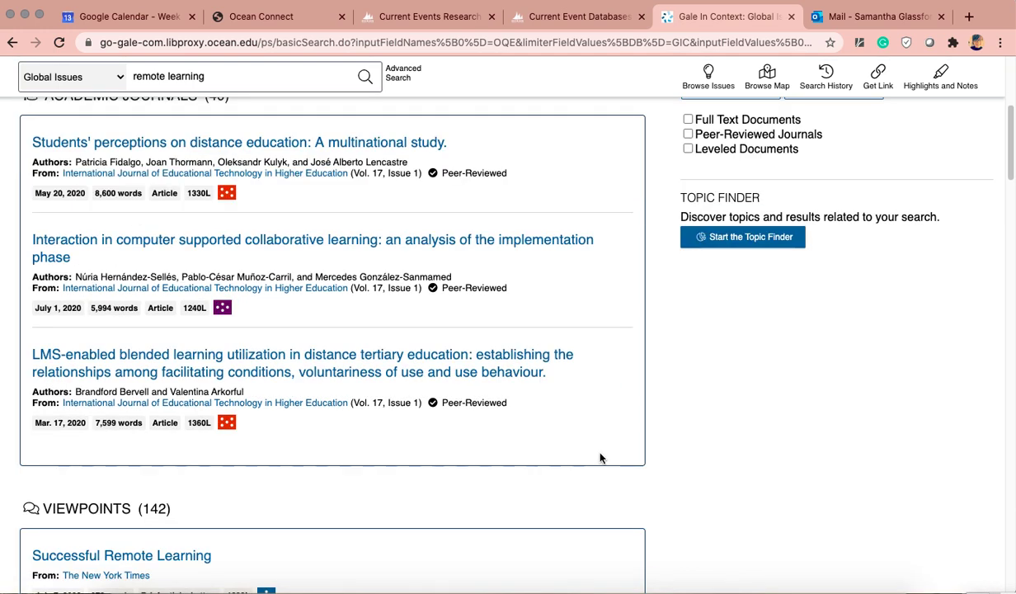
scroll(602, 462, "down", 3)
right_click(572, 391)
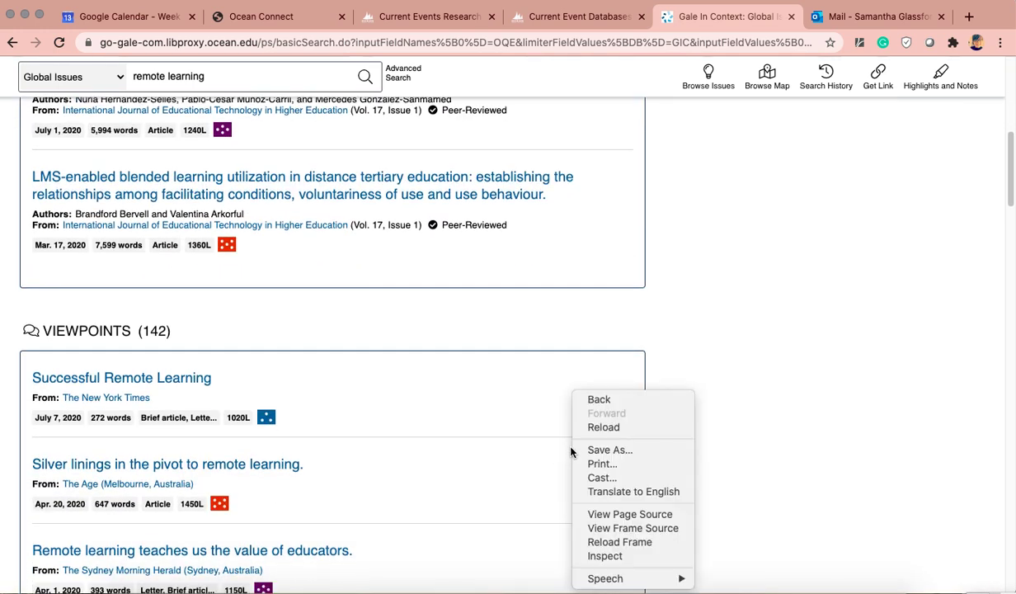
left_click(813, 362)
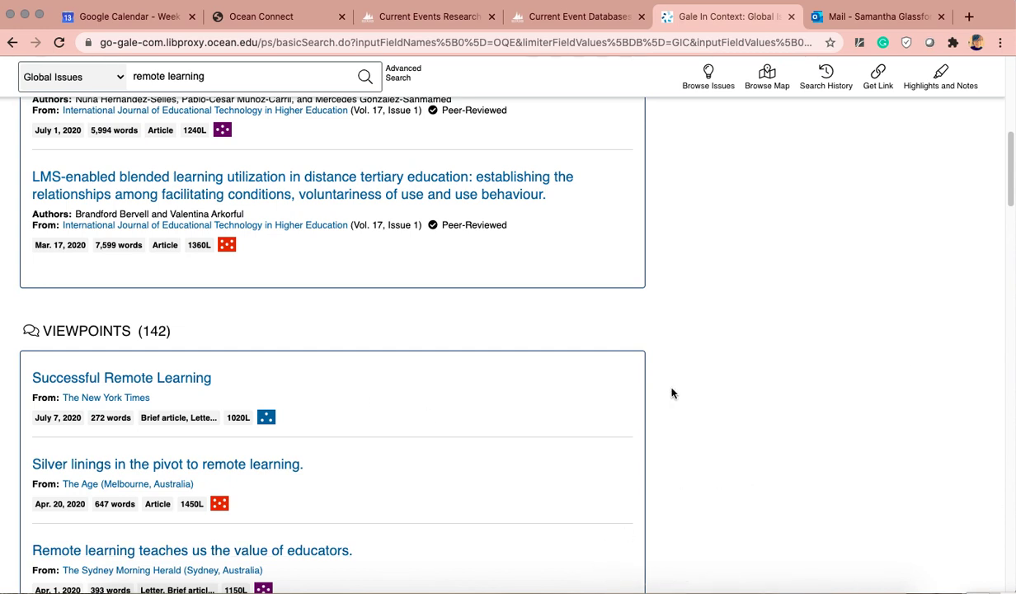
scroll(685, 446, "down", 1)
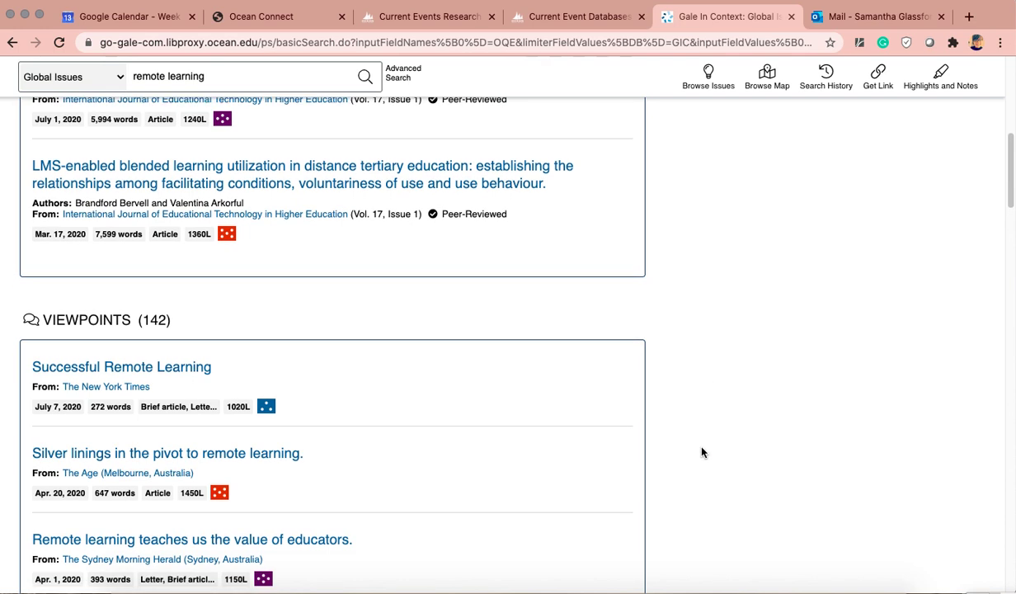
scroll(714, 445, "down", 3)
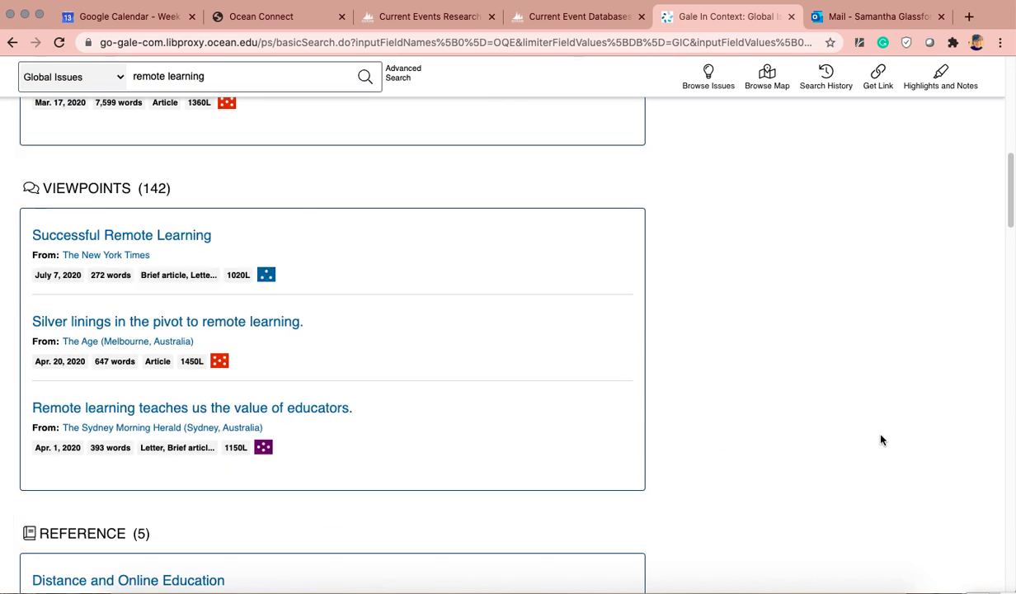
Open the 'Successful Remote Learning' teacher letter and read it down to the MLA citation.
left_click(166, 234)
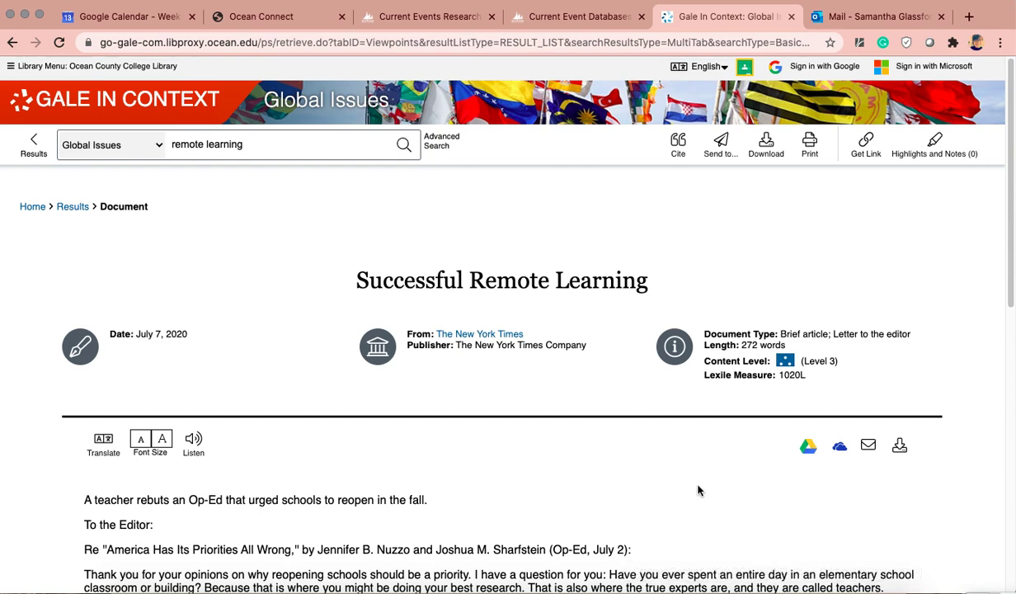
scroll(652, 462, "down", 2)
scroll(629, 448, "down", 3)
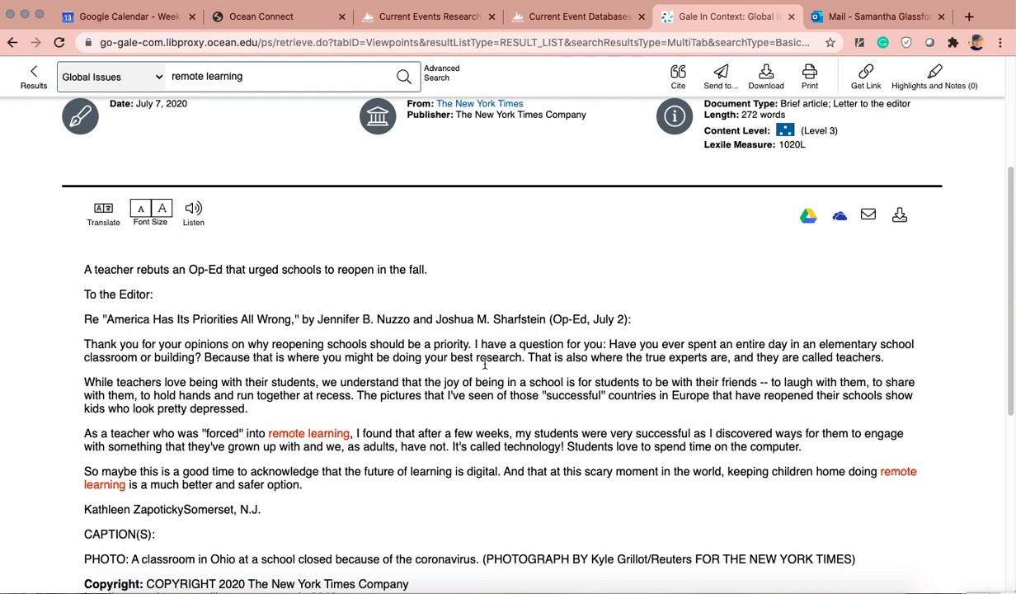
scroll(582, 375, "down", 5)
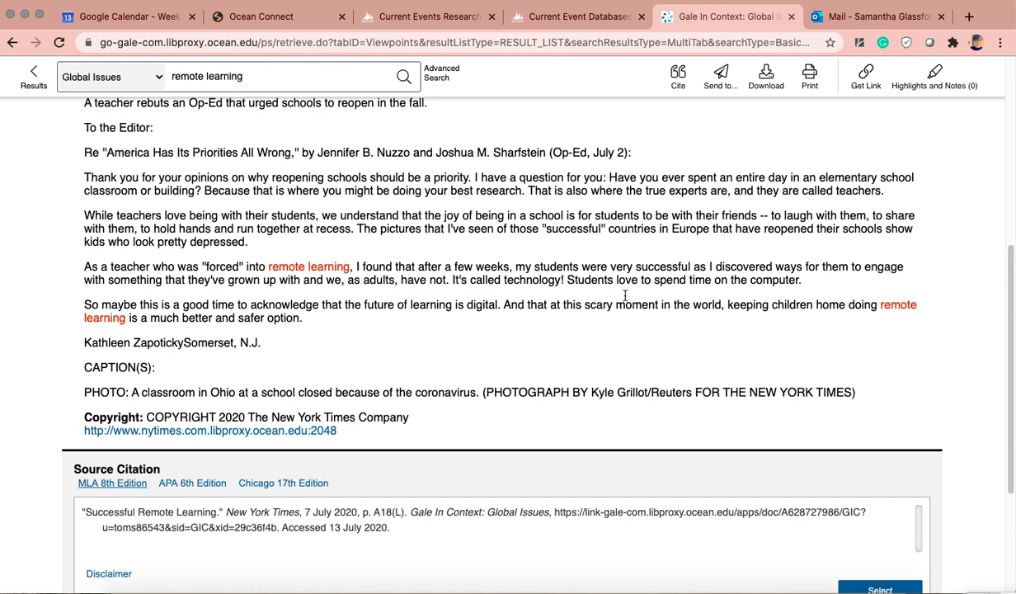
scroll(594, 283, "up", 3)
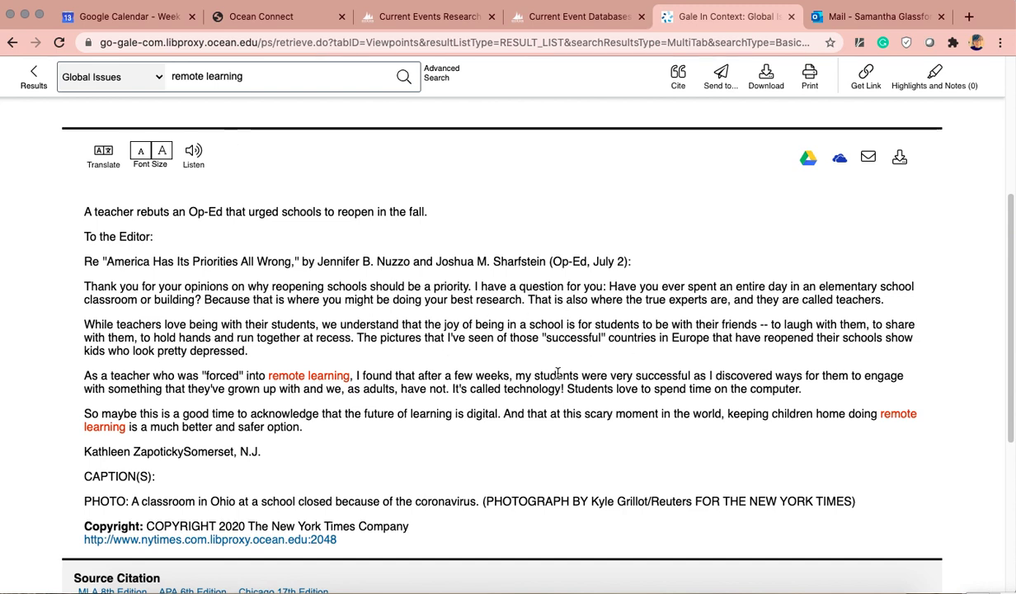
Return to the remote learning results and scroll down to the VIEWPOINTS (142) heading.
left_click(33, 77)
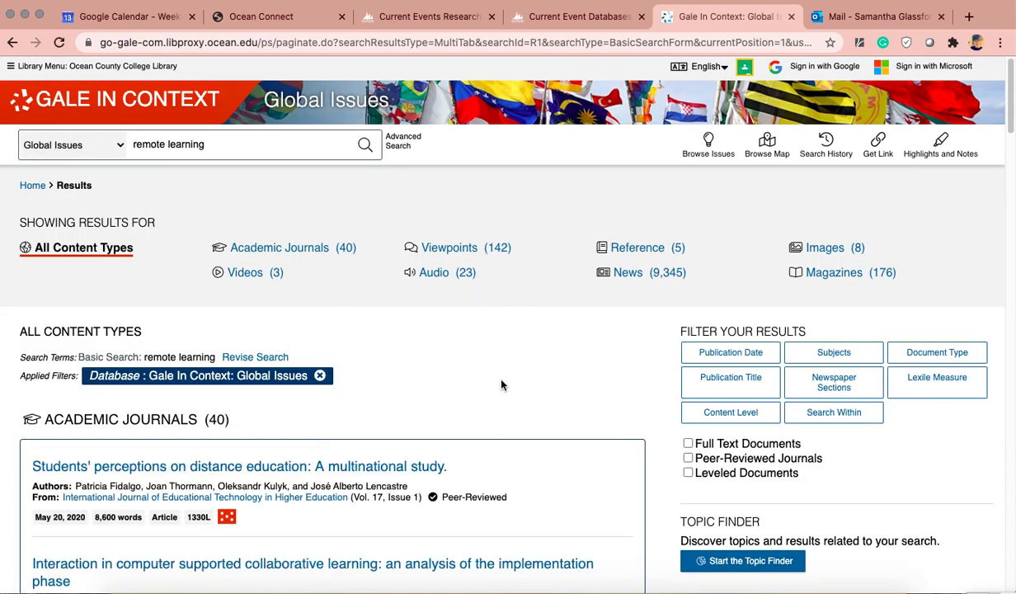
scroll(483, 366, "down", 5)
scroll(528, 396, "down", 3)
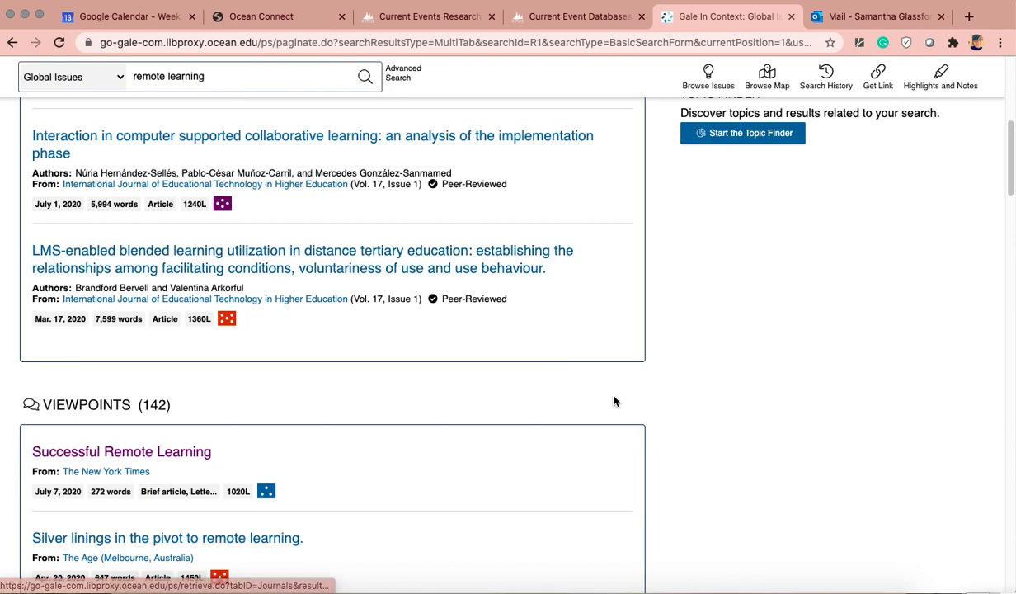
Open all 142 Viewpoints and browse the Gulf News distance-learning letters and human-right pieces.
left_click(155, 404)
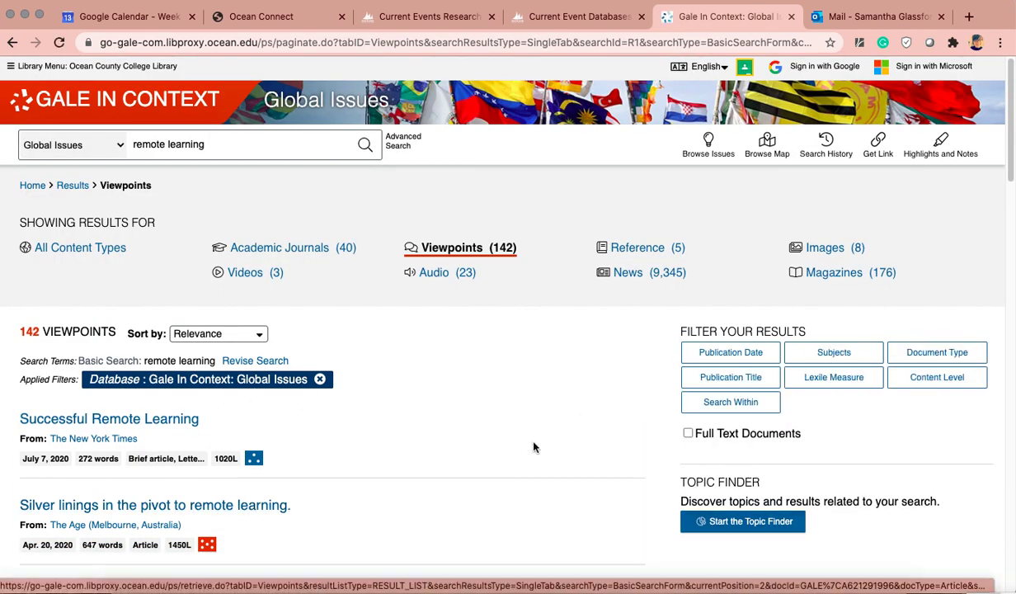
scroll(479, 466, "down", 3)
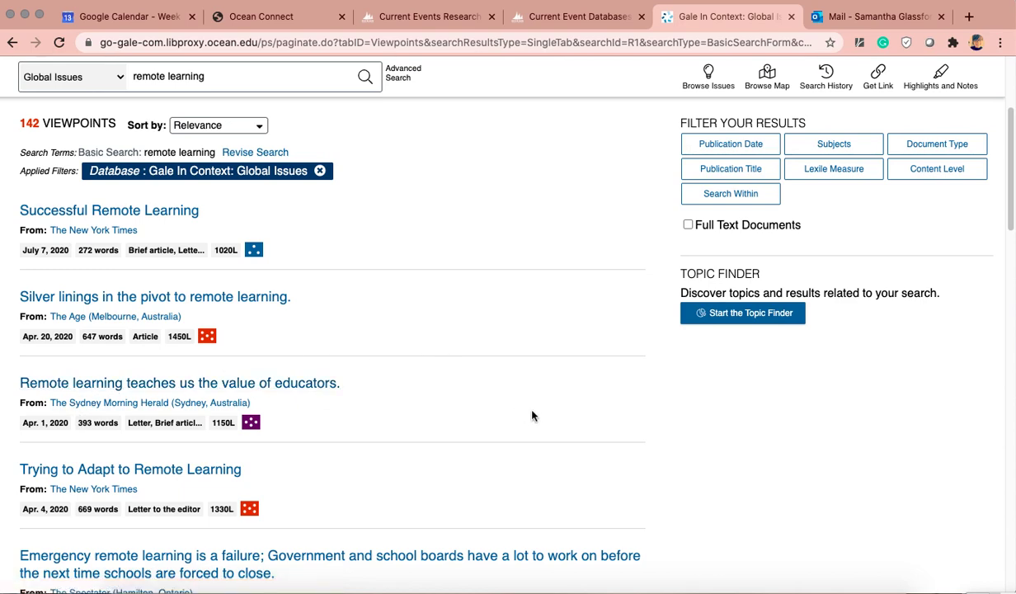
scroll(532, 417, "down", 5)
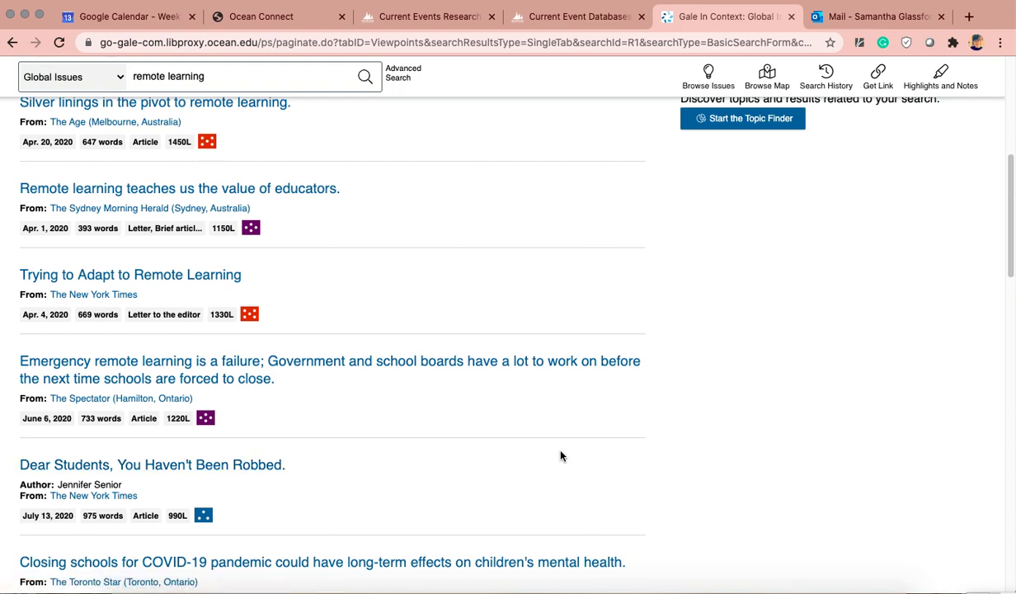
scroll(559, 457, "down", 5)
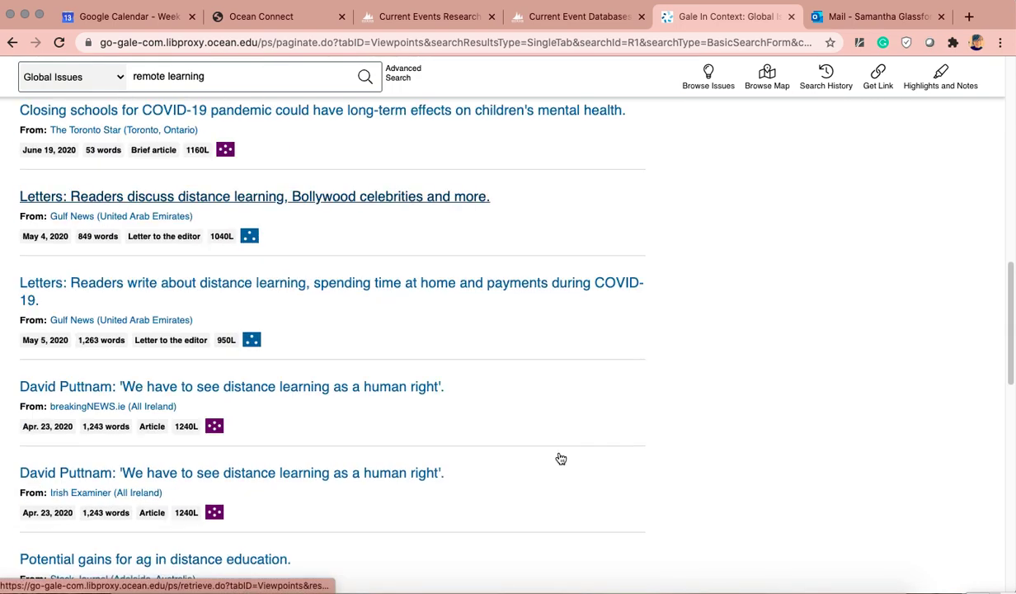
Step back to the all-results overview, then switch to the Current Event Databases course page.
scroll(582, 445, "up", 10)
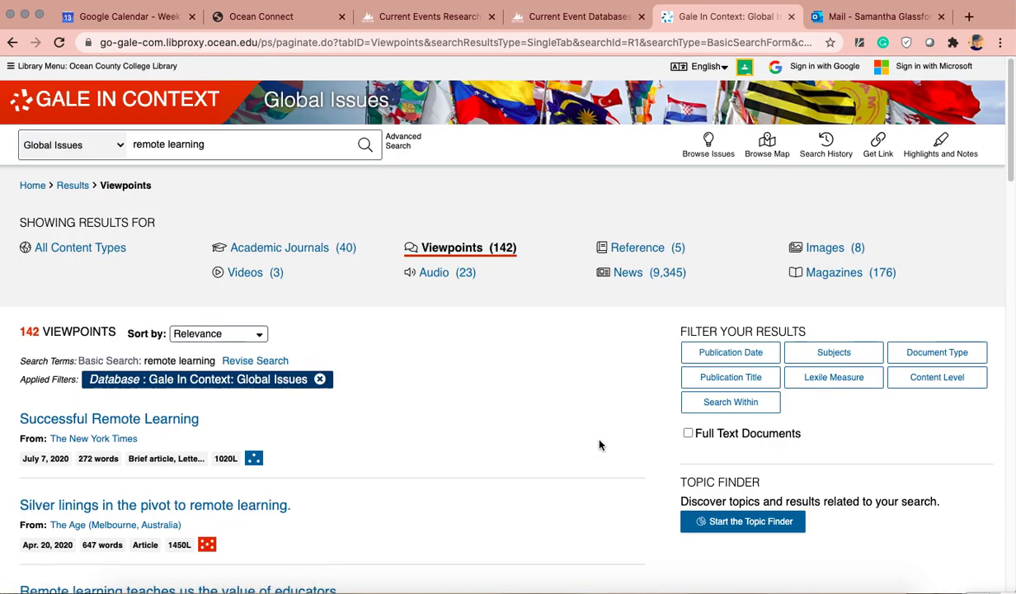
left_click(13, 42)
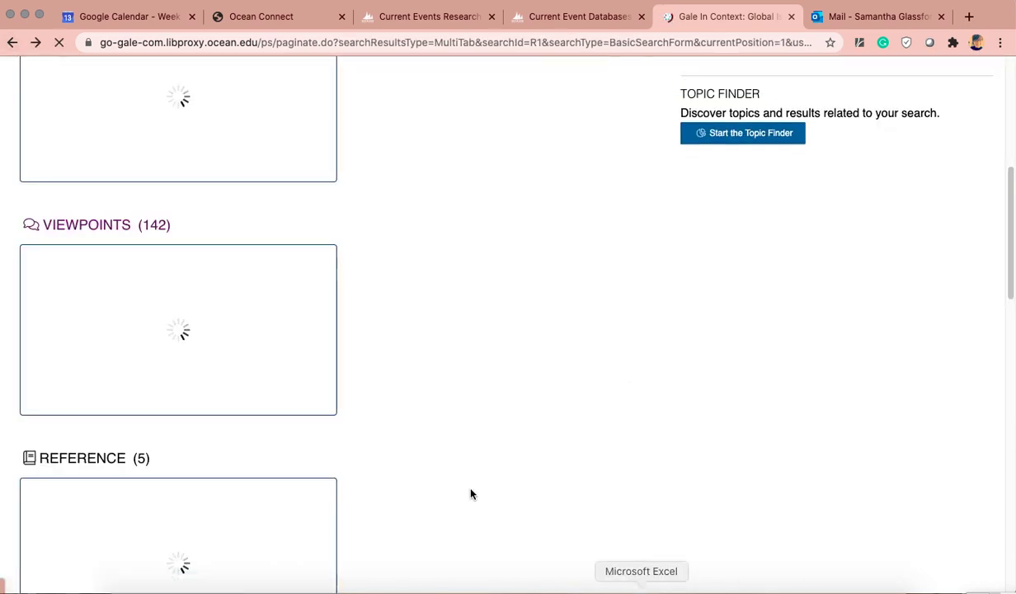
left_click(545, 25)
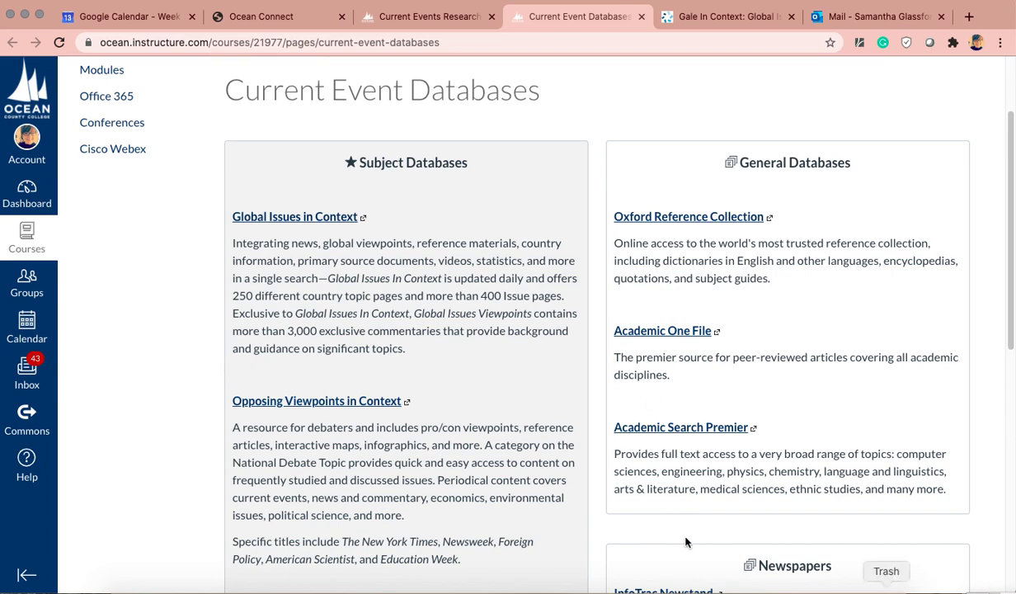
Scroll past Points of View and SIRS Issues Researcher and open CQ Researcher.
scroll(462, 354, "down", 1)
scroll(435, 393, "down", 5)
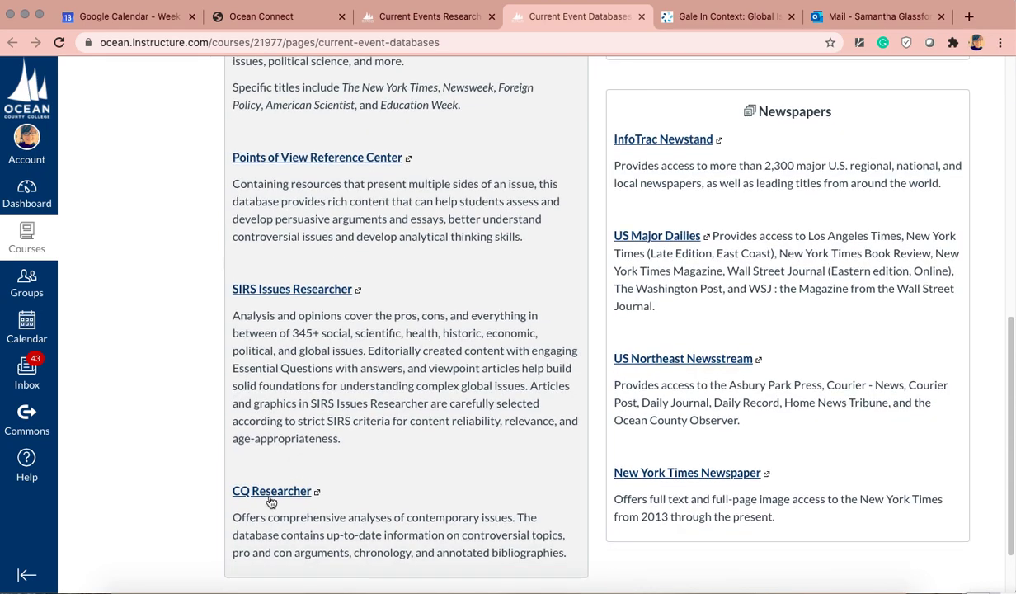
left_click(264, 491)
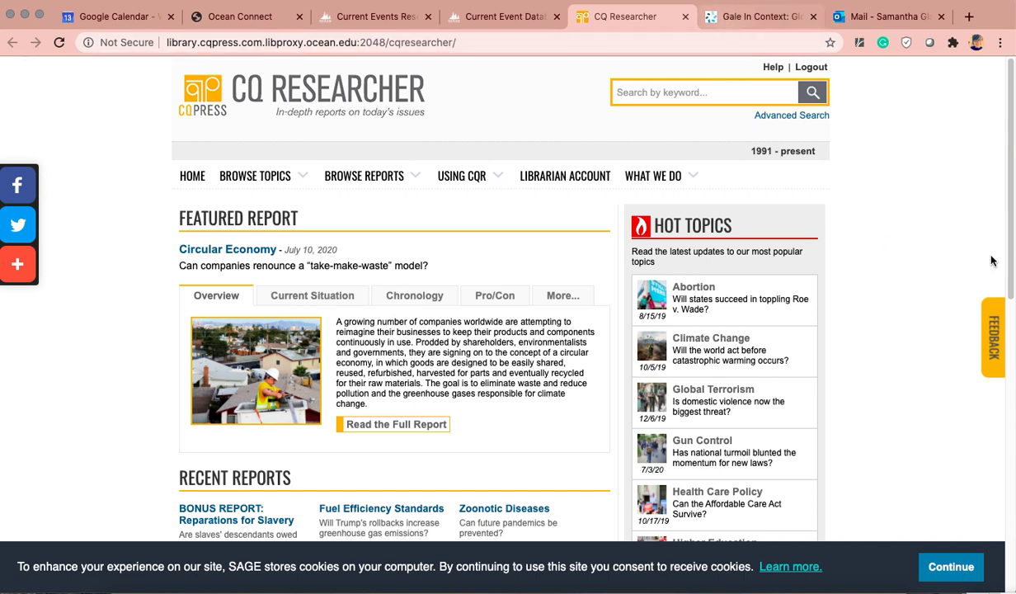
Accept the CQ Researcher cookie notice with Continue.
left_click(949, 566)
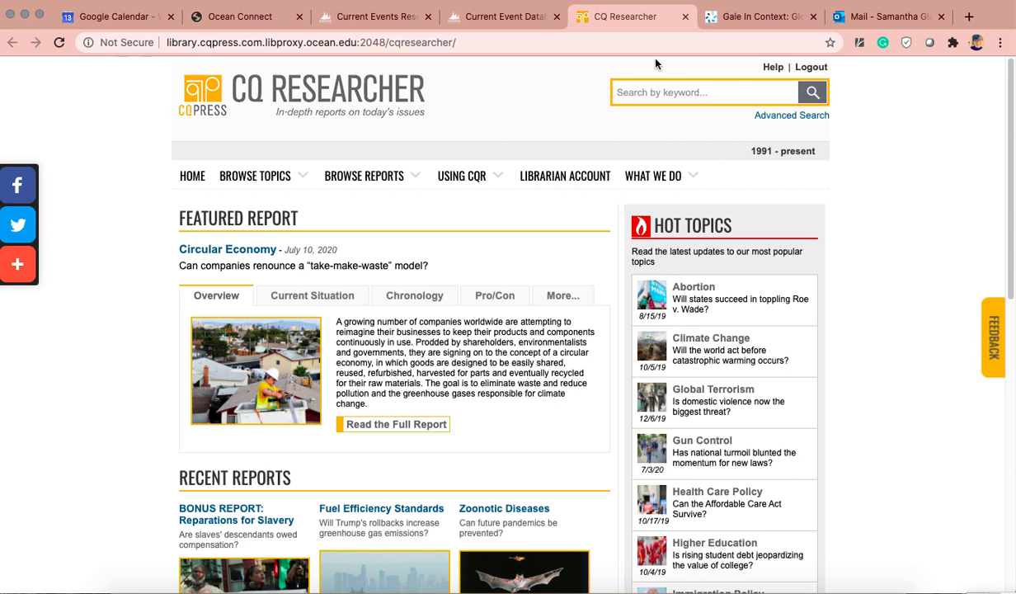
Run a CQ Researcher keyword search for 'remote learning'.
left_click(660, 92)
type("remote learning")
key("Return")
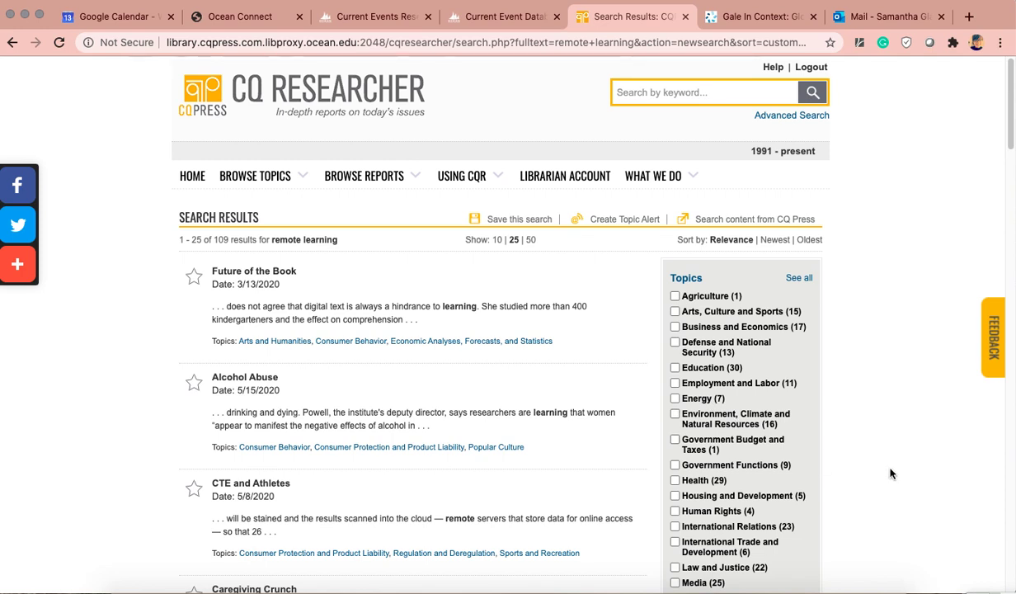
Filter the 109 results to the Education (30) topic and review the 14 remaining reports.
left_click(676, 367)
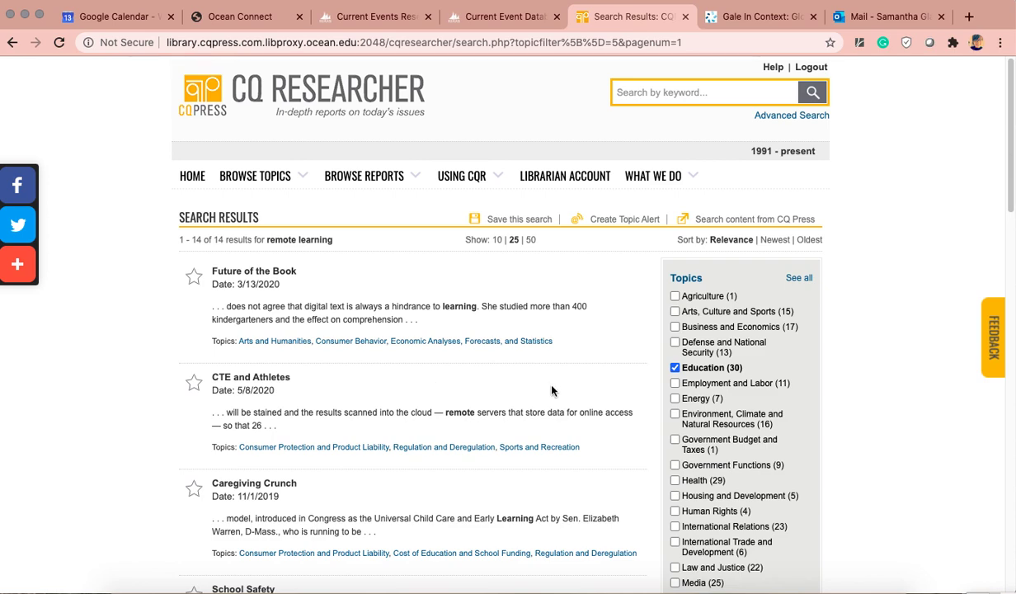
scroll(565, 396, "down", 1)
scroll(564, 396, "down", 10)
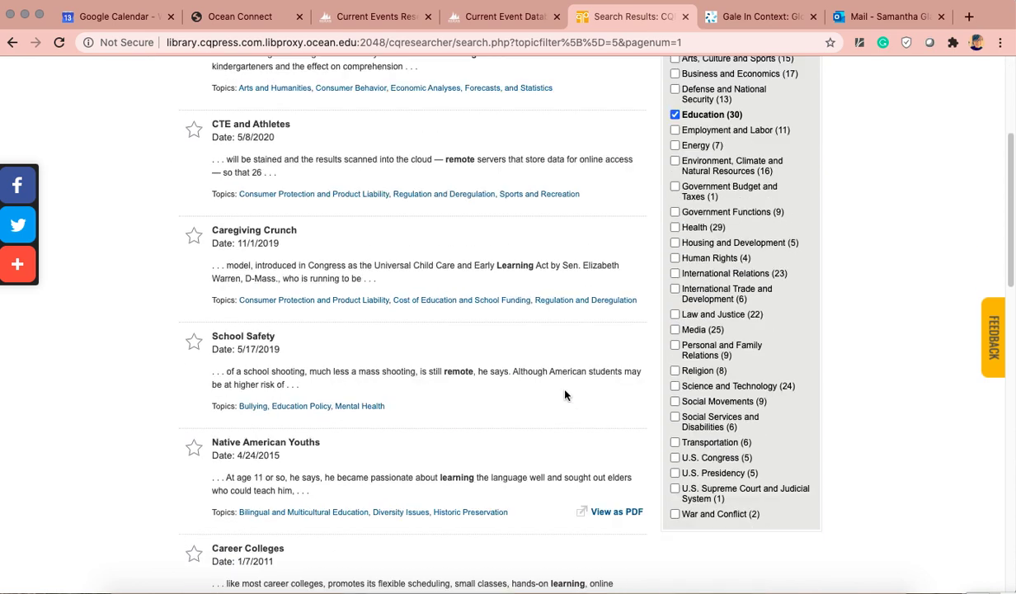
scroll(595, 413, "down", 9)
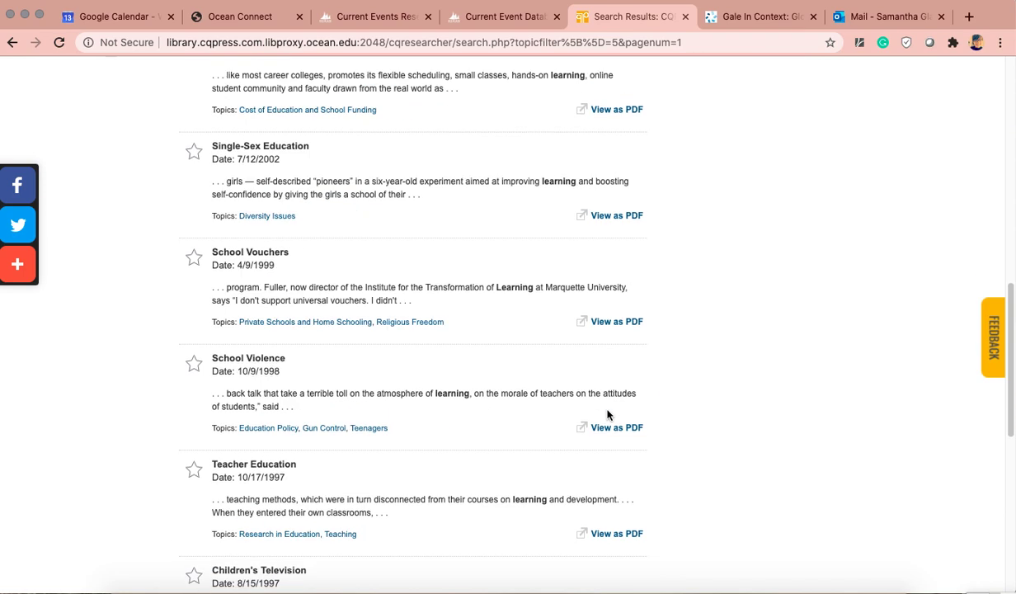
scroll(805, 440, "down", 5)
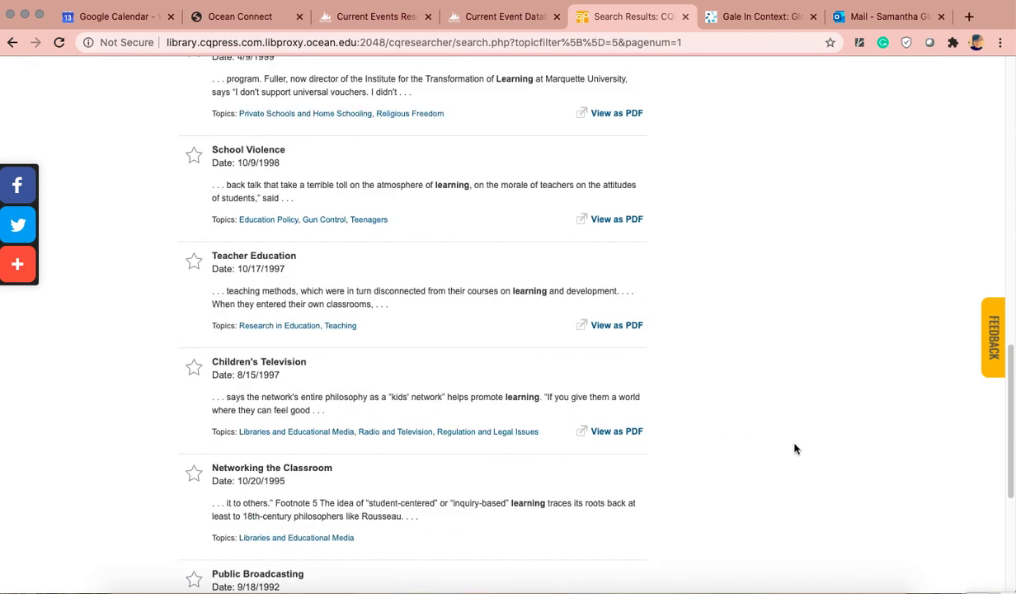
scroll(611, 500, "down", 8)
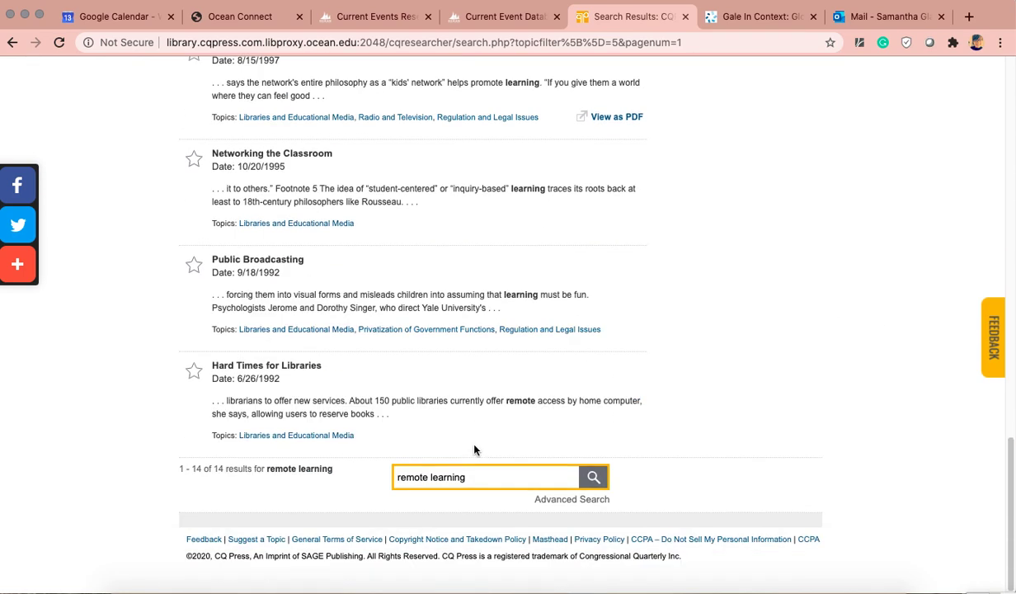
left_click_drag(429, 476, 374, 480)
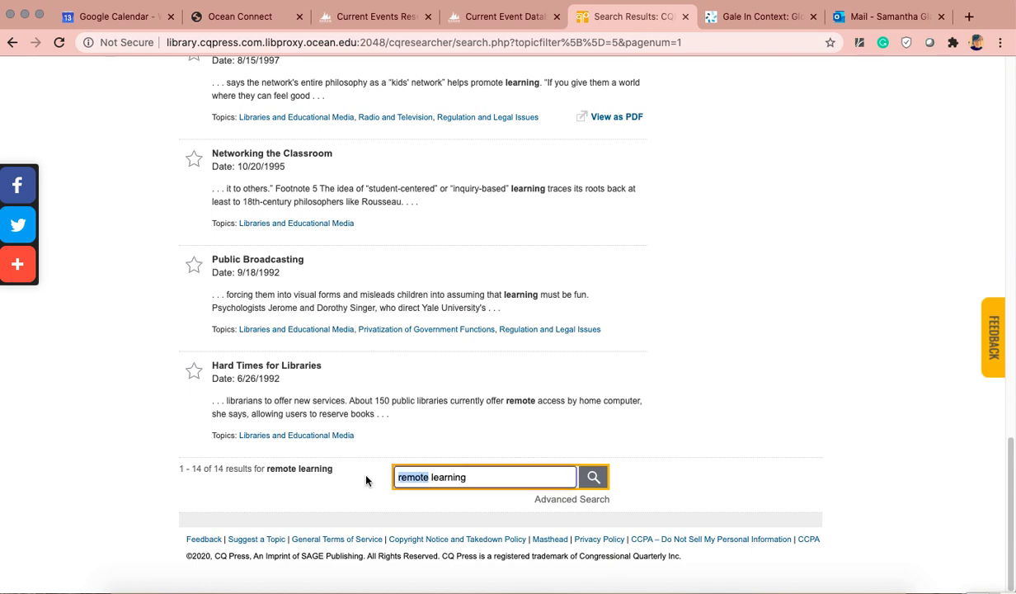
Change the search to 'distance learning' and scroll through its 120 results.
type("distance")
key("Return")
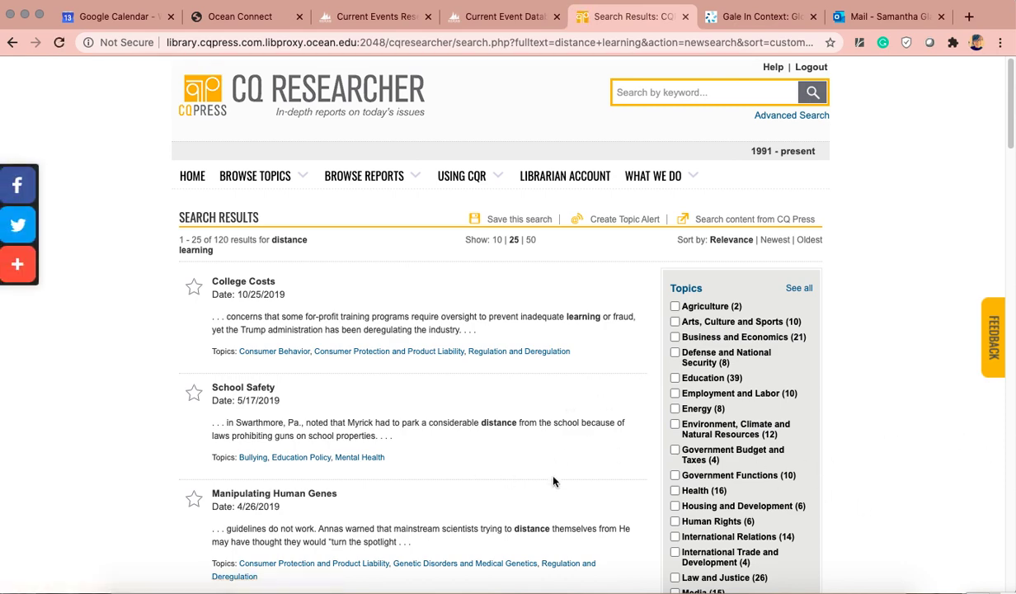
scroll(560, 467, "down", 1)
scroll(503, 451, "down", 3)
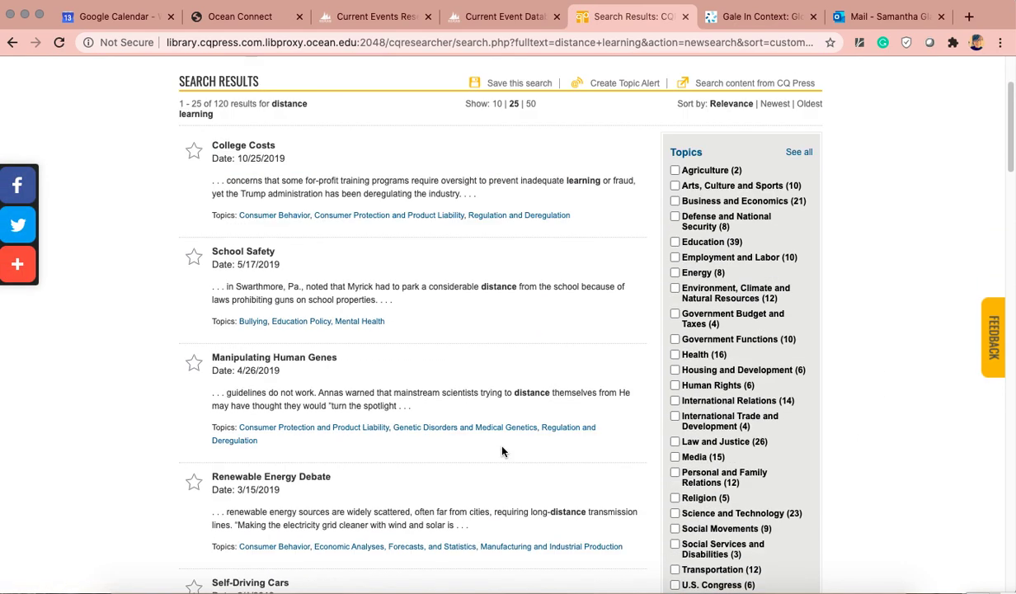
scroll(569, 455, "down", 3)
scroll(561, 448, "down", 5)
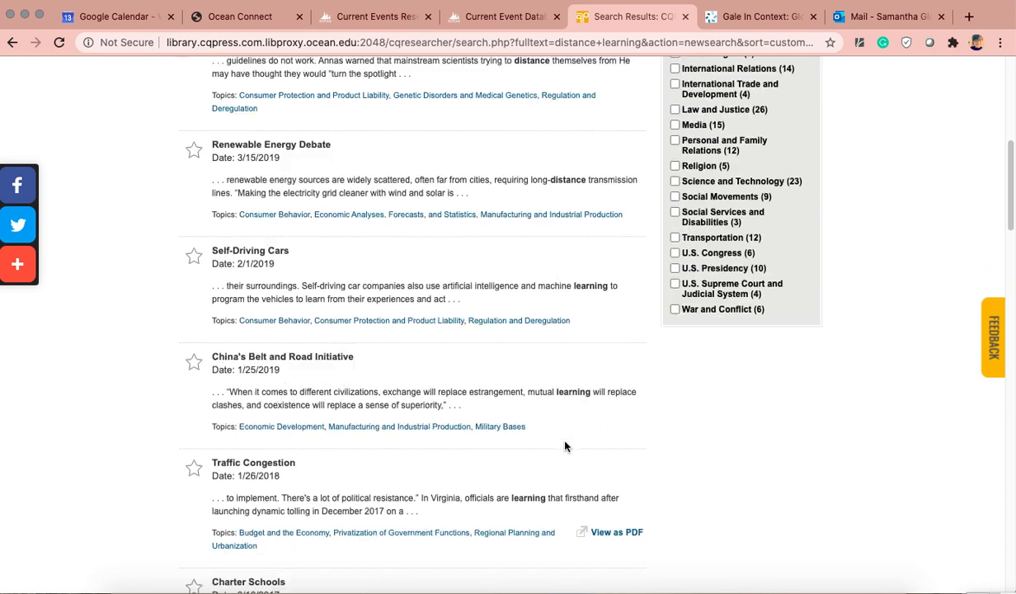
scroll(568, 446, "down", 8)
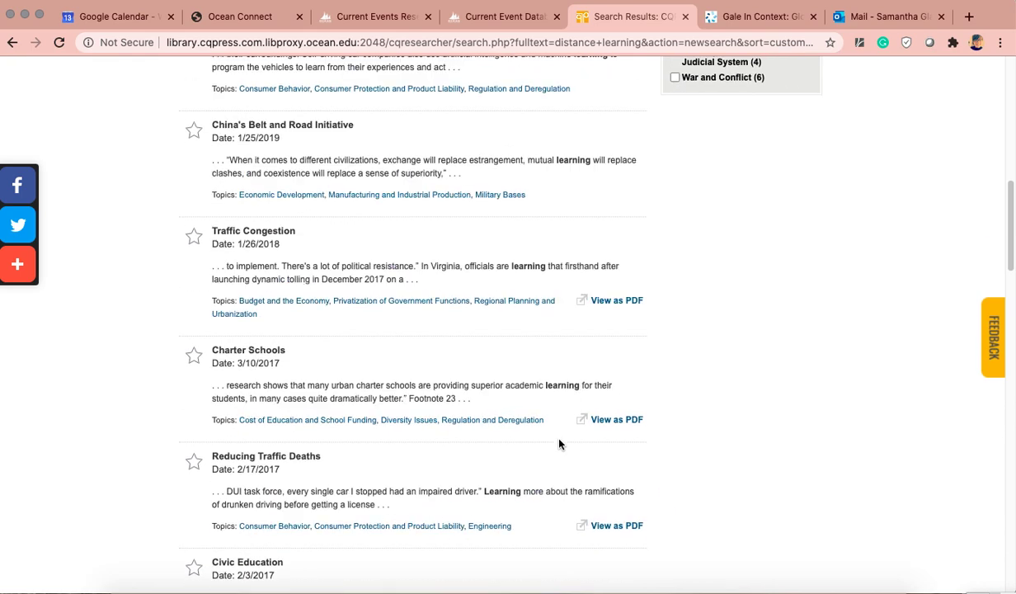
scroll(574, 437, "down", 15)
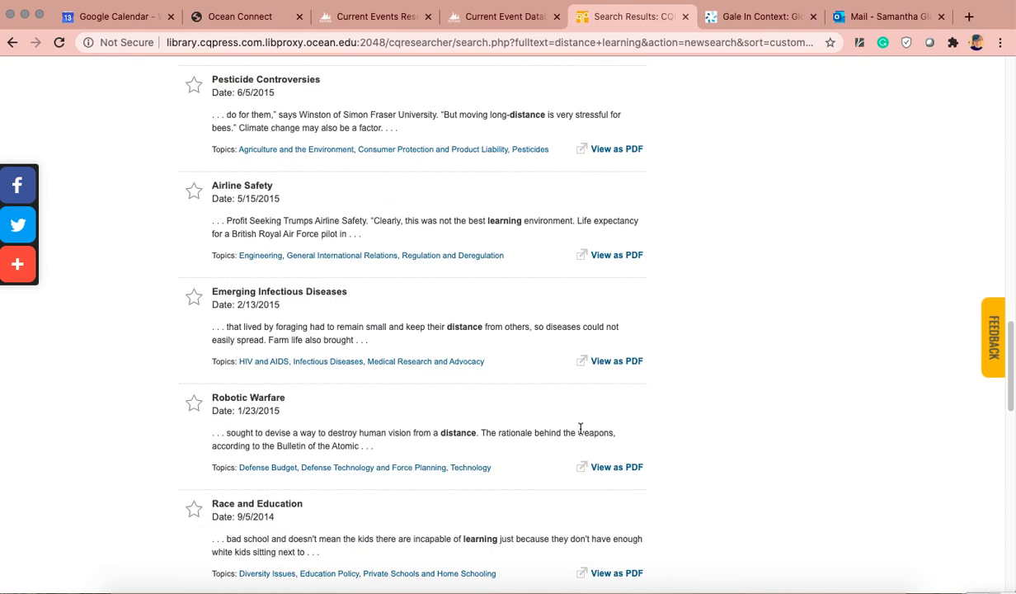
scroll(641, 278, "up", 20)
Search for 'online school' and skim the 1000 results.
left_click(714, 91)
type("online ")
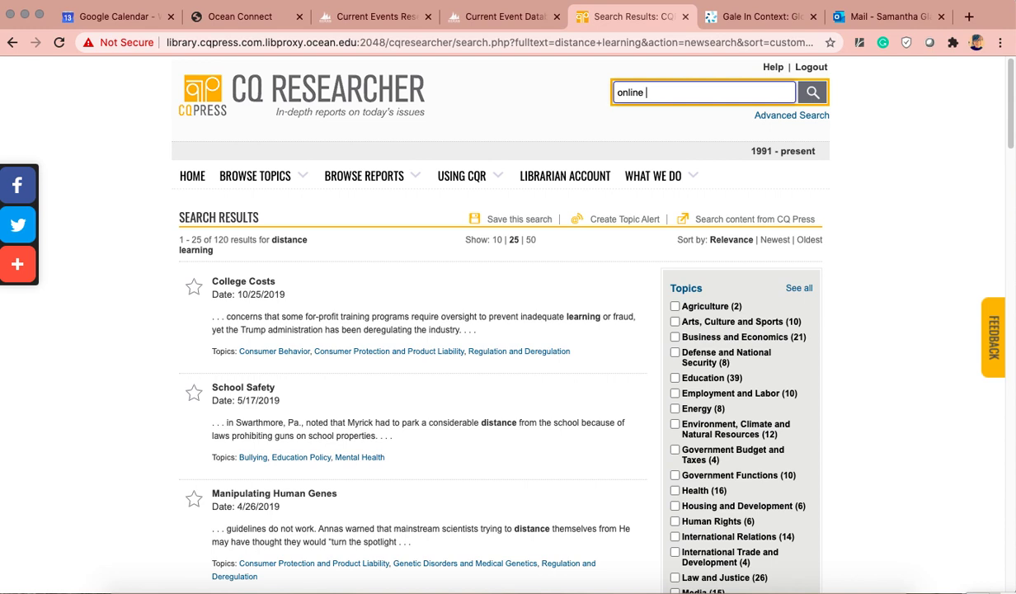
type("school")
key("Return")
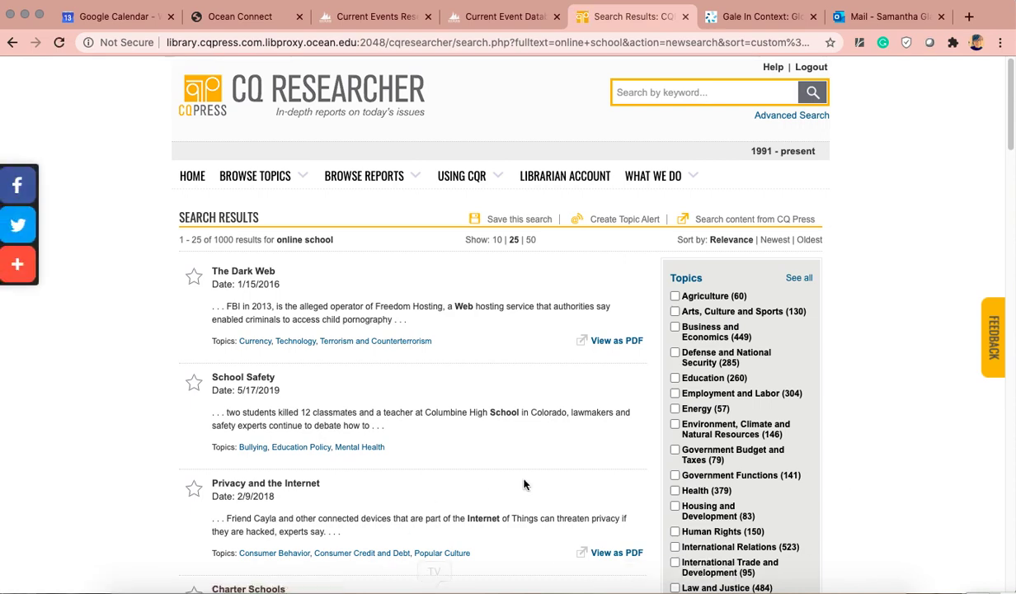
scroll(556, 428, "down", 5)
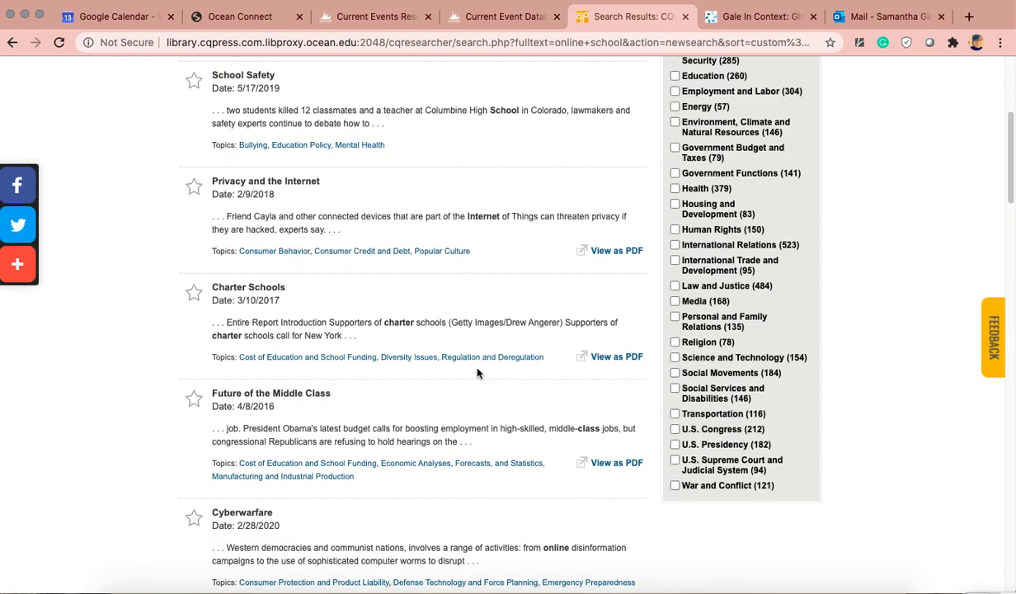
scroll(487, 388, "down", 4)
scroll(589, 390, "down", 8)
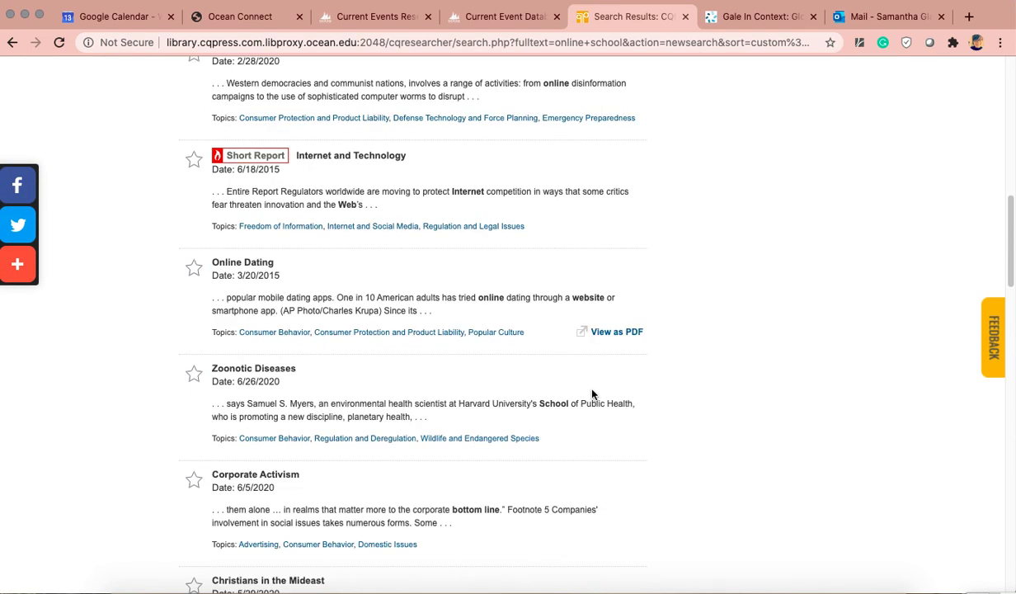
scroll(592, 391, "up", 10)
scroll(593, 391, "up", 5)
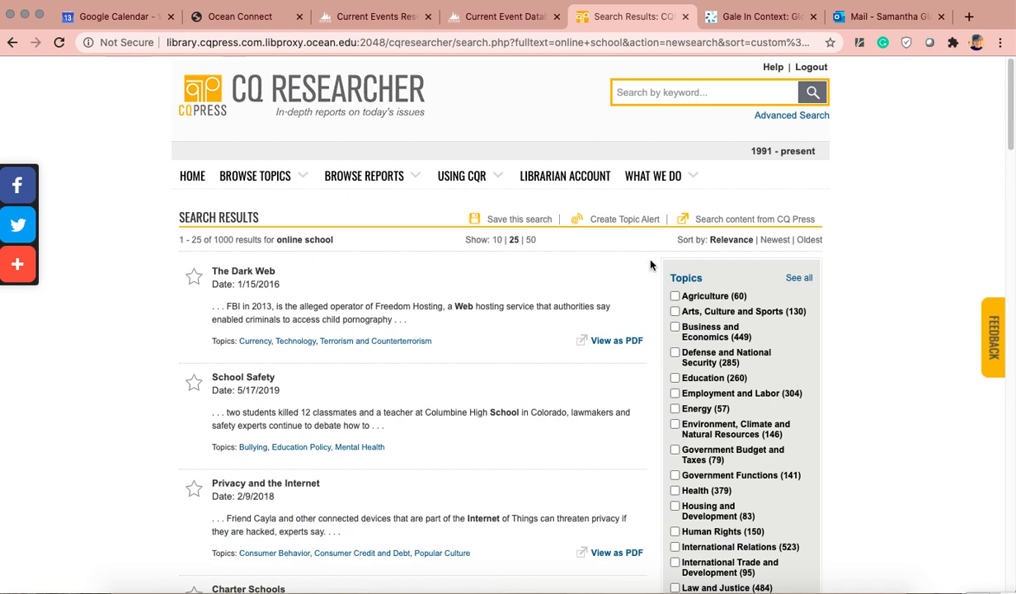
Search 'covid and education' and review the 9 results, including Compensating College Athletes.
left_click(680, 89)
type("covi")
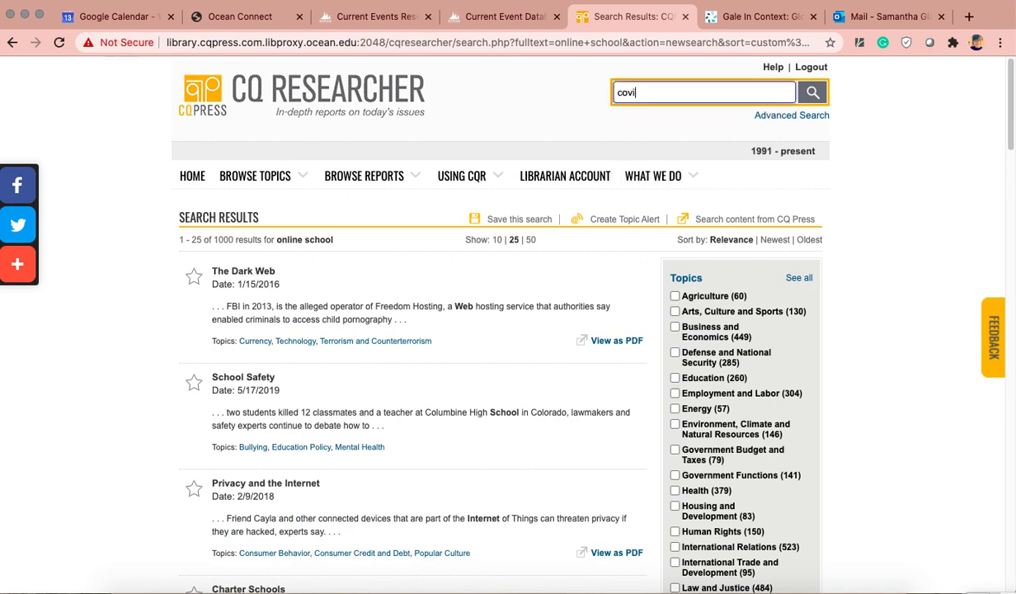
type("d and education")
key("Return")
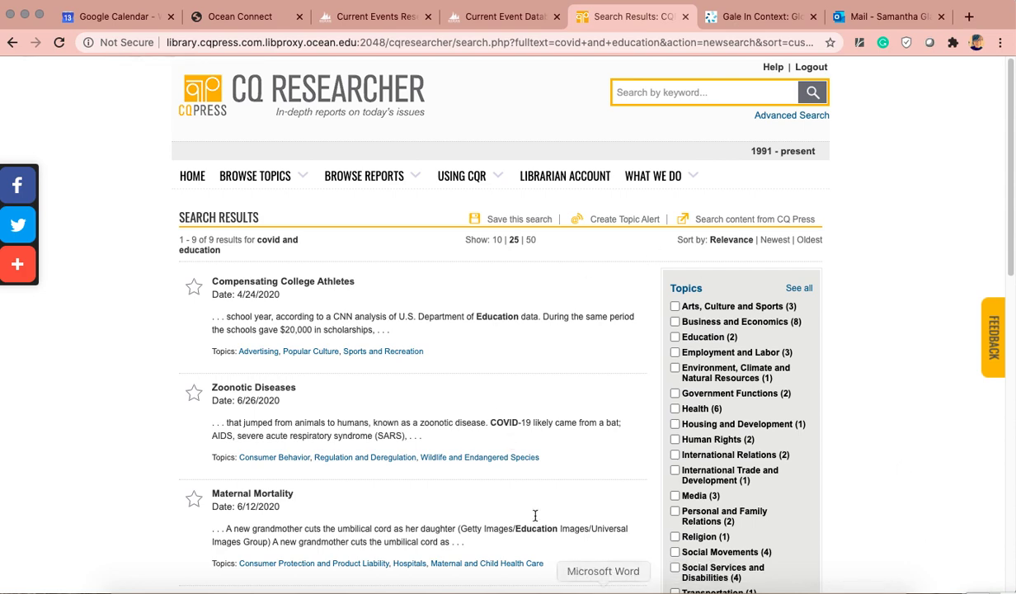
scroll(551, 456, "down", 5)
scroll(635, 441, "down", 2)
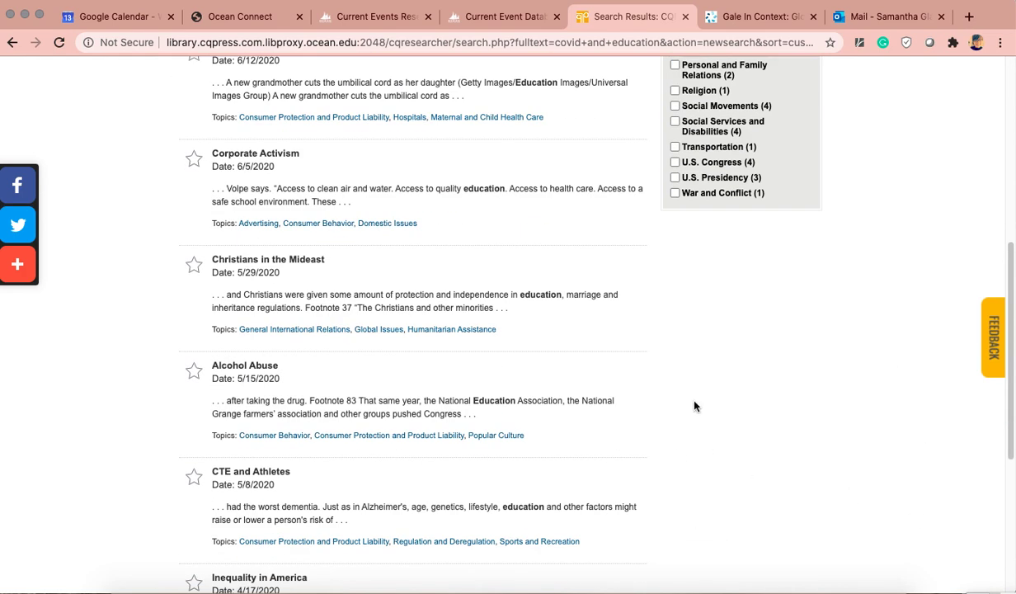
scroll(627, 325, "up", 7)
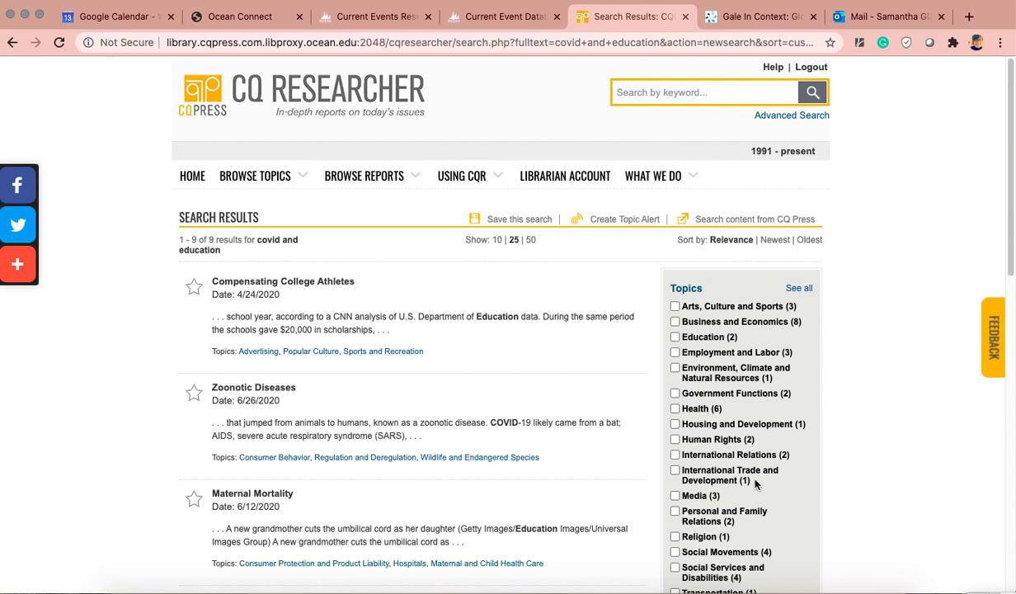
mouse_move(273, 177)
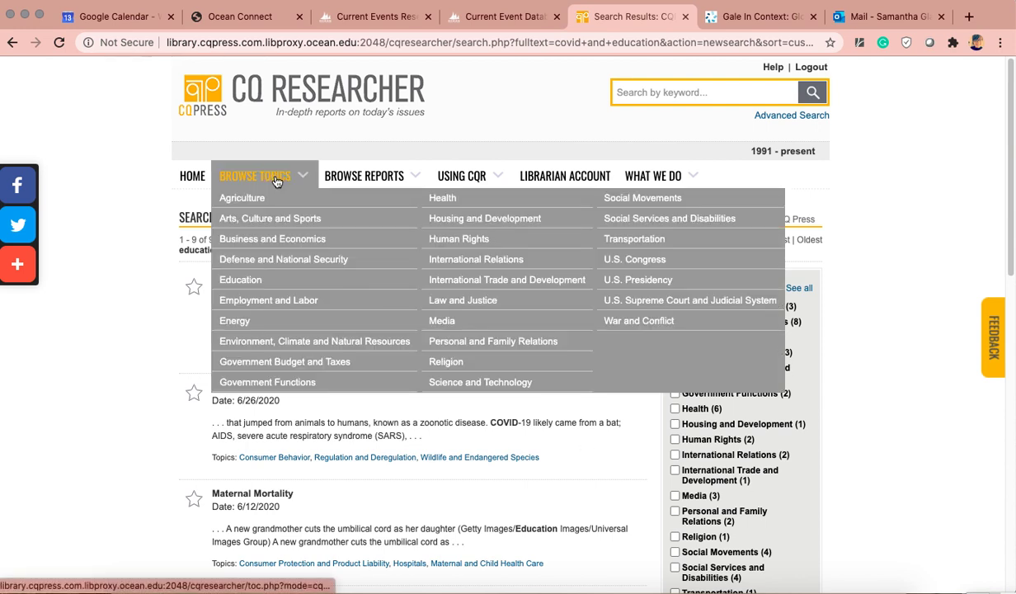
Browse Education > Online Education and open the 'Digital Education' report from December 2, 2011.
left_click(270, 280)
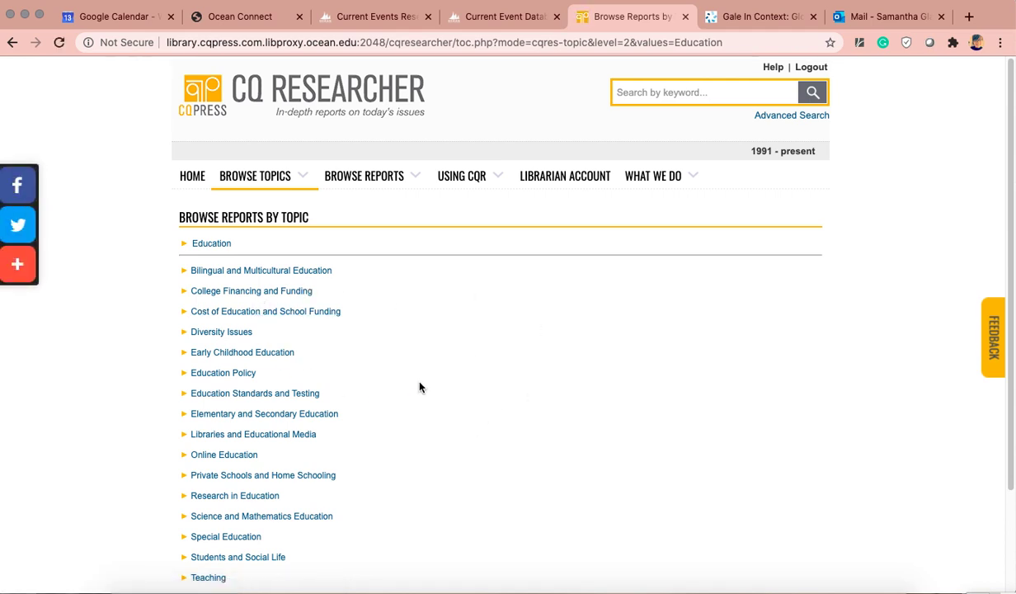
left_click(195, 455)
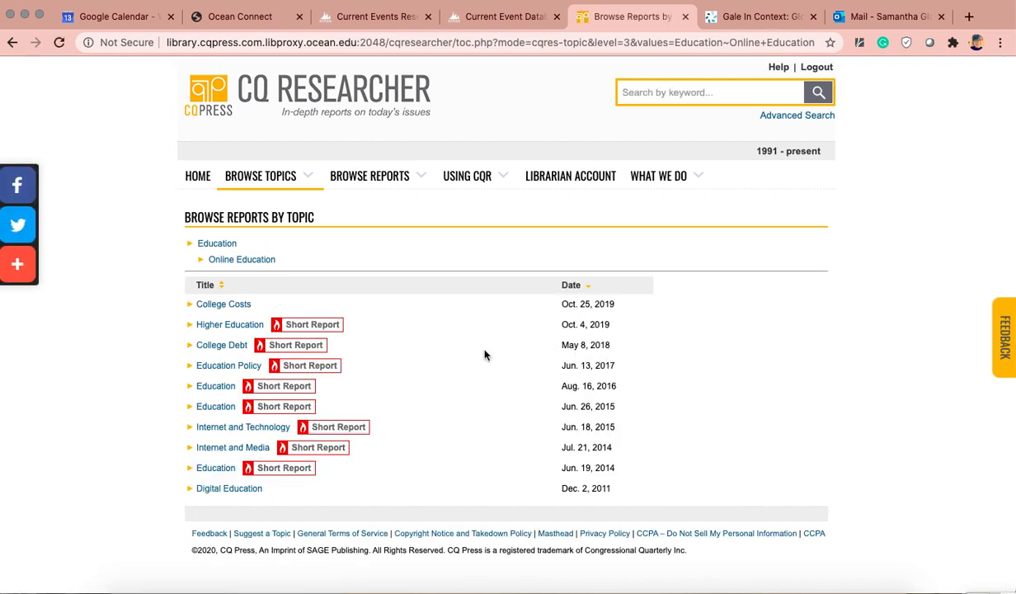
left_click(221, 490)
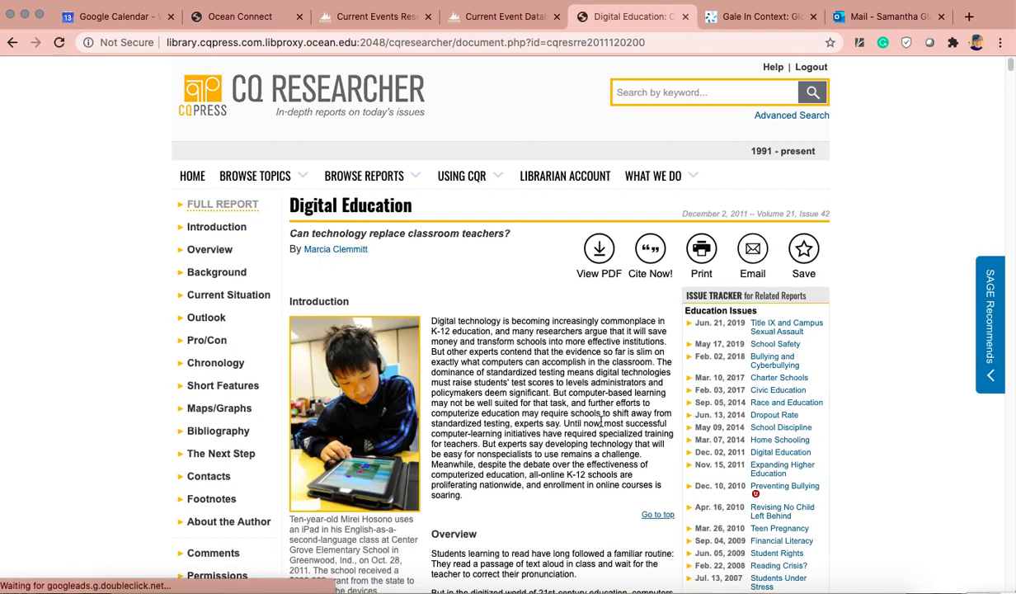
Read the Digital Education report's Current Situation section, then go to its Pro/Con debate.
scroll(570, 378, "down", 3)
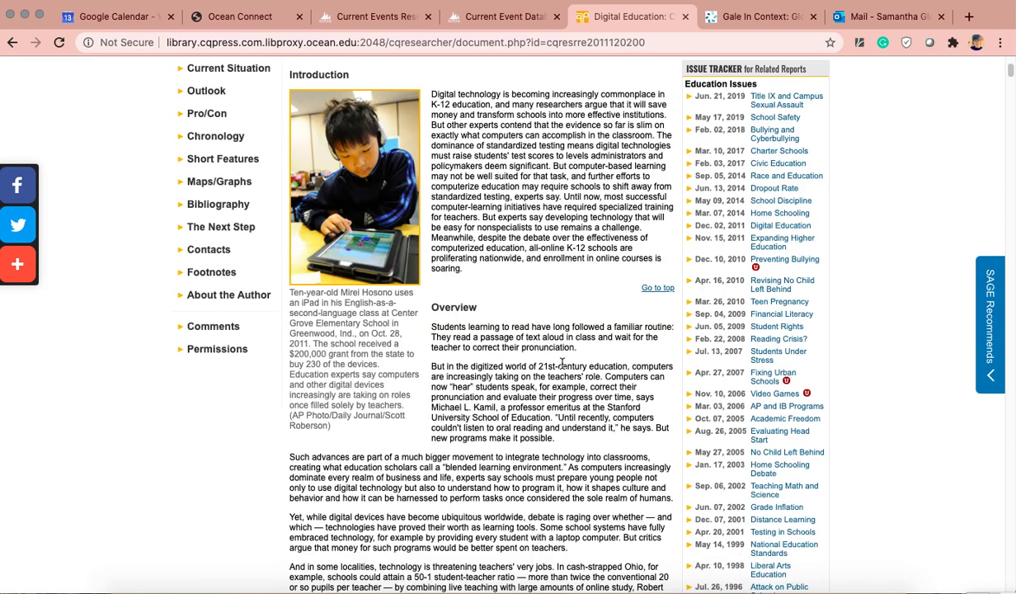
scroll(495, 300, "up", 2)
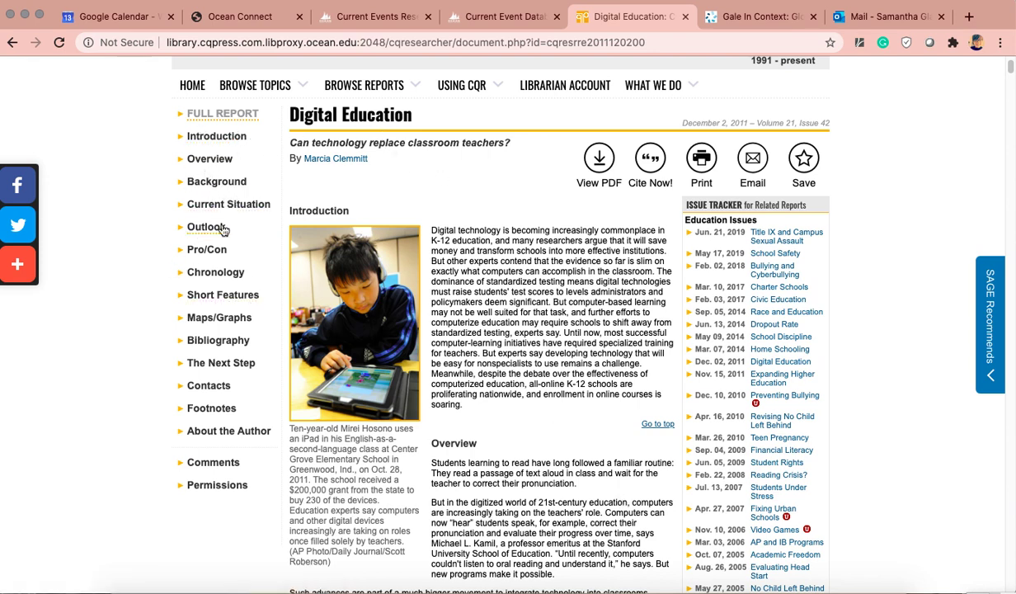
left_click(252, 205)
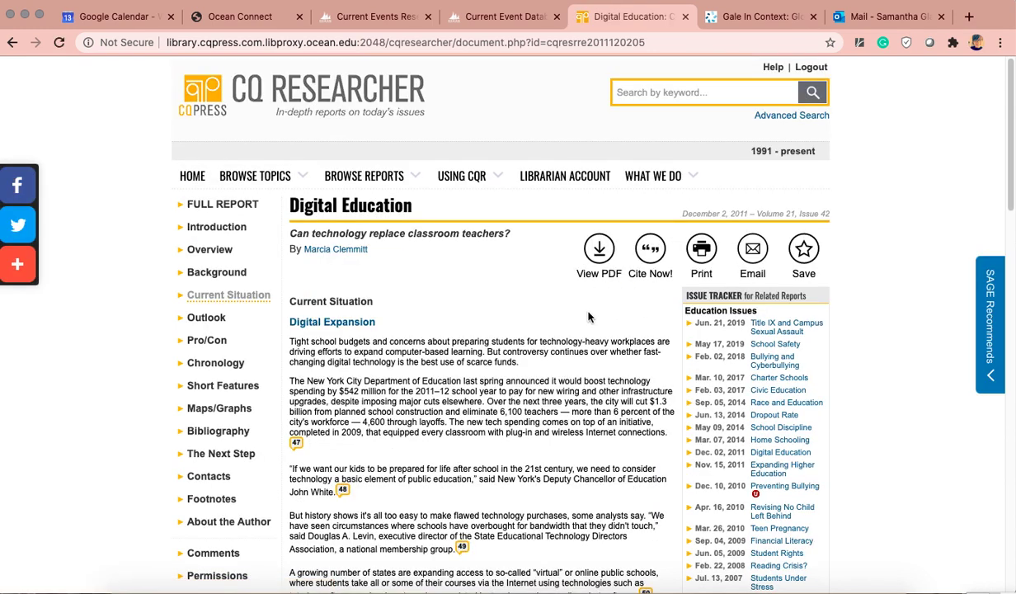
scroll(592, 316, "down", 3)
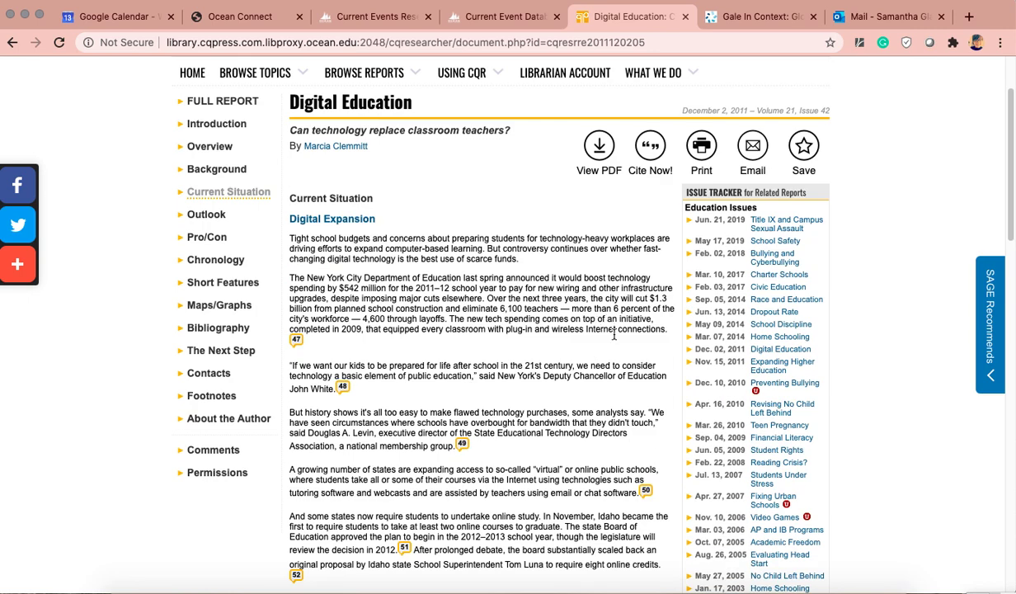
scroll(551, 386, "down", 1)
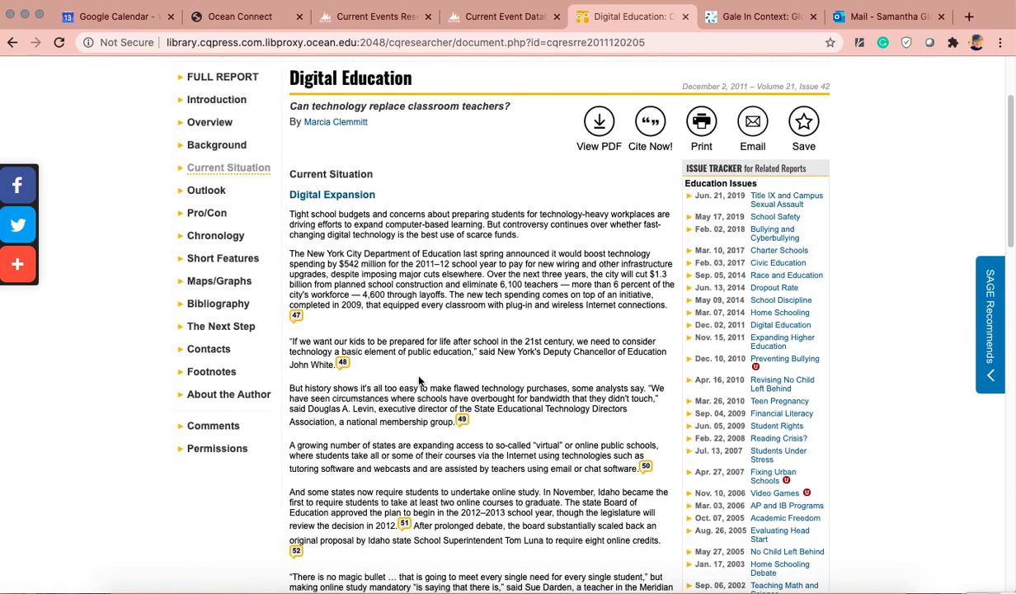
scroll(505, 397, "down", 5)
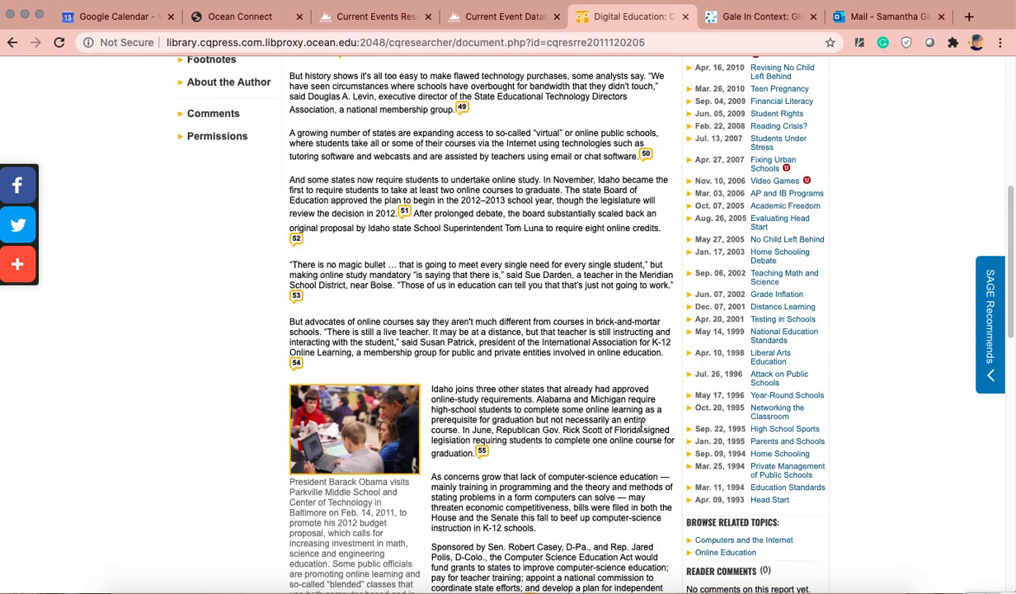
scroll(507, 373, "up", 5)
left_click(206, 218)
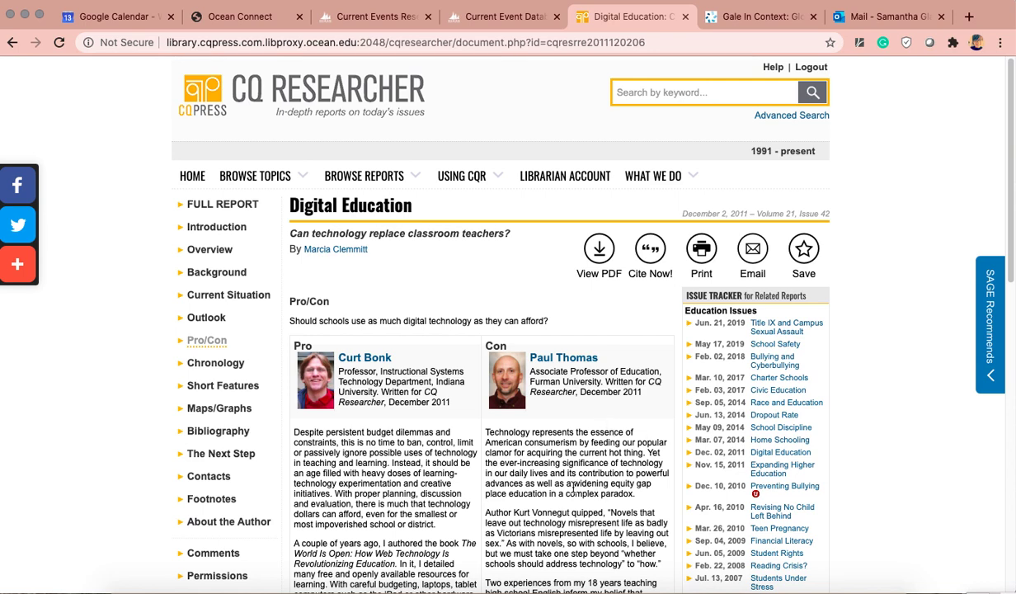
Bring up the report's Maps/Graphs charts on online courses.
scroll(477, 429, "down", 2)
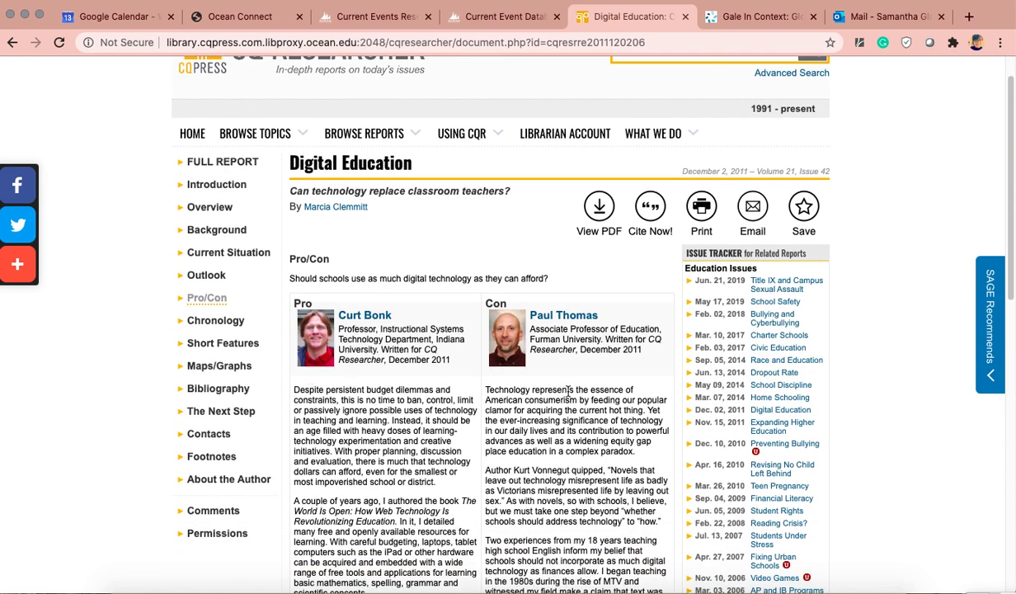
scroll(569, 398, "down", 1)
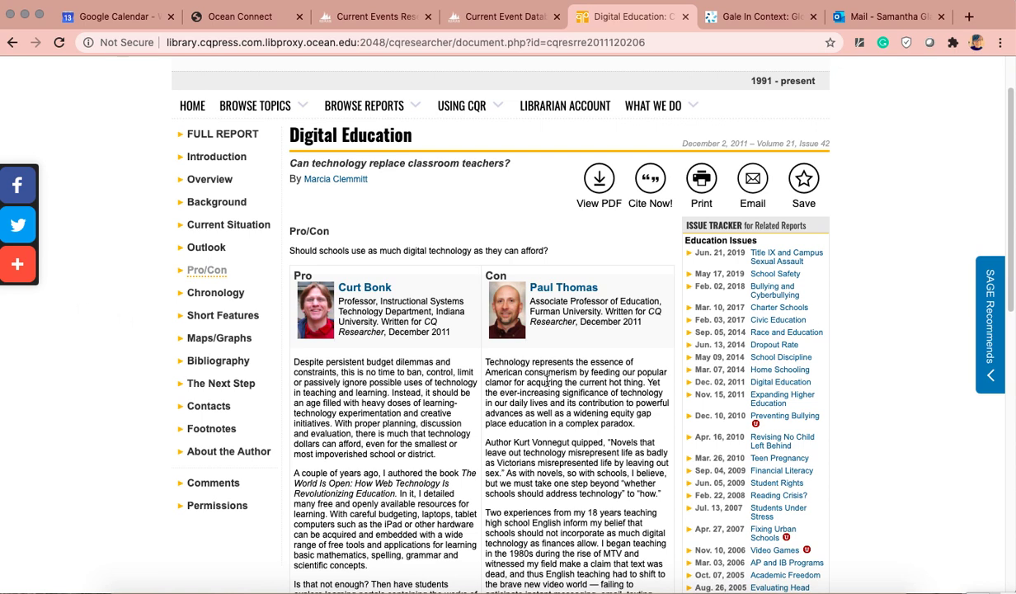
left_click(216, 338)
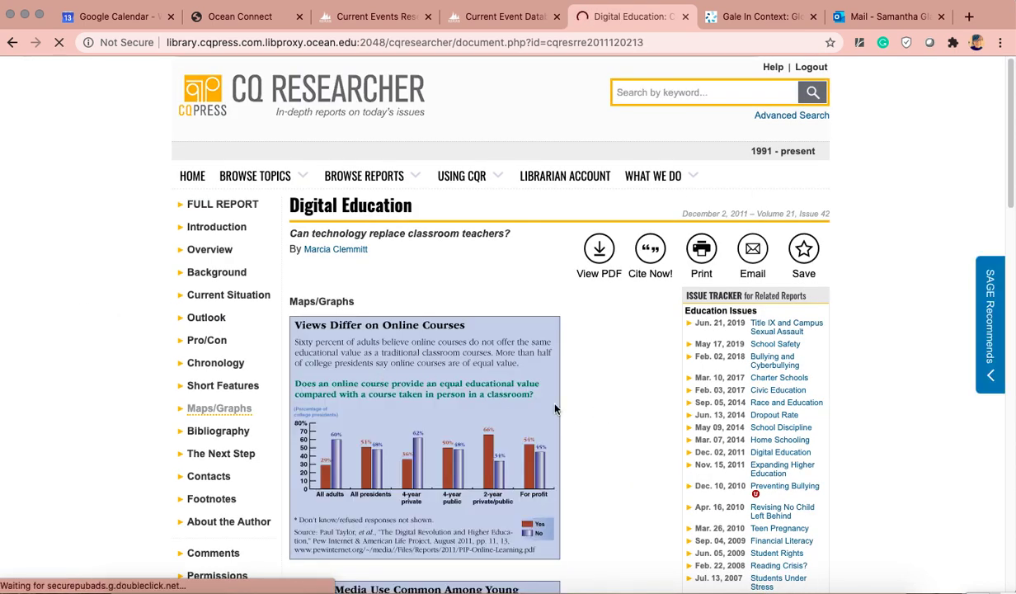
scroll(578, 417, "down", 1)
scroll(579, 418, "down", 1)
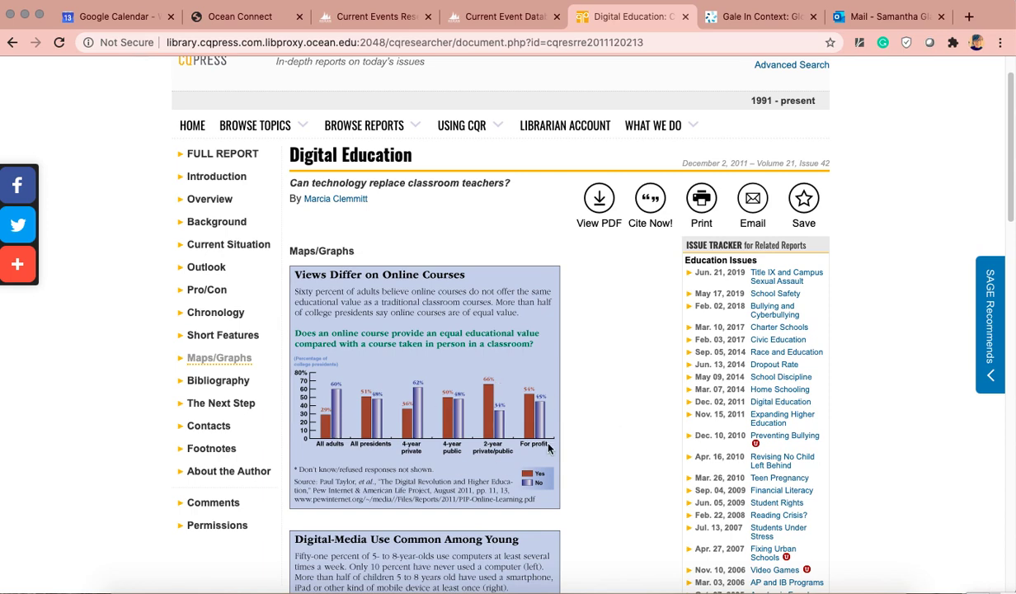
Finish reviewing the charts and close the Digital Education report.
scroll(483, 415, "down", 3)
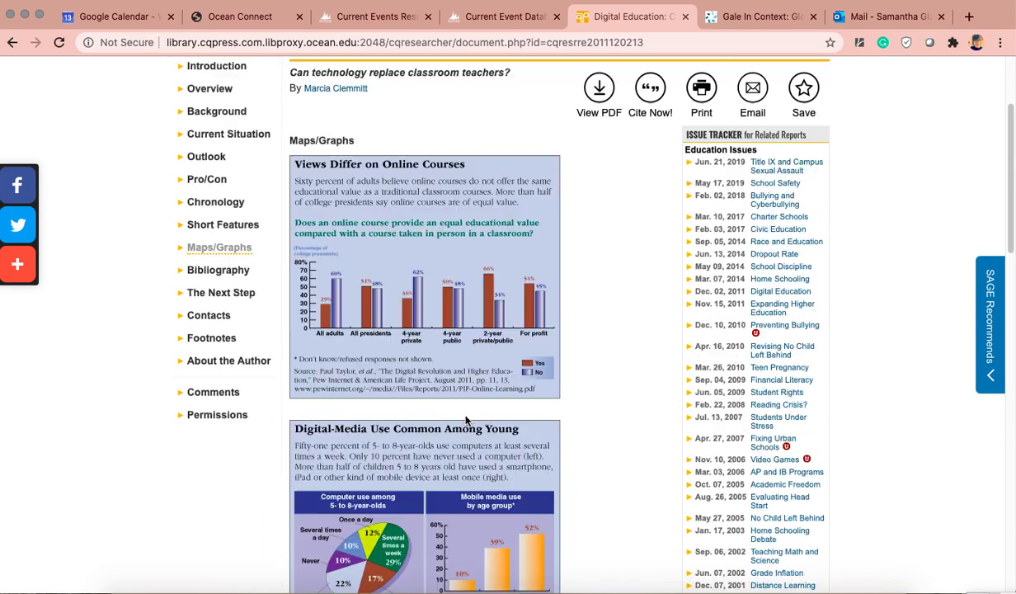
scroll(482, 413, "up", 4)
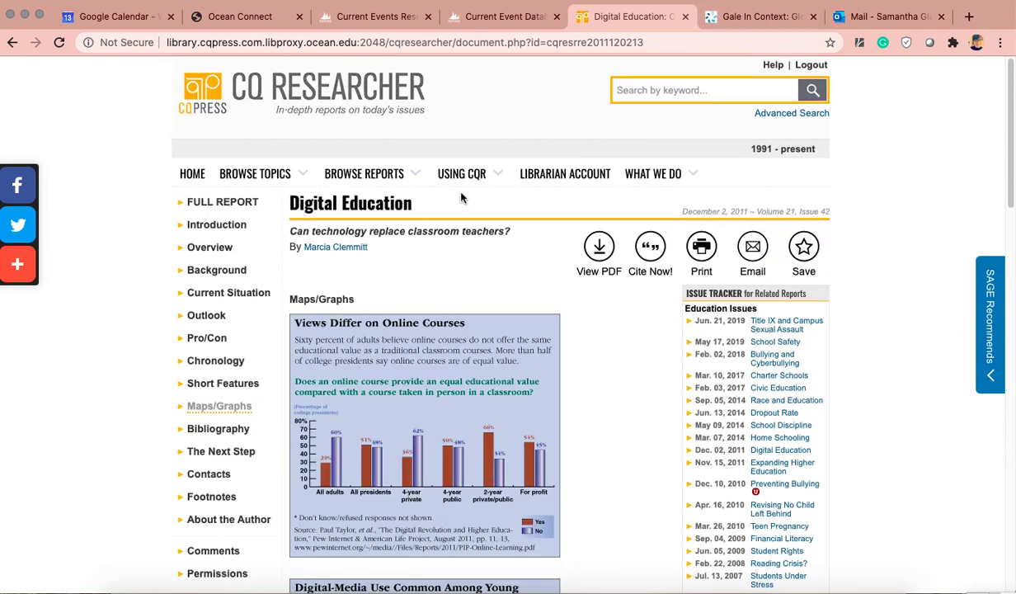
left_click(687, 18)
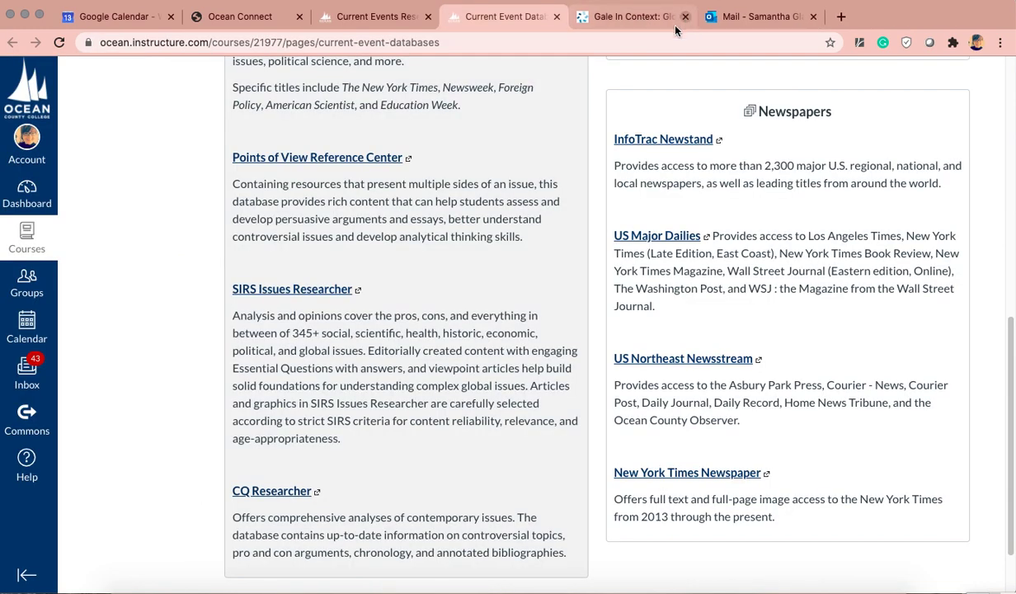
Close Gale In Context and launch Academic Search Premier from Canvas's Current Event Databases list.
left_click(686, 16)
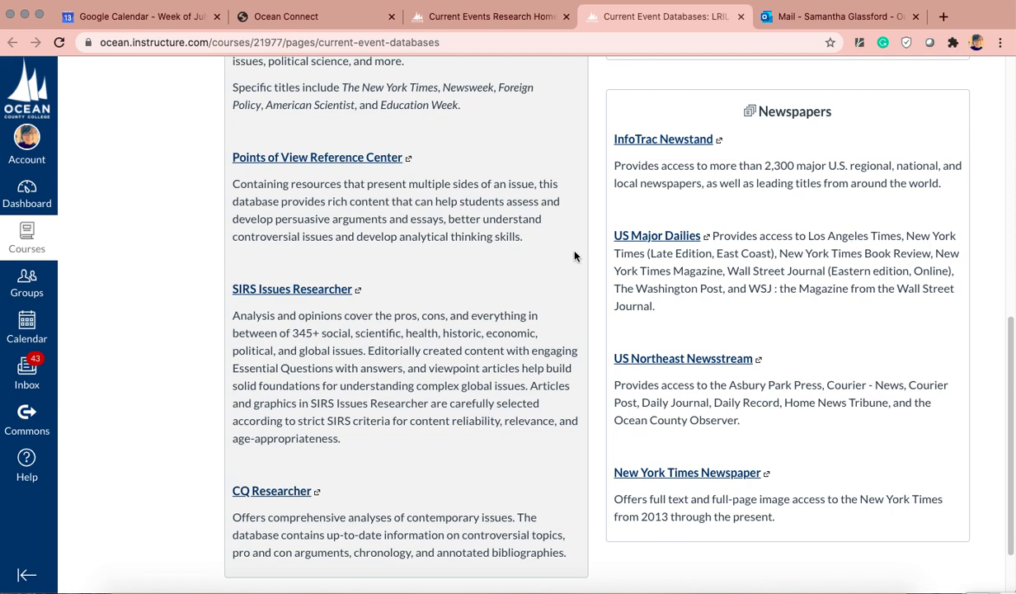
scroll(493, 268, "up", 5)
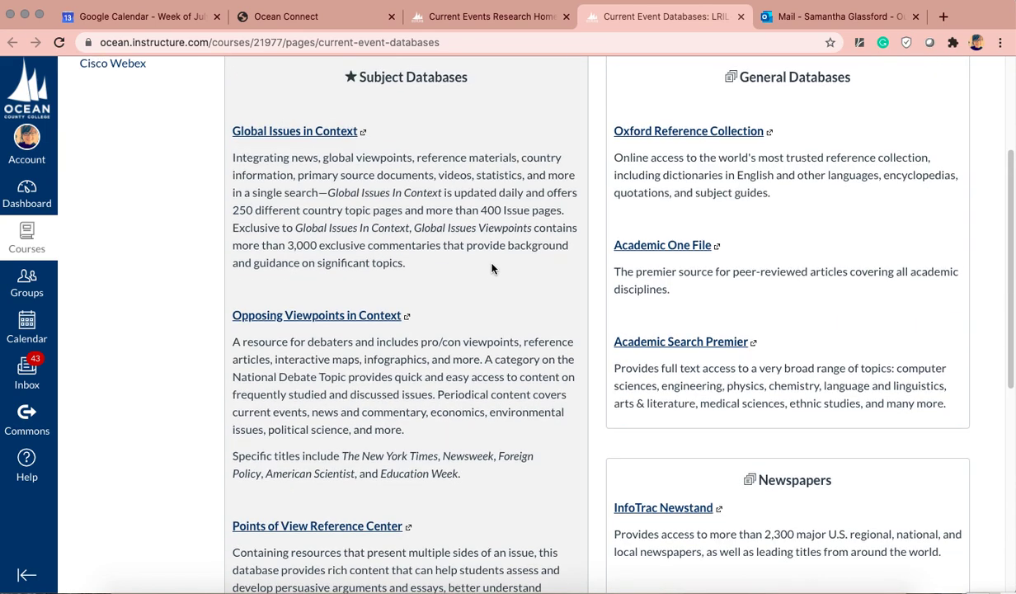
scroll(492, 268, "up", 1)
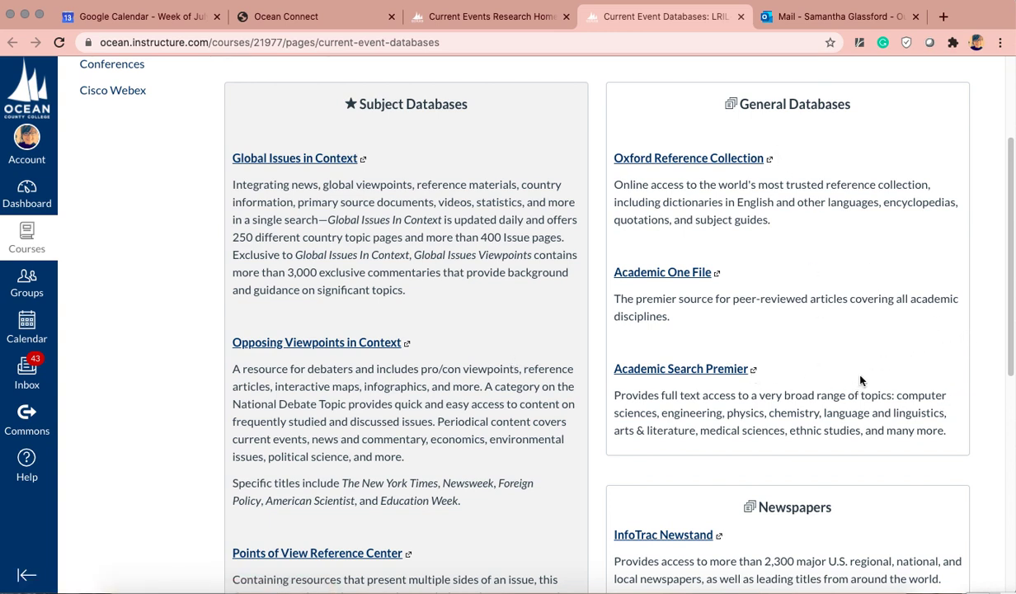
left_click(728, 370)
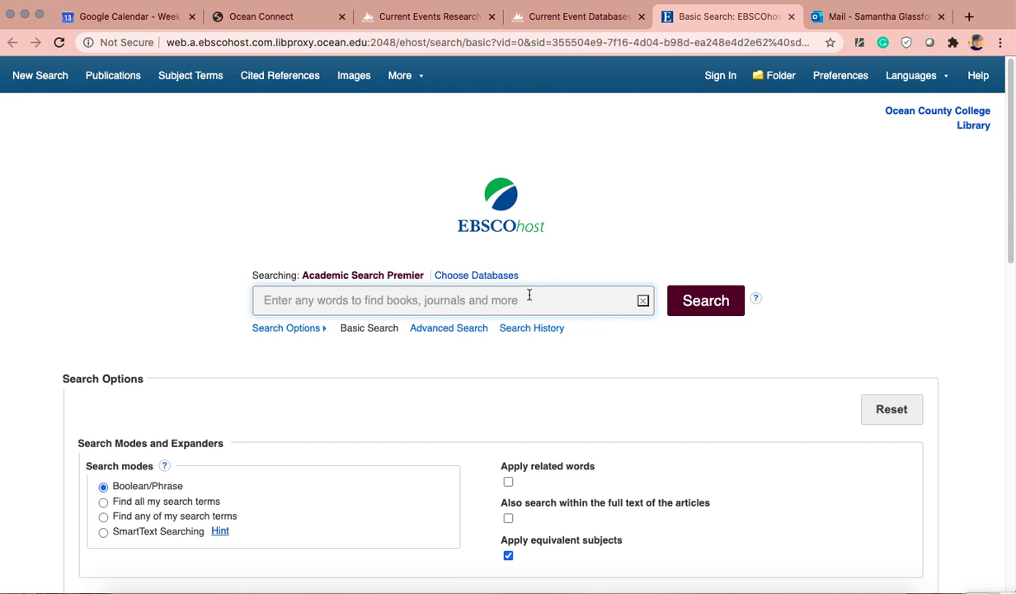
Search 'remote learning' using the suggestion adding online, virtual, e-learning and remote education.
type("remote learning")
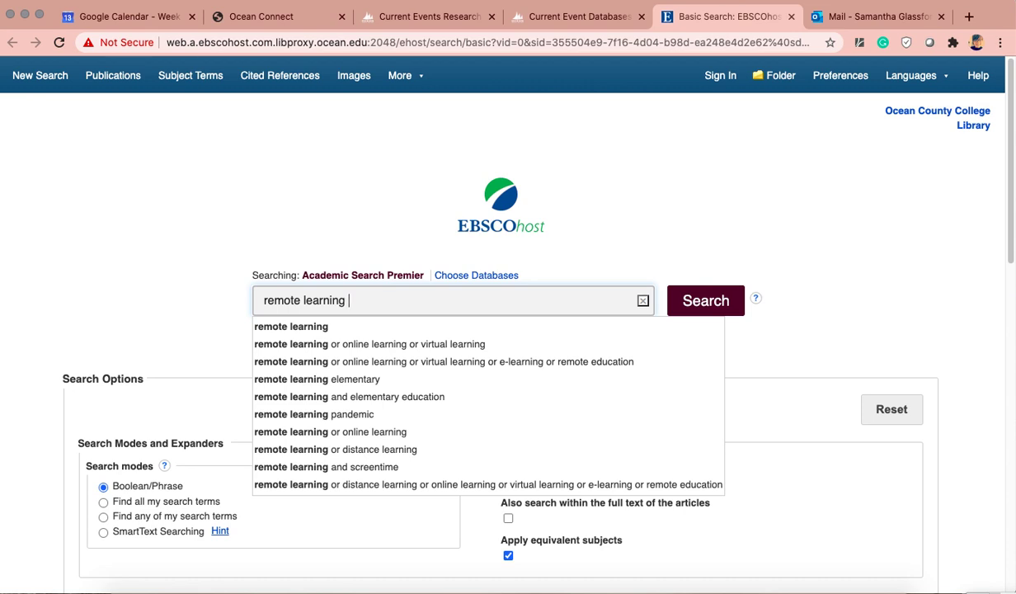
left_click(463, 362)
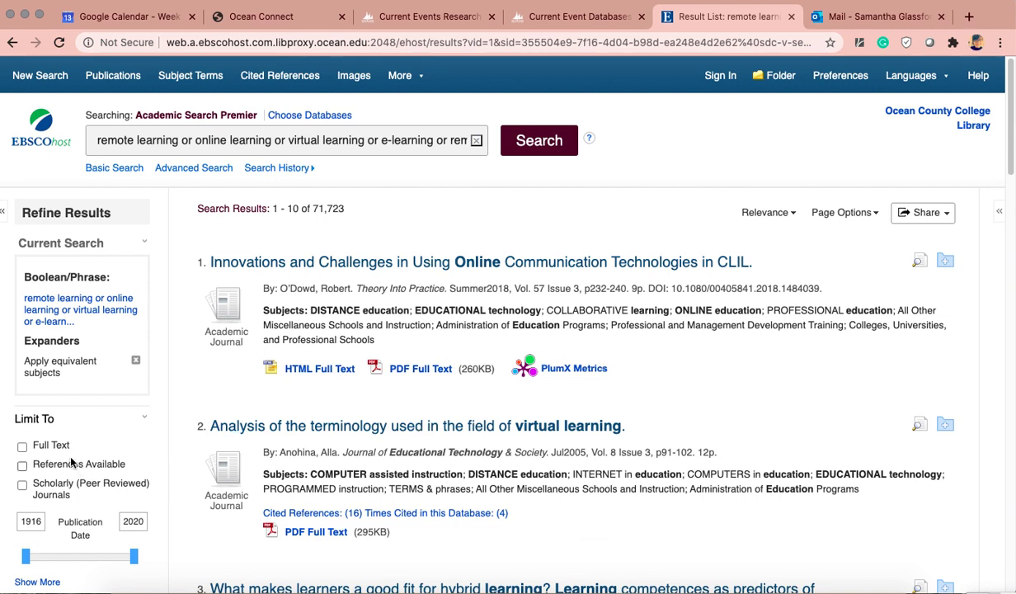
Apply the Full Text and Scholarly (Peer Reviewed) Journals limiters under Limit To.
left_click(23, 446)
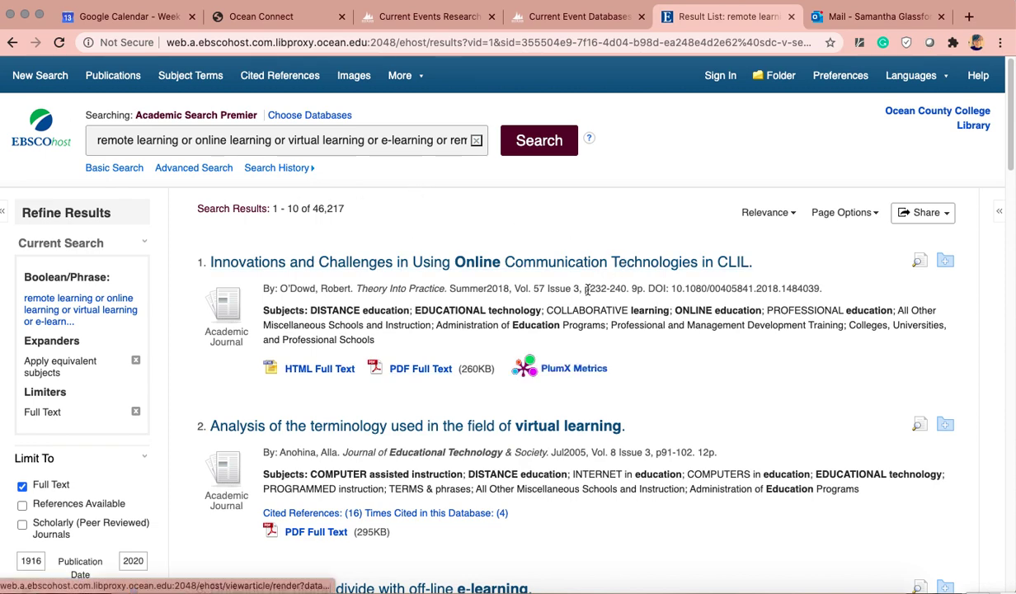
scroll(443, 378, "down", 3)
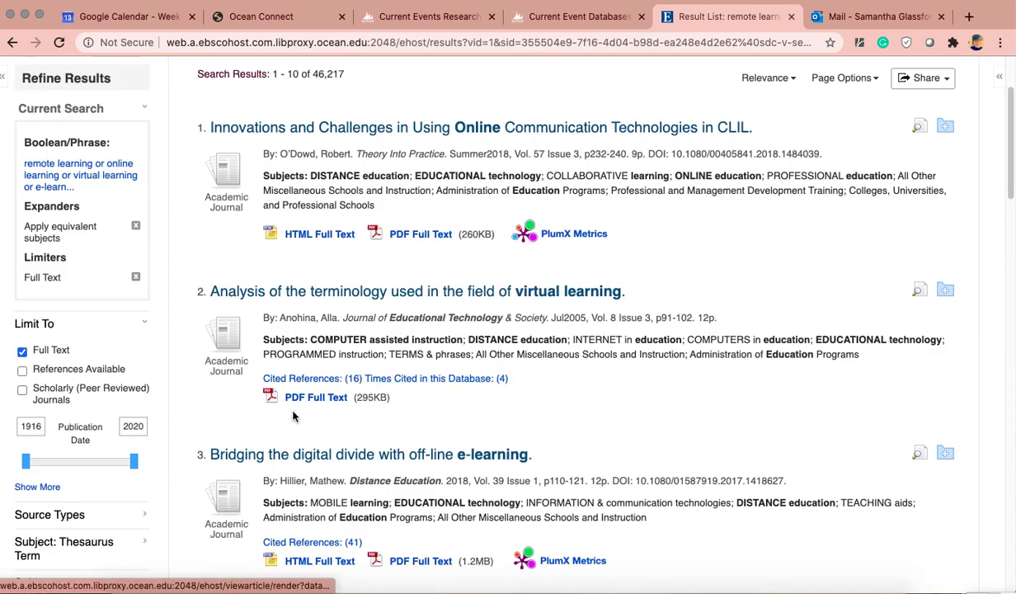
left_click(22, 390)
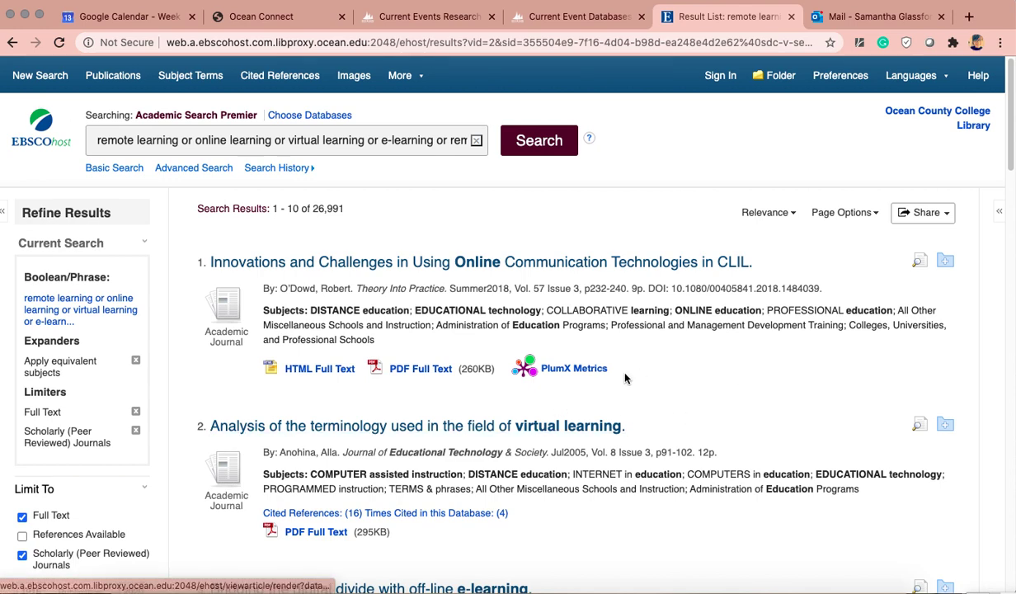
Limit the results to publications from 2010 to 2020, then move to Advanced Search.
scroll(702, 391, "down", 4)
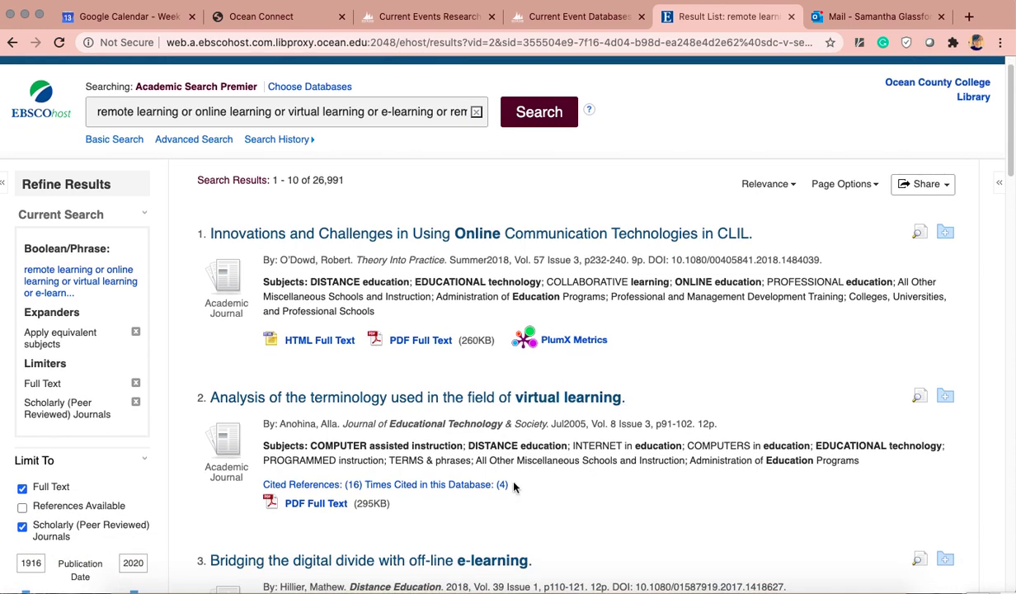
scroll(552, 465, "down", 1)
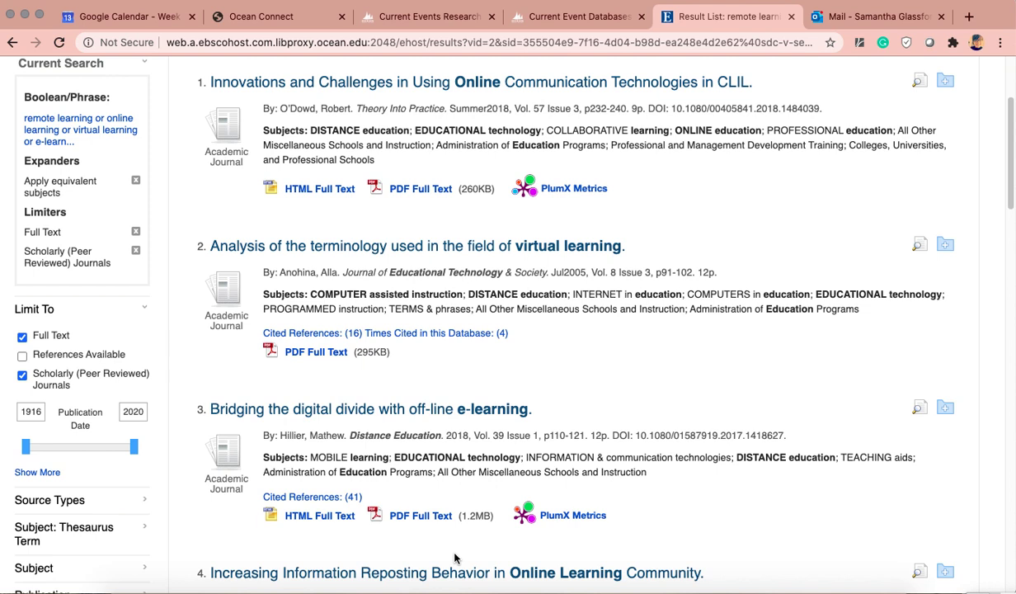
left_click_drag(27, 454, 114, 456)
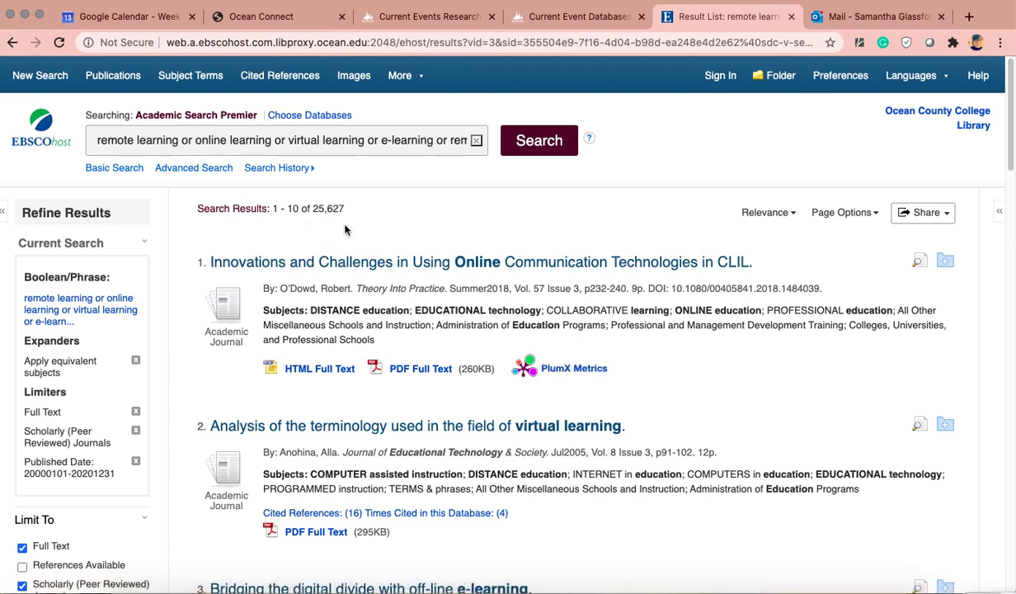
scroll(220, 416, "down", 3)
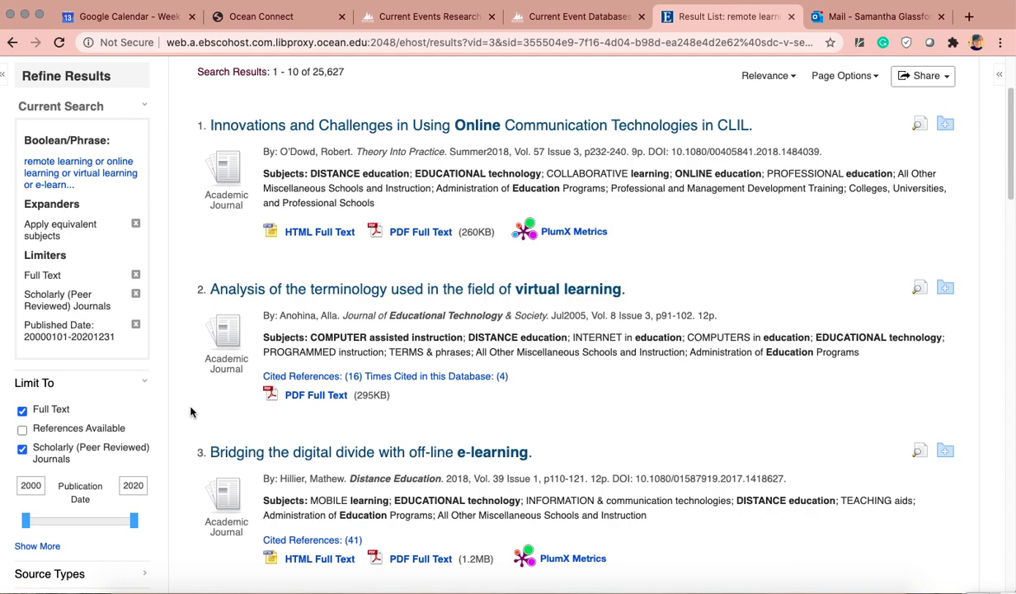
left_click(33, 485)
key("BackSpace")
key("BackSpace")
type("10")
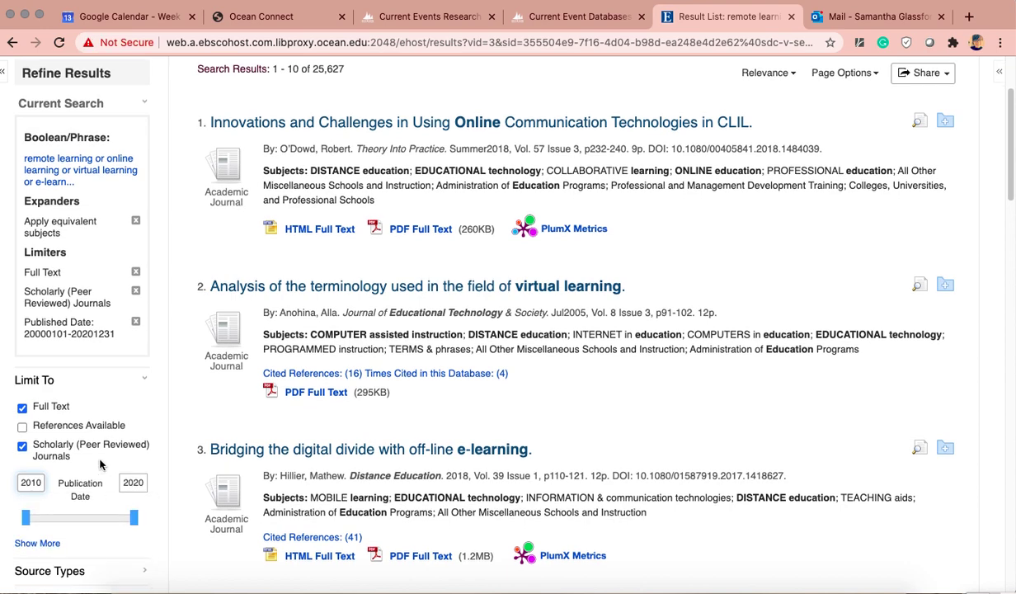
left_click(192, 464)
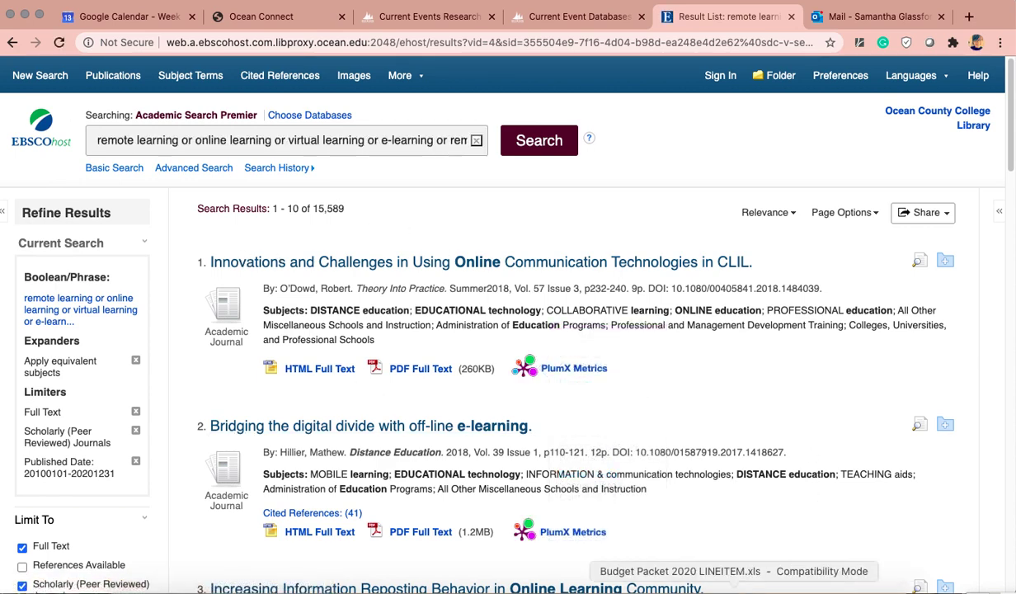
scroll(665, 377, "down", 1)
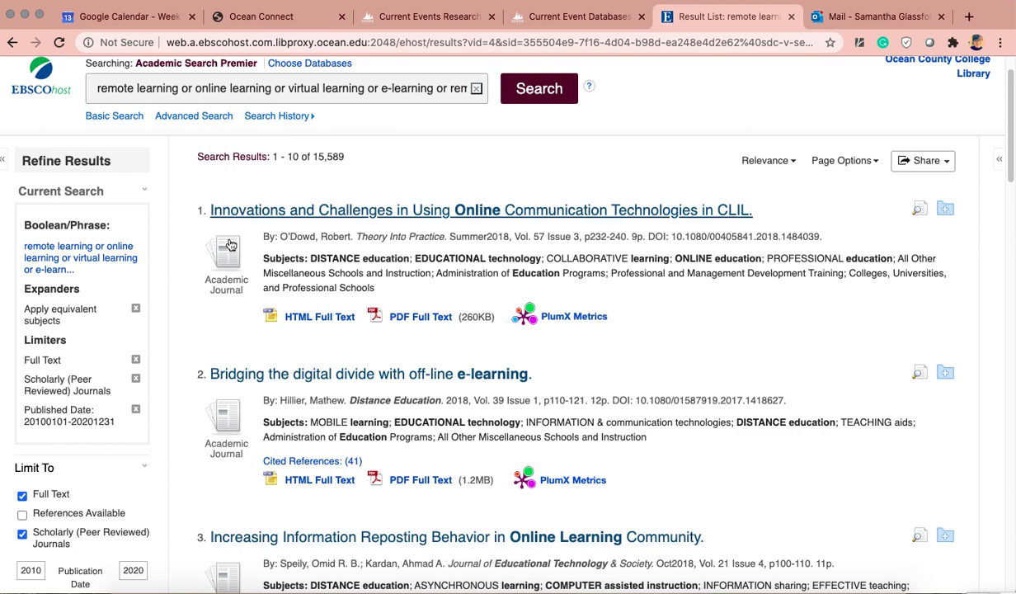
left_click(182, 120)
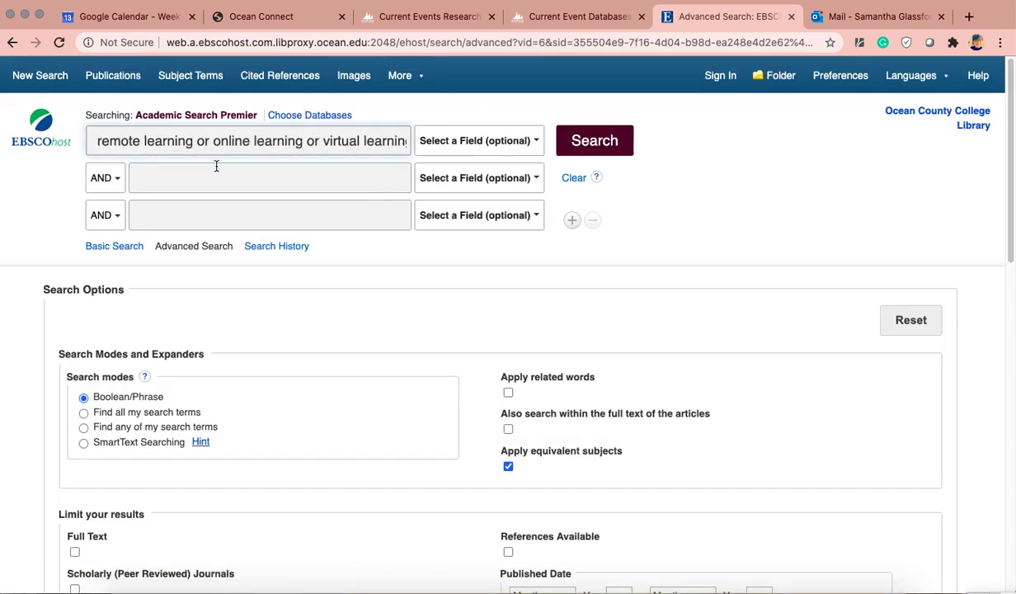
Add a second search line: 'benefits or advantages or positive effects'.
left_click(214, 178)
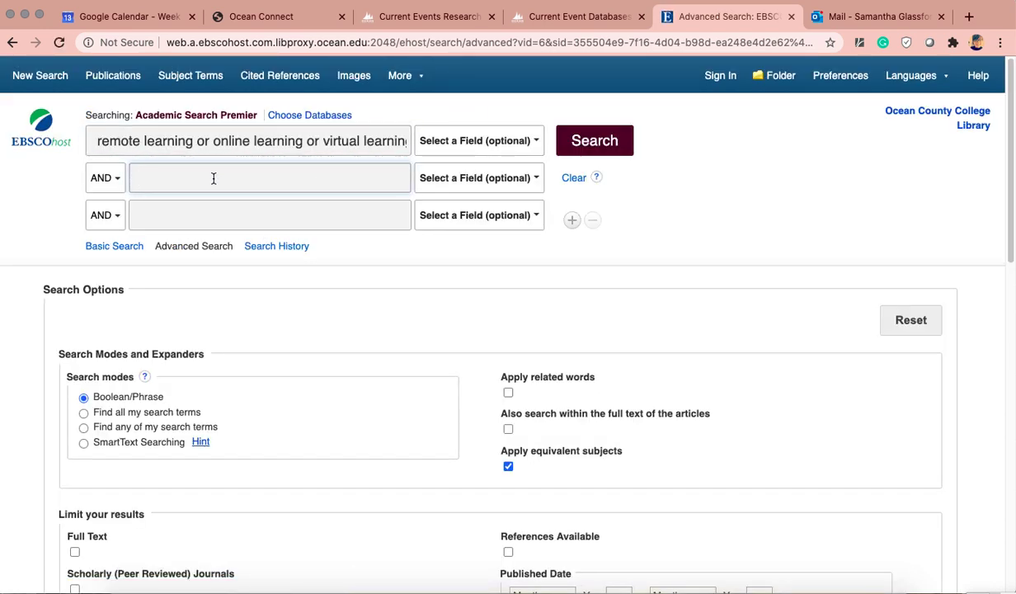
type("benefits")
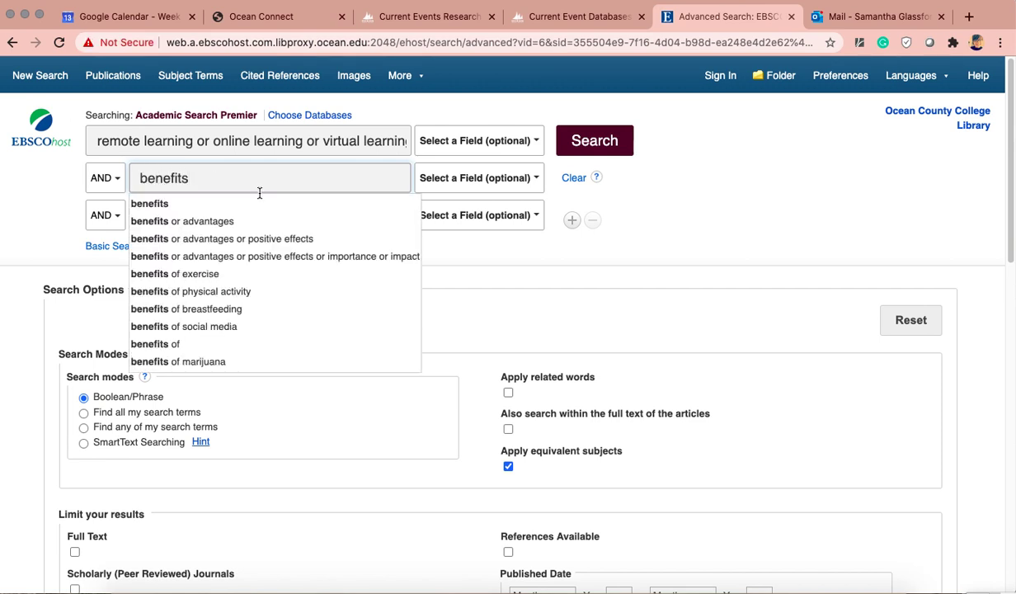
left_click(243, 239)
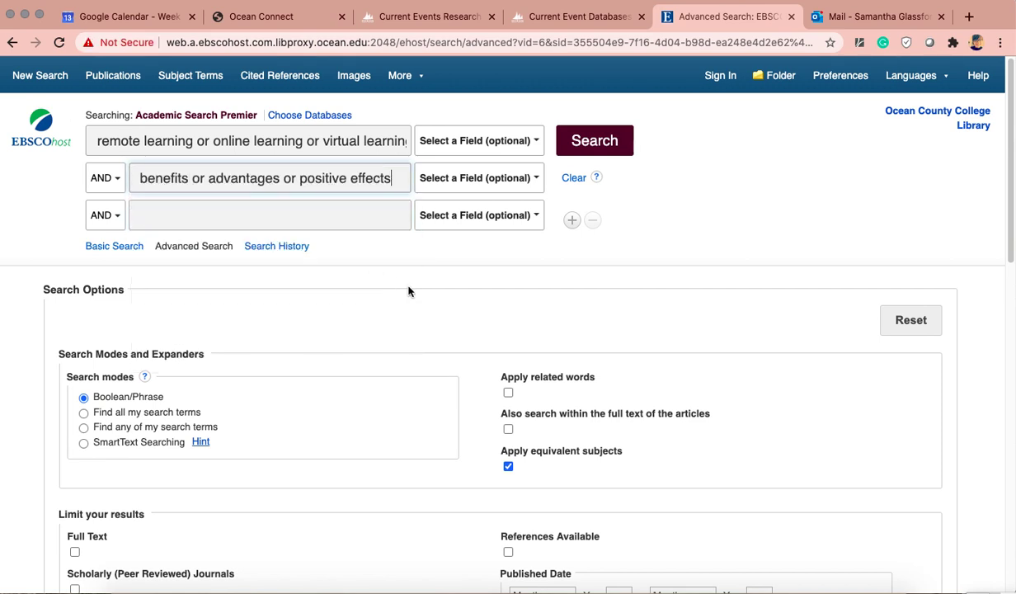
Check Full Text and run the combined advanced search.
scroll(439, 360, "down", 3)
left_click(74, 430)
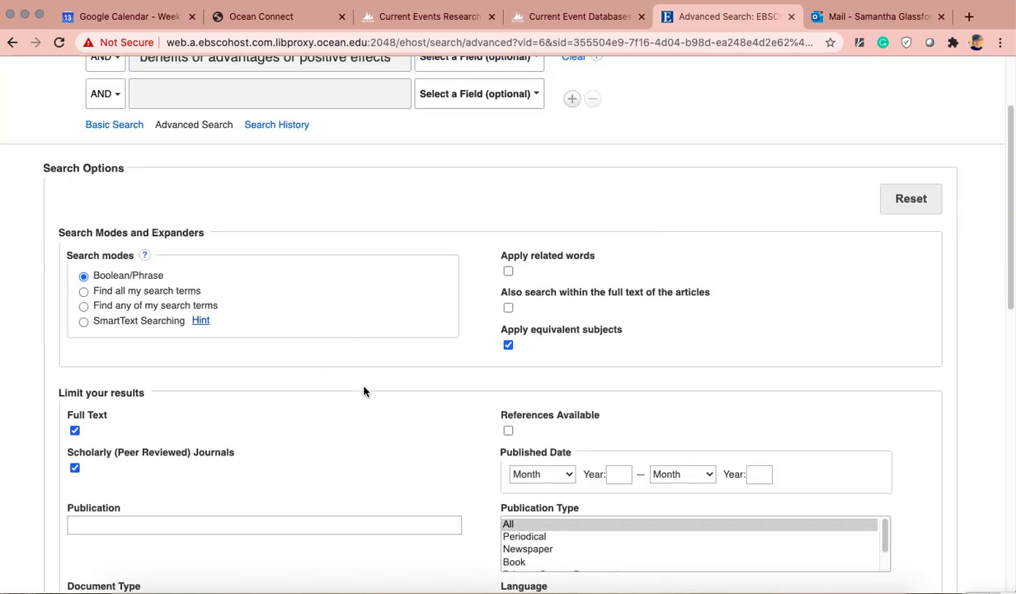
scroll(365, 359, "down", 3)
scroll(375, 369, "down", 5)
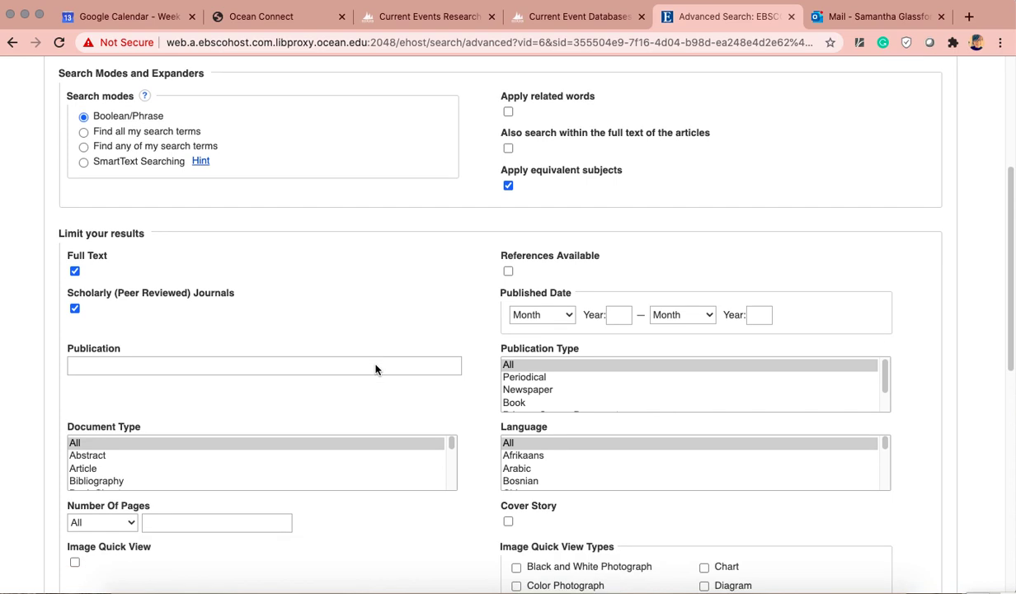
scroll(251, 302, "up", 5)
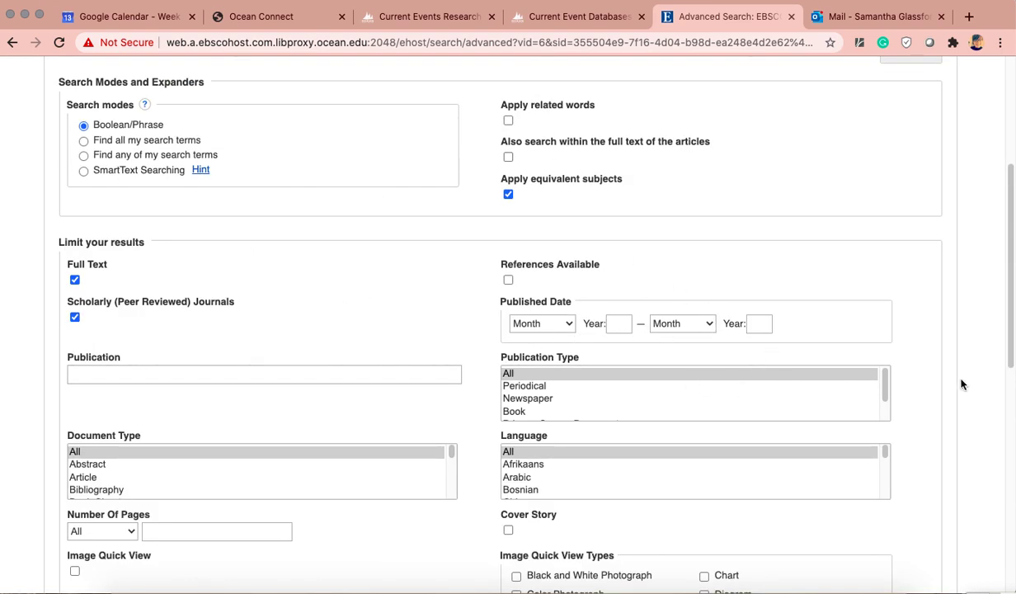
scroll(937, 376, "up", 2)
scroll(941, 371, "down", 6)
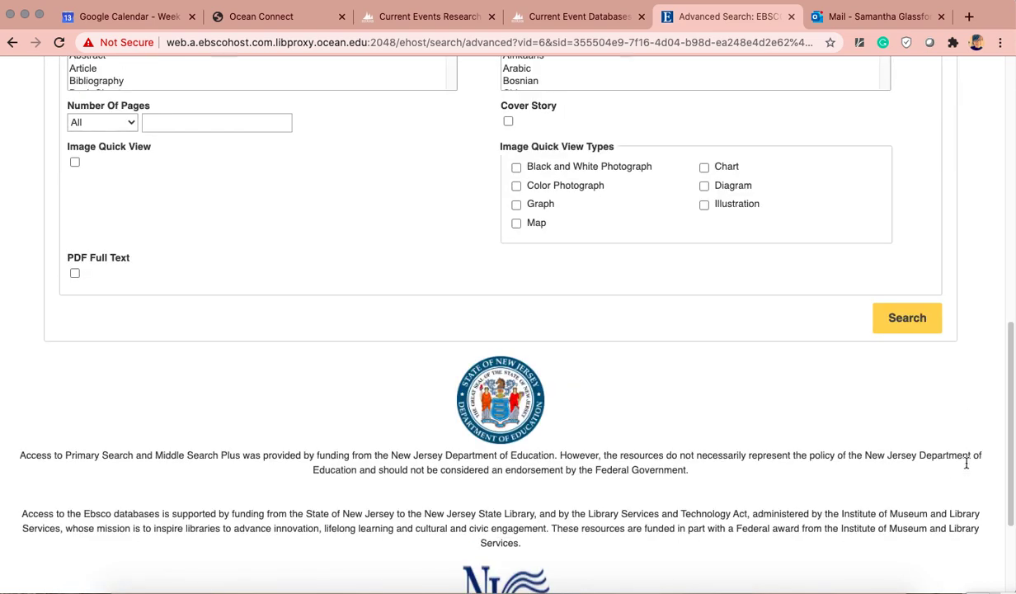
left_click(919, 329)
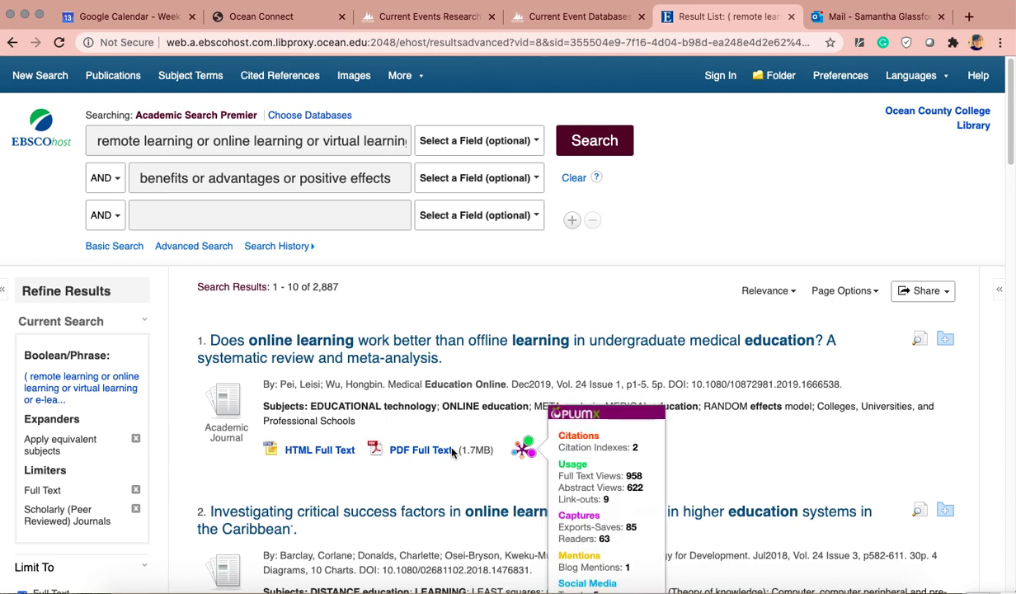
Set the Publication Date start year to 2010, narrowing results to 1,678.
scroll(523, 450, "down", 3)
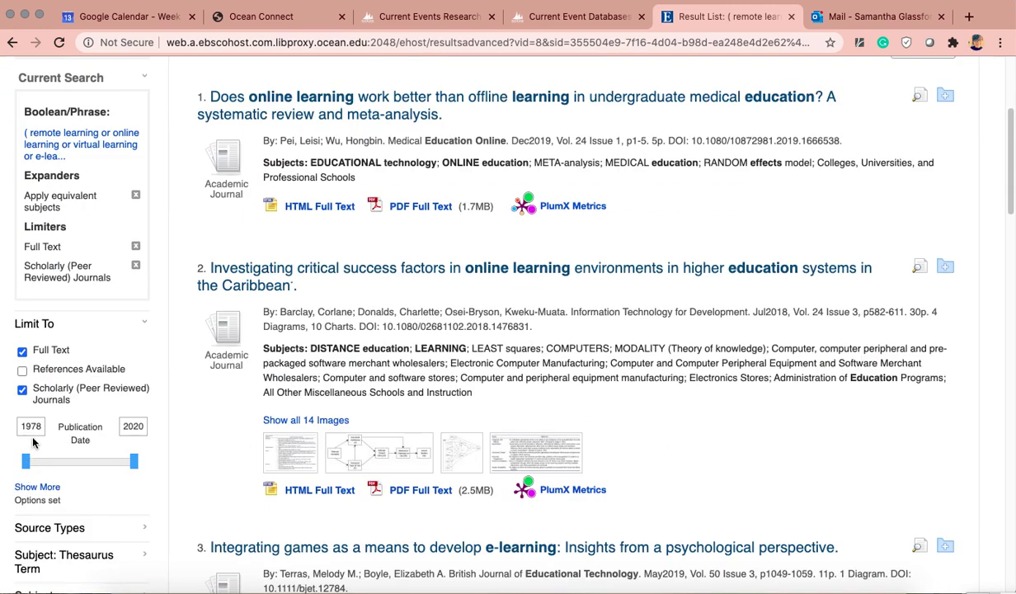
left_click_drag(26, 463, 108, 467)
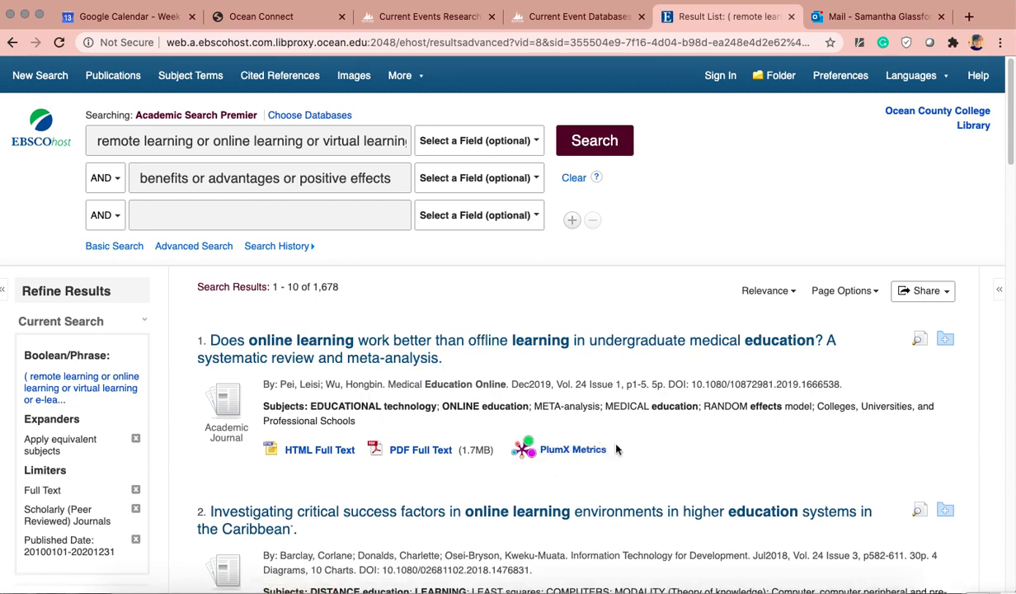
mouse_move(525, 448)
scroll(760, 360, "down", 1)
scroll(760, 361, "down", 5)
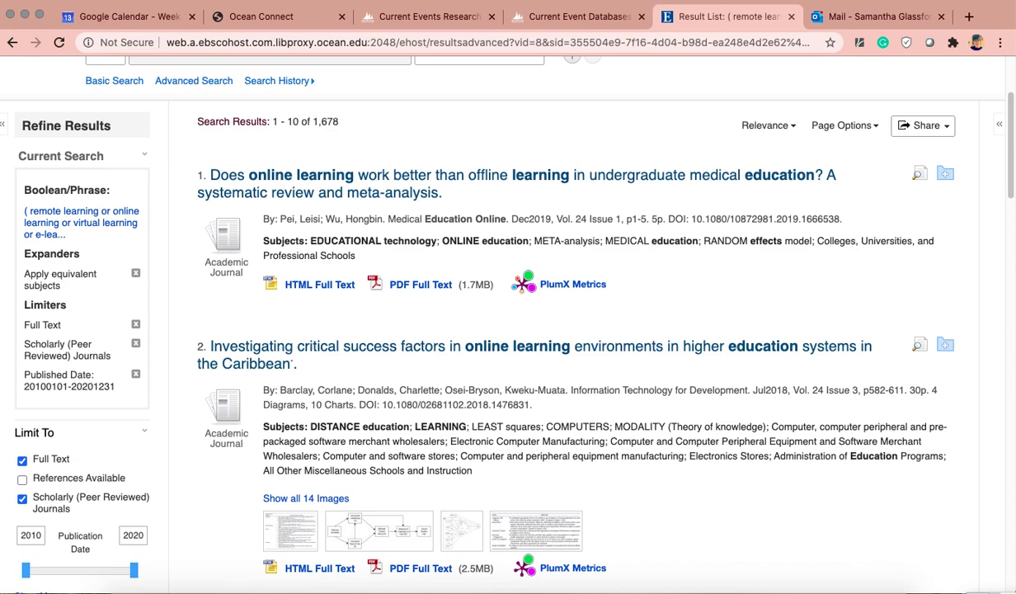
scroll(678, 447, "down", 1)
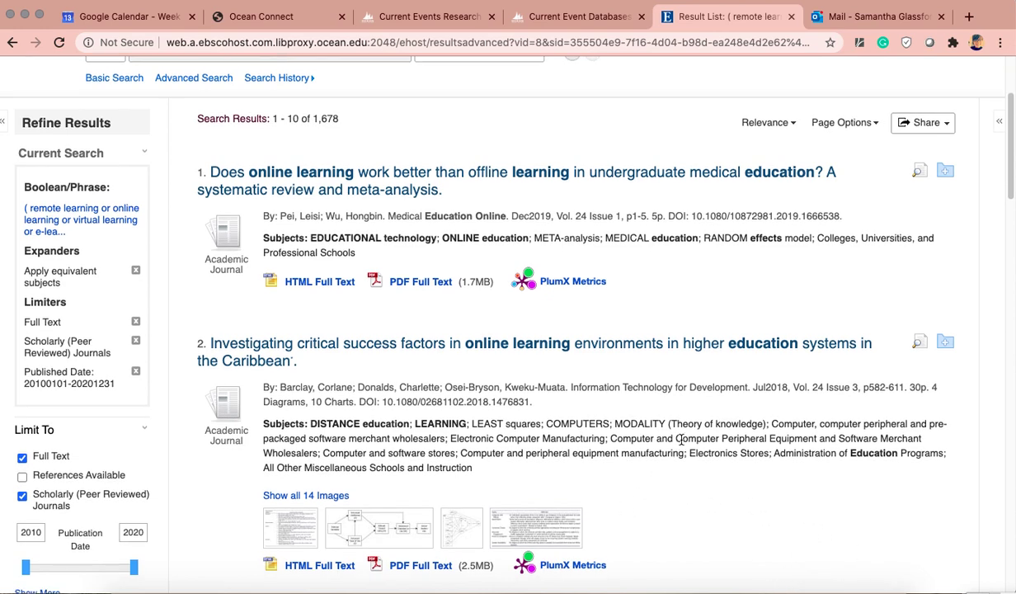
scroll(677, 438, "down", 5)
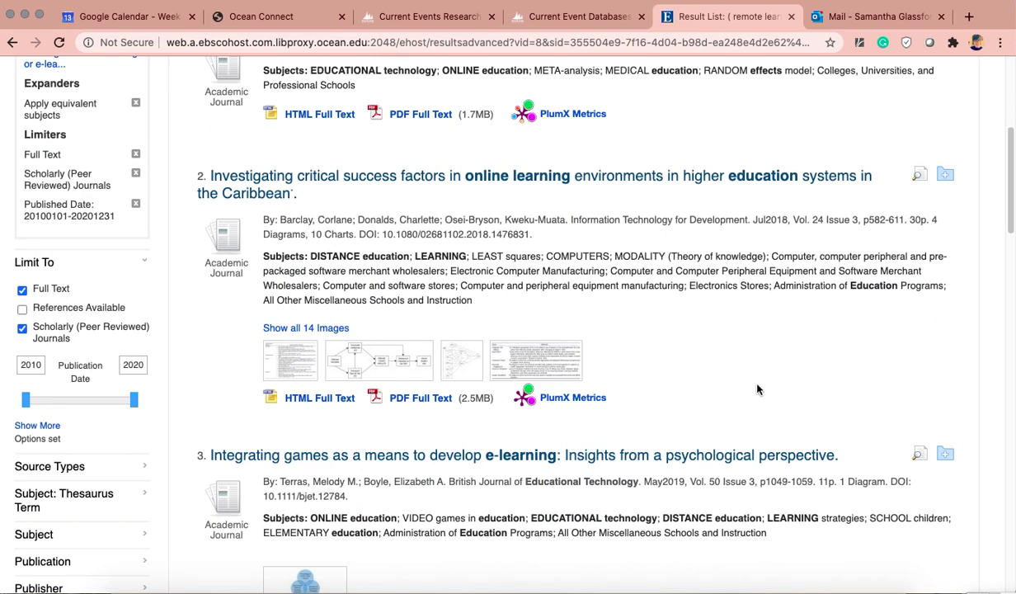
scroll(759, 390, "down", 3)
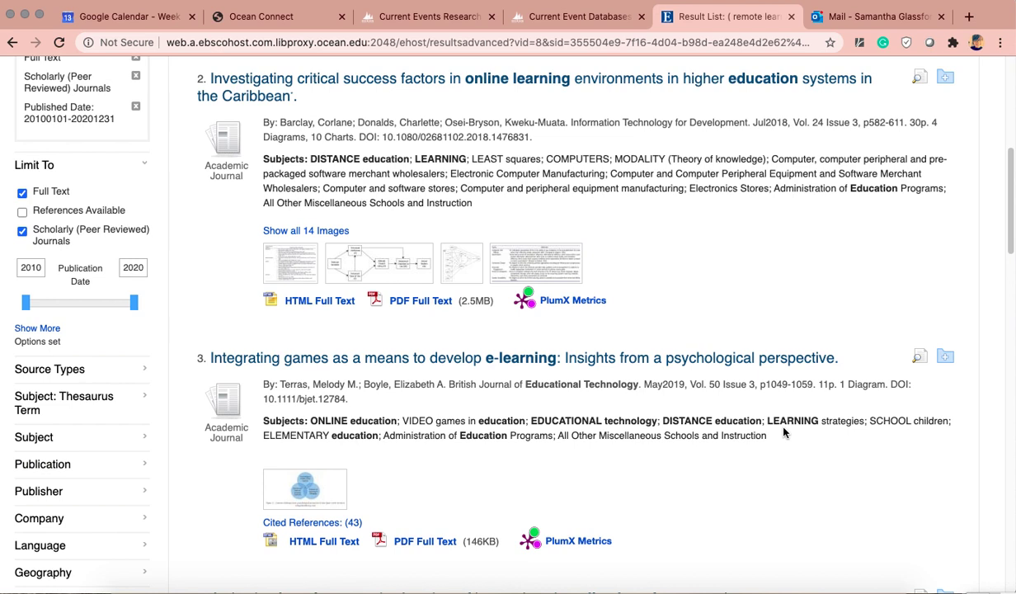
left_click(577, 361)
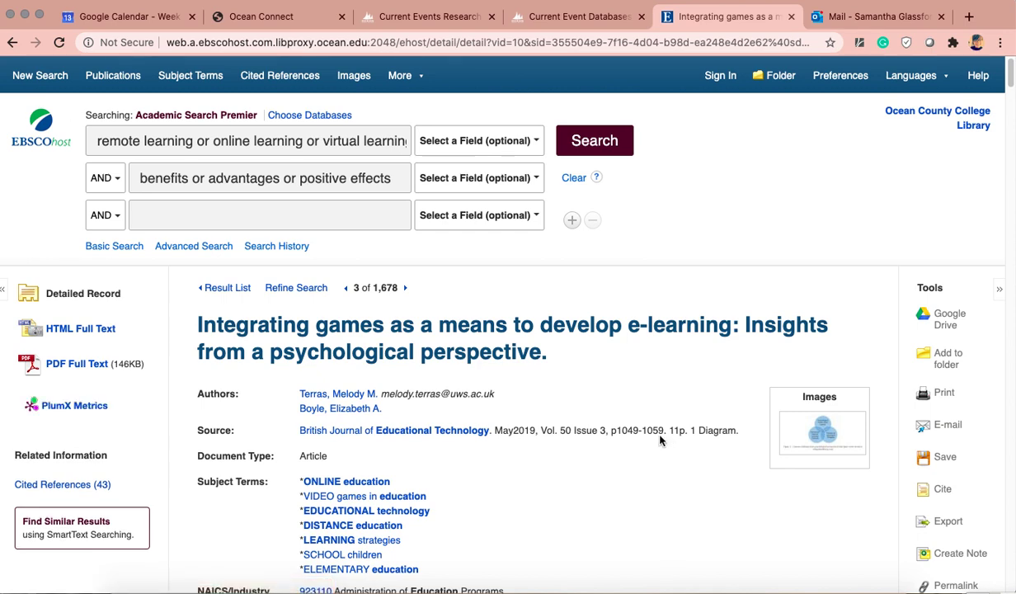
scroll(652, 434, "down", 2)
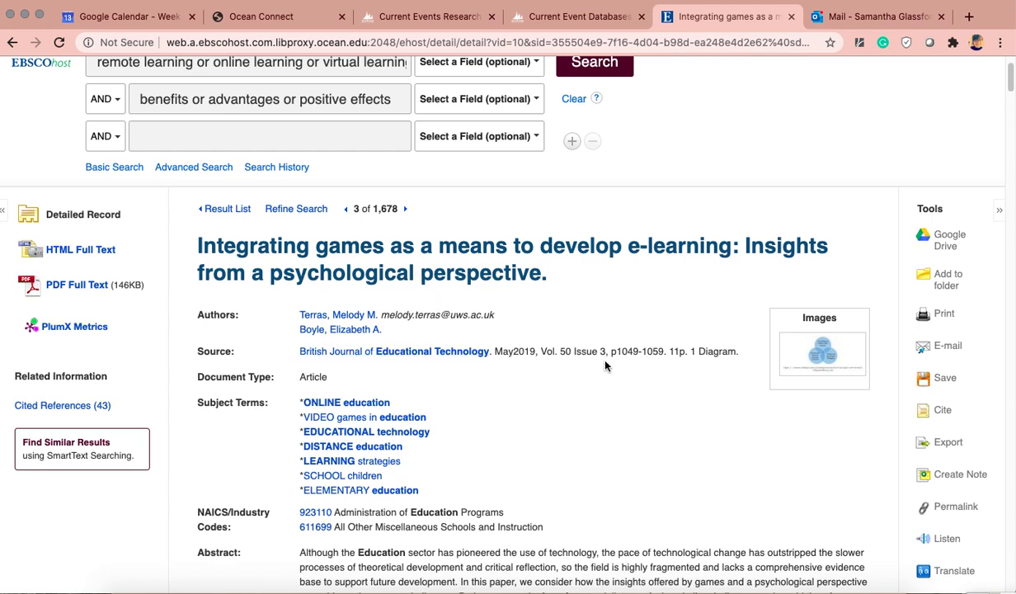
scroll(606, 366, "down", 2)
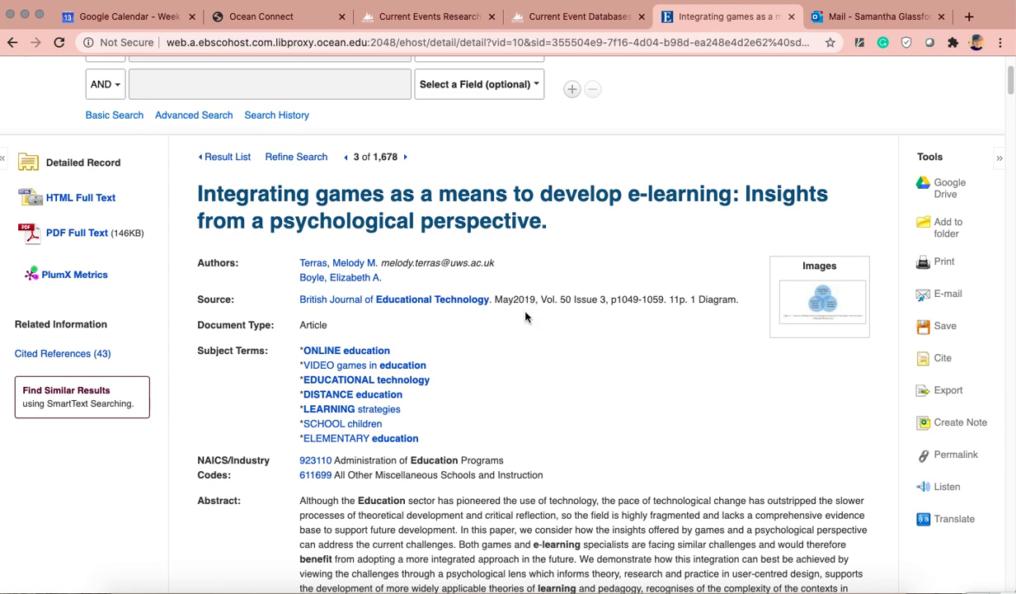
scroll(710, 333, "down", 3)
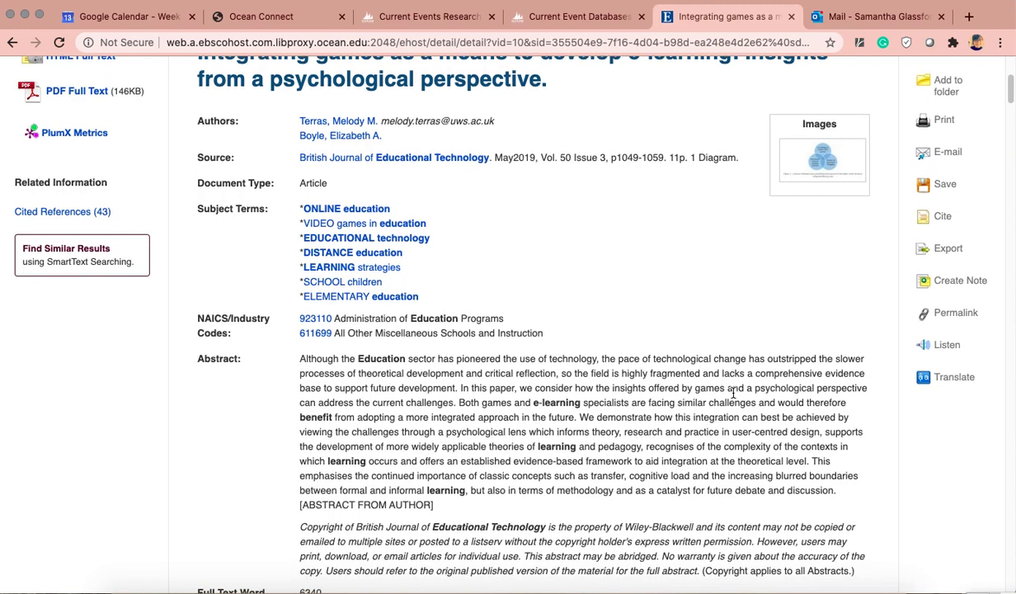
scroll(730, 405, "down", 3)
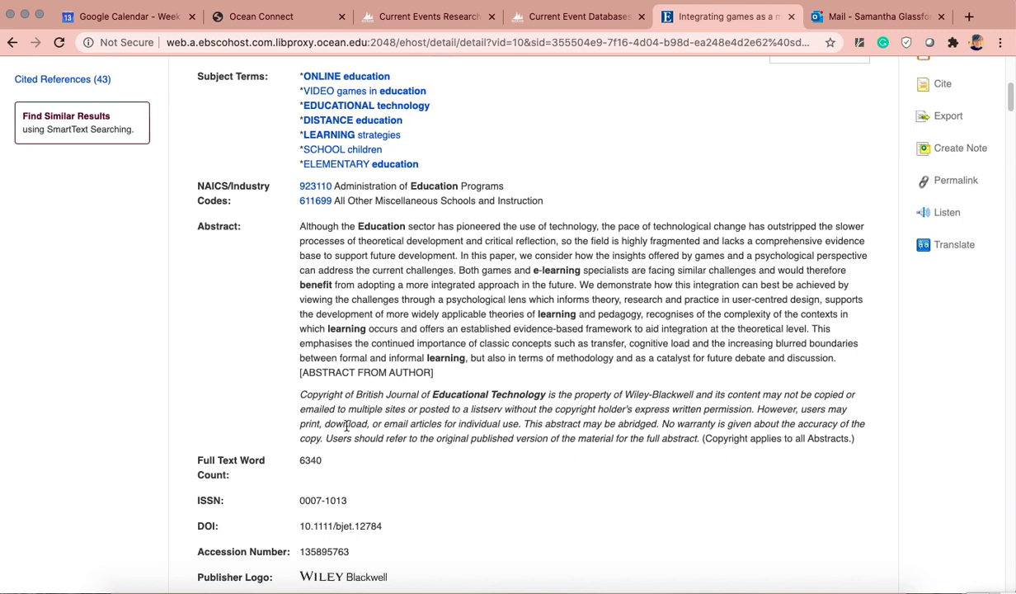
scroll(111, 161, "up", 5)
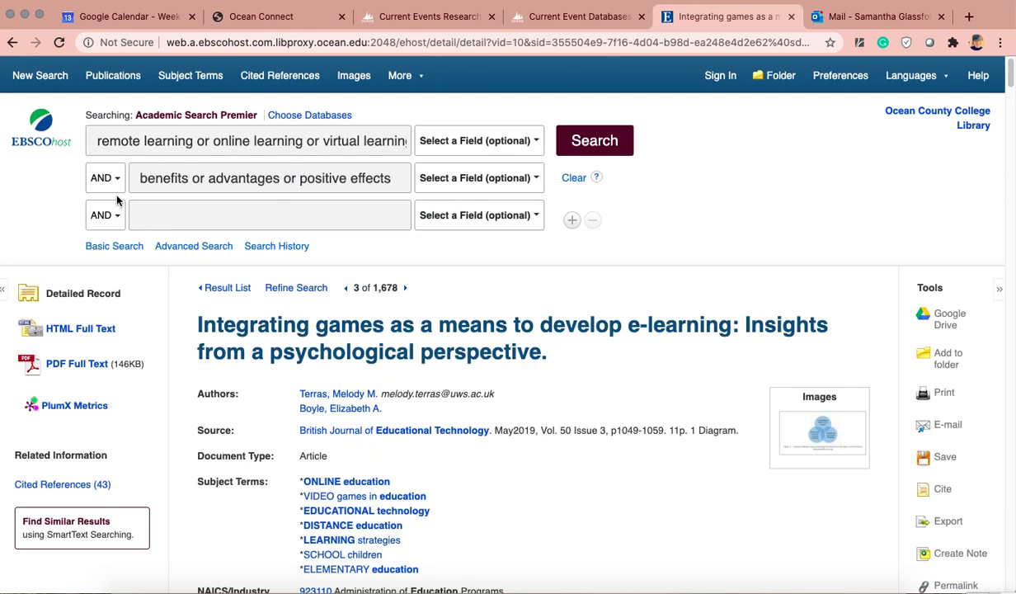
Open result 4, 'Activating learning at scale', and launch its Full Text Finder in a new tab.
left_click(228, 288)
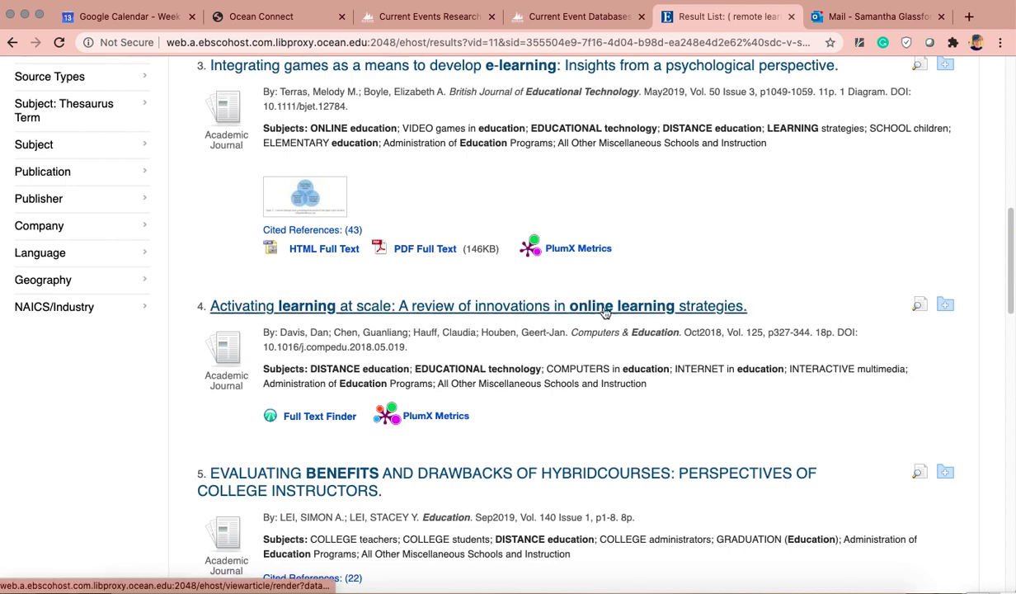
left_click(560, 315)
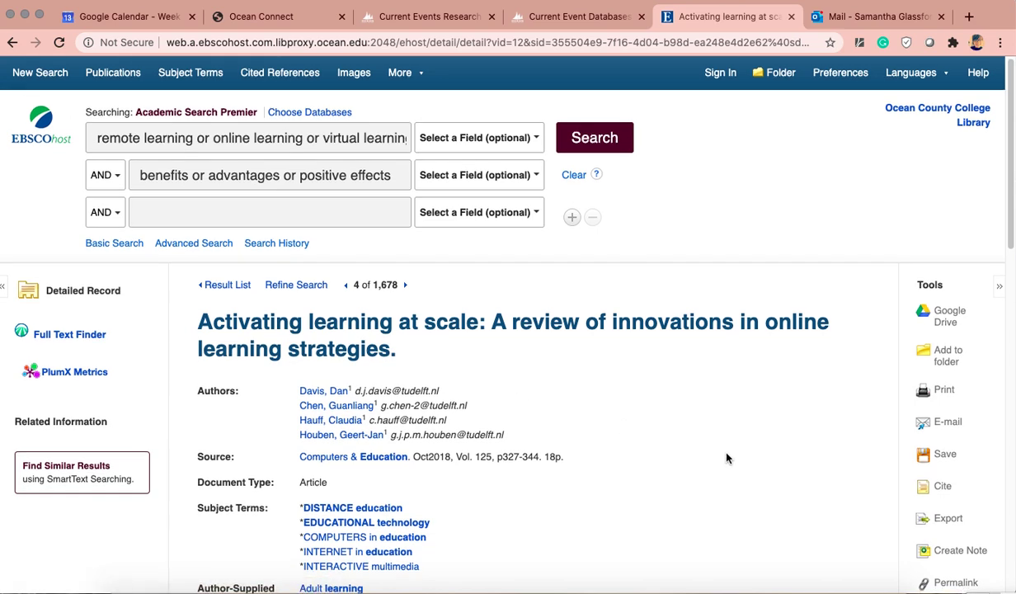
scroll(719, 459, "down", 5)
scroll(747, 460, "down", 3)
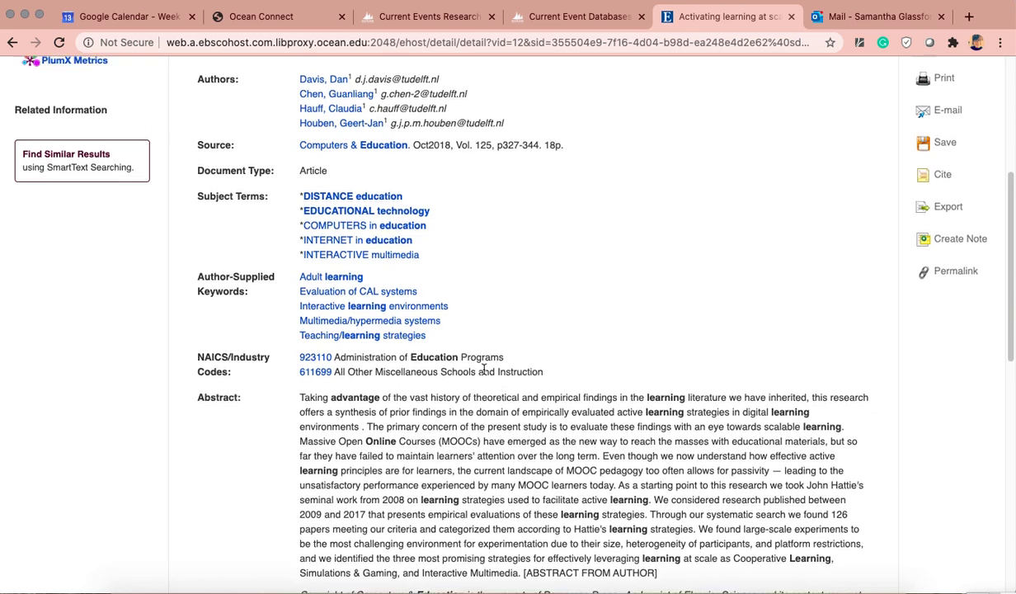
scroll(495, 370, "up", 5)
scroll(590, 366, "up", 1)
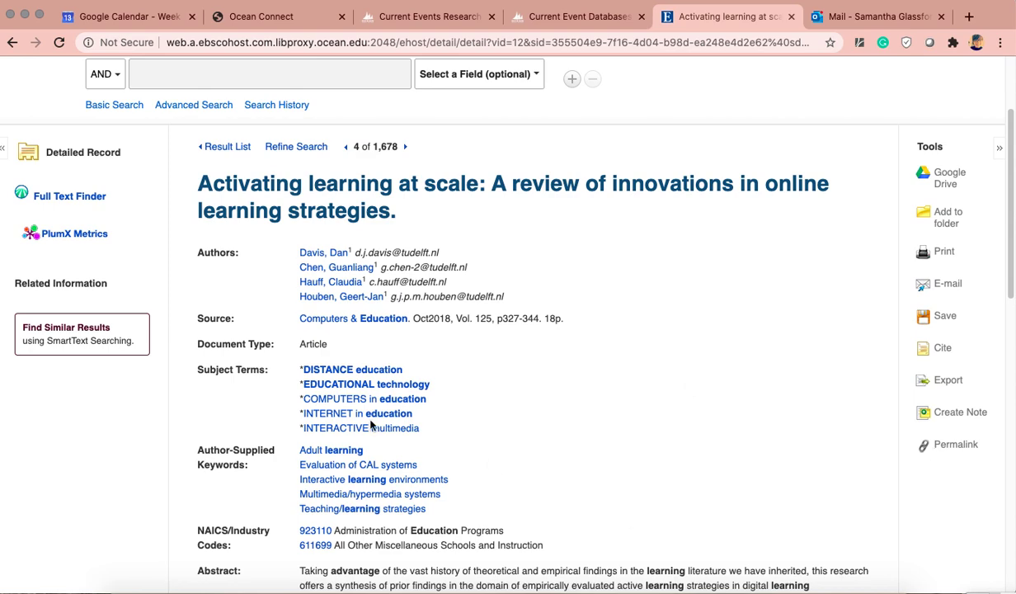
right_click(57, 202)
left_click(108, 199)
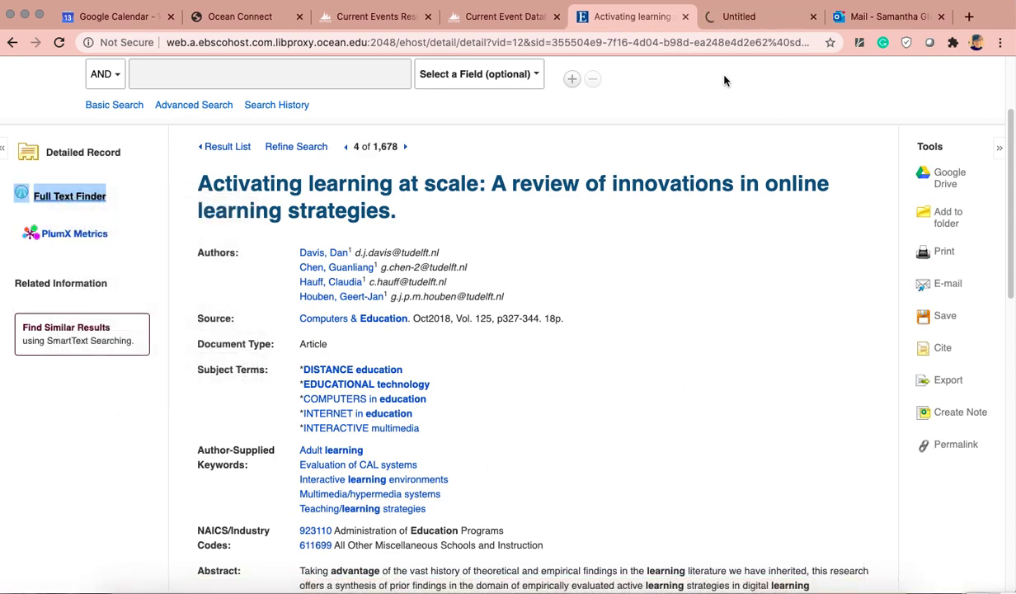
Check the journal's library holdings, close those tabs, and return to Current Events Research.
left_click(731, 14)
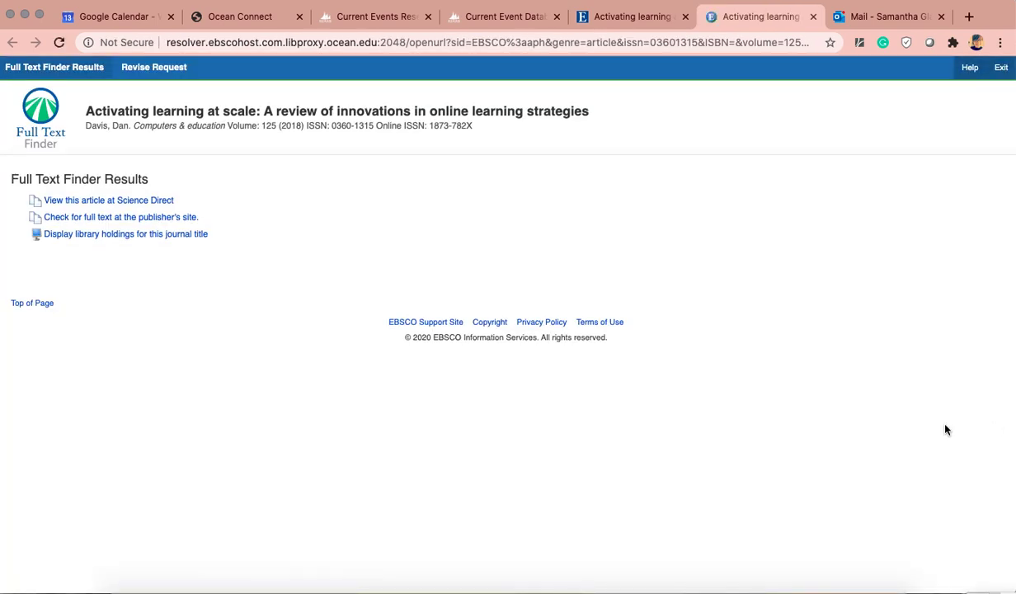
left_click(137, 235)
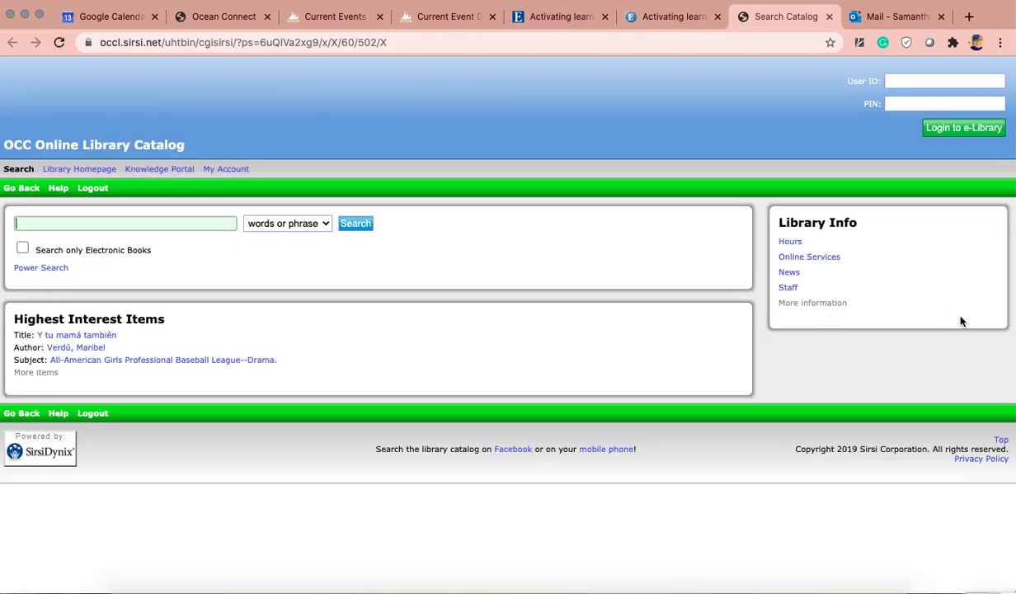
left_click(828, 16)
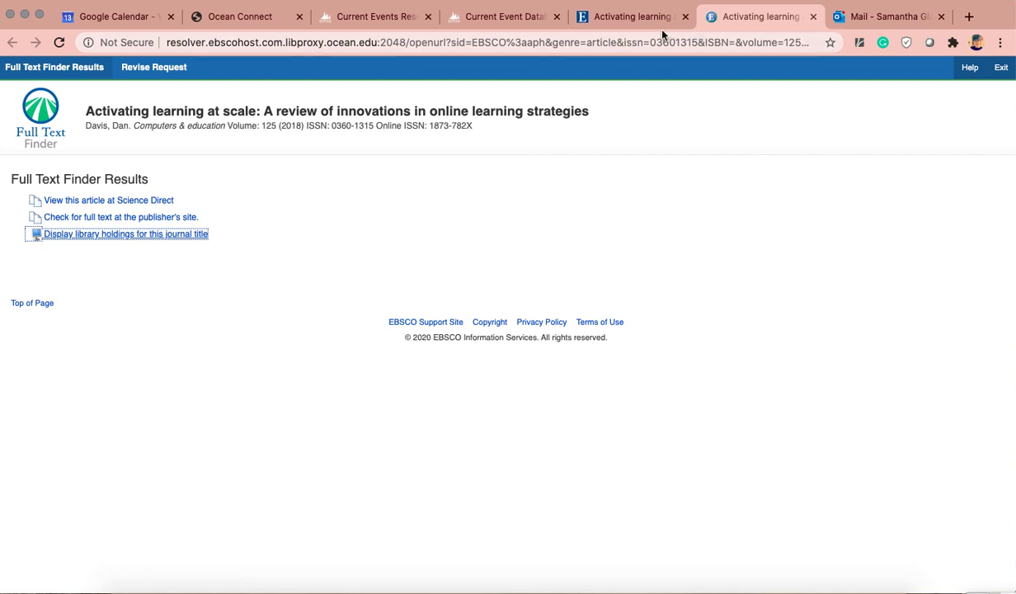
left_click(813, 16)
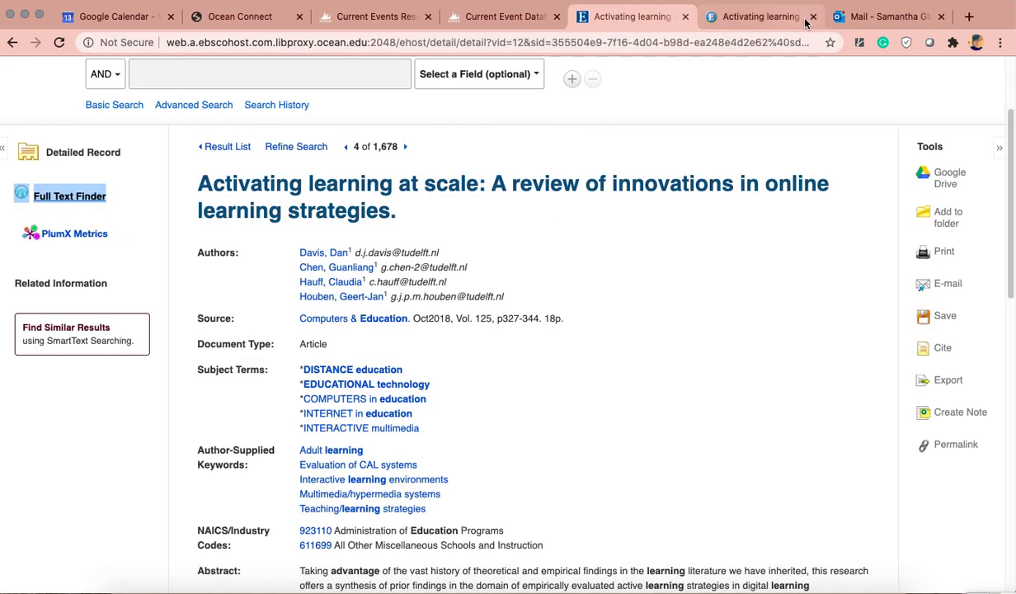
left_click(714, 249)
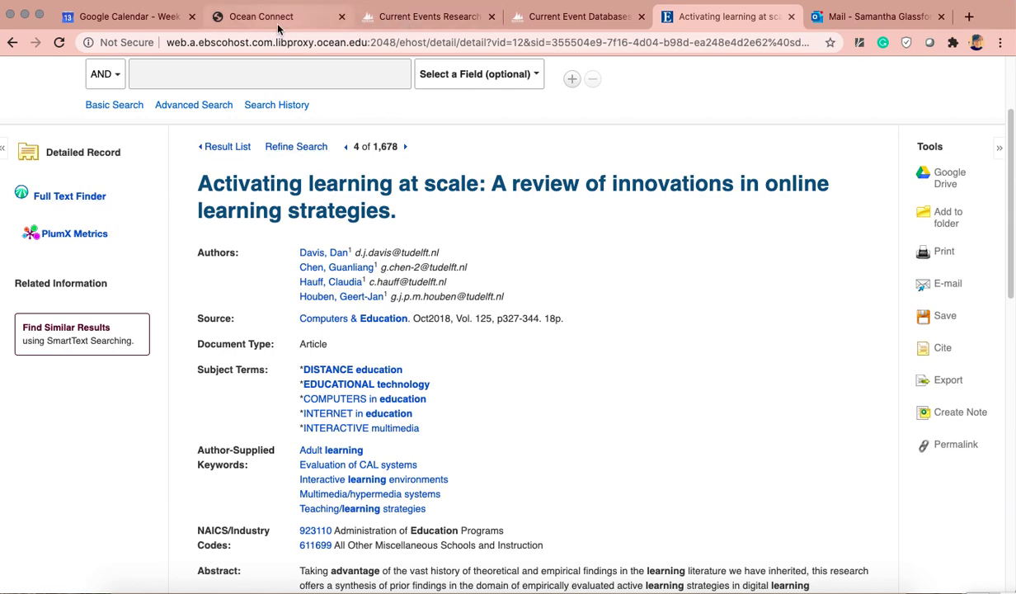
left_click(417, 17)
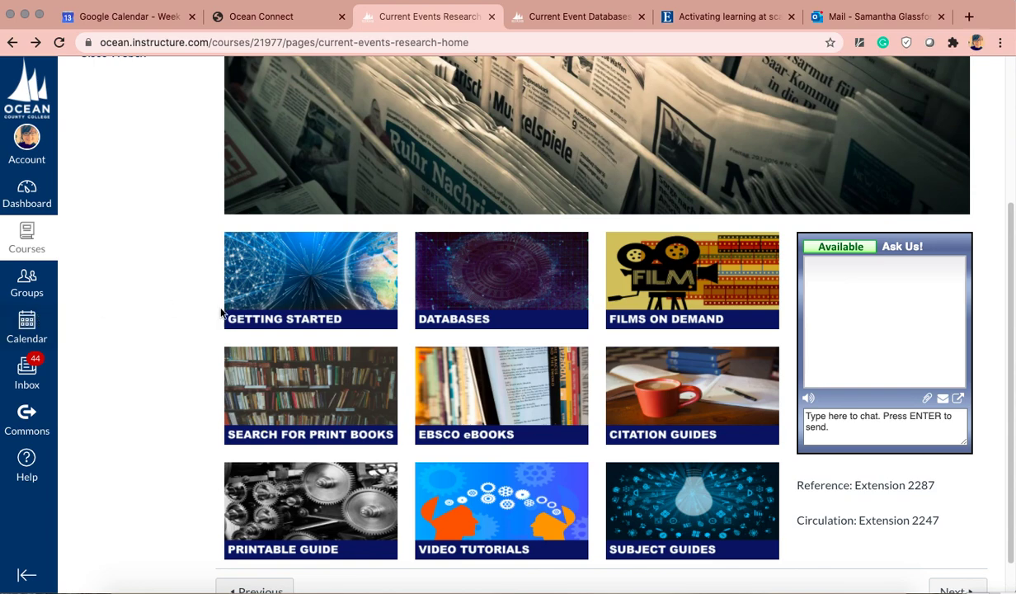
Return to the LRIL-01 Library Resources course home and open Interlibrary Loan under Library Services.
scroll(183, 292, "up", 3)
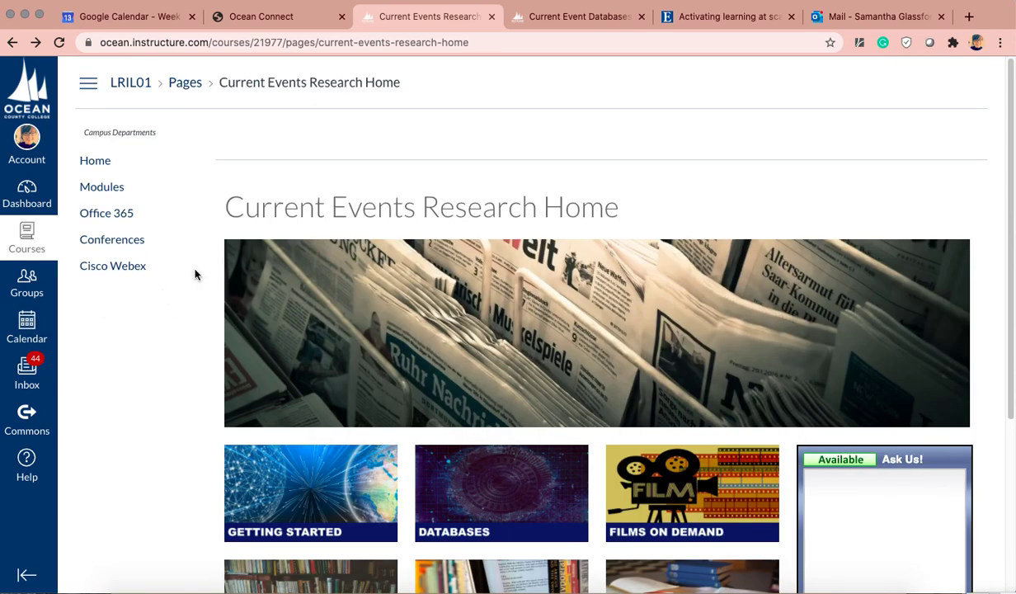
left_click(105, 162)
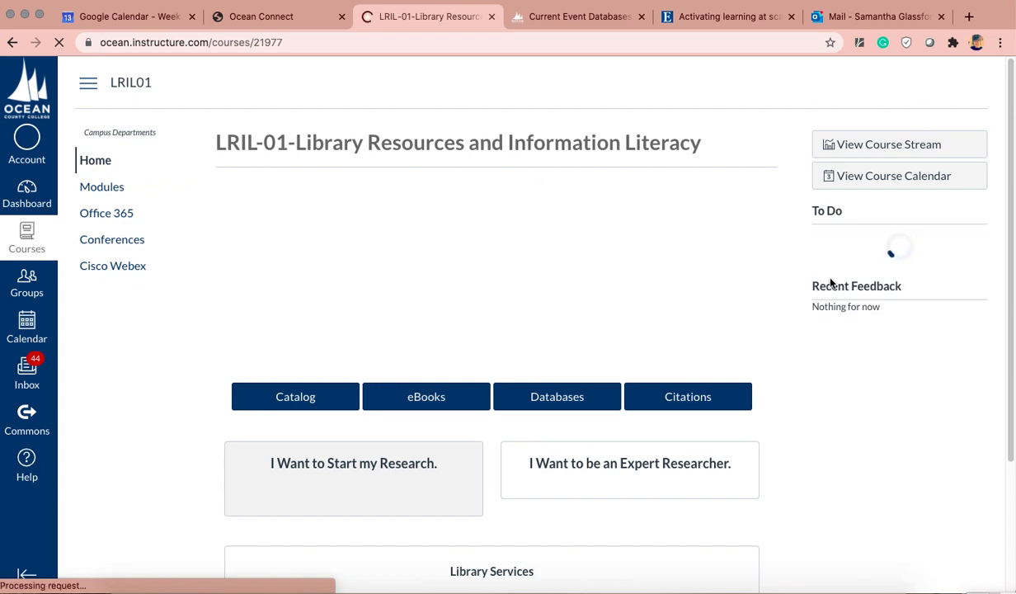
scroll(780, 372, "down", 3)
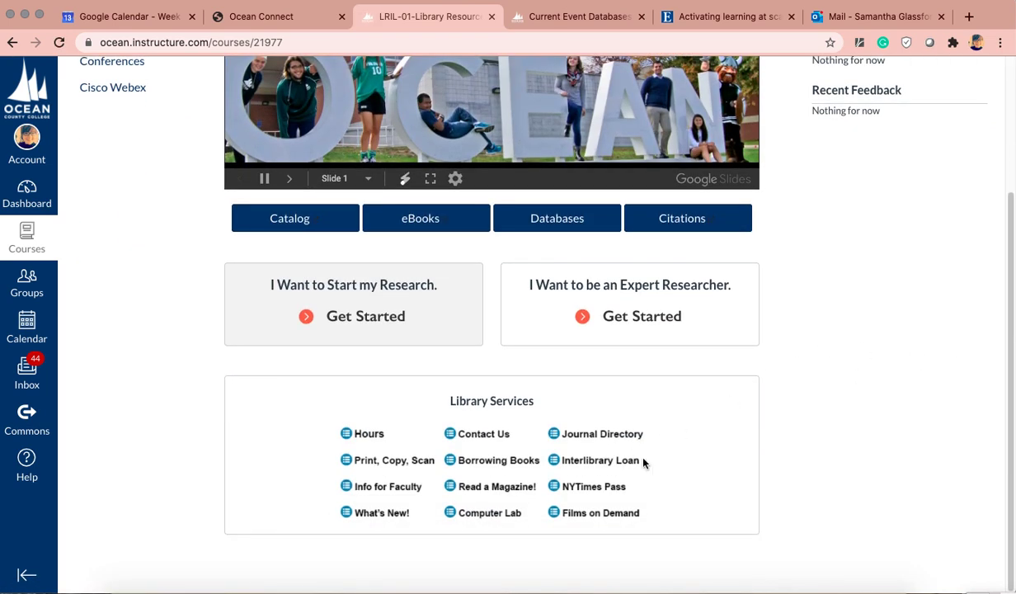
left_click(595, 460)
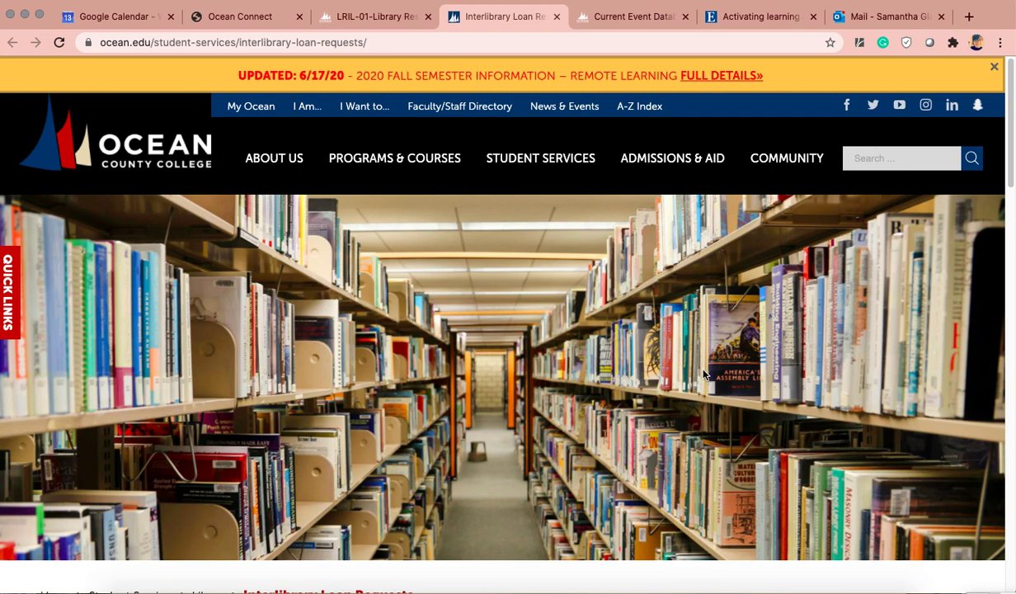
Expand the Books and Articles loan guidelines, then open the Request an Article photocopy form.
scroll(706, 355, "down", 3)
scroll(665, 356, "down", 5)
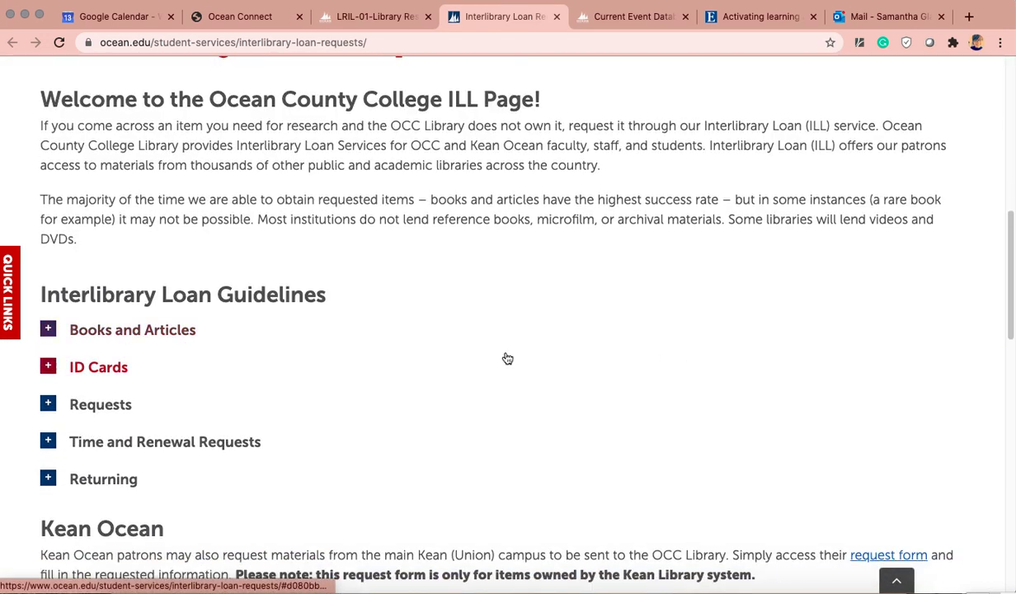
left_click(141, 337)
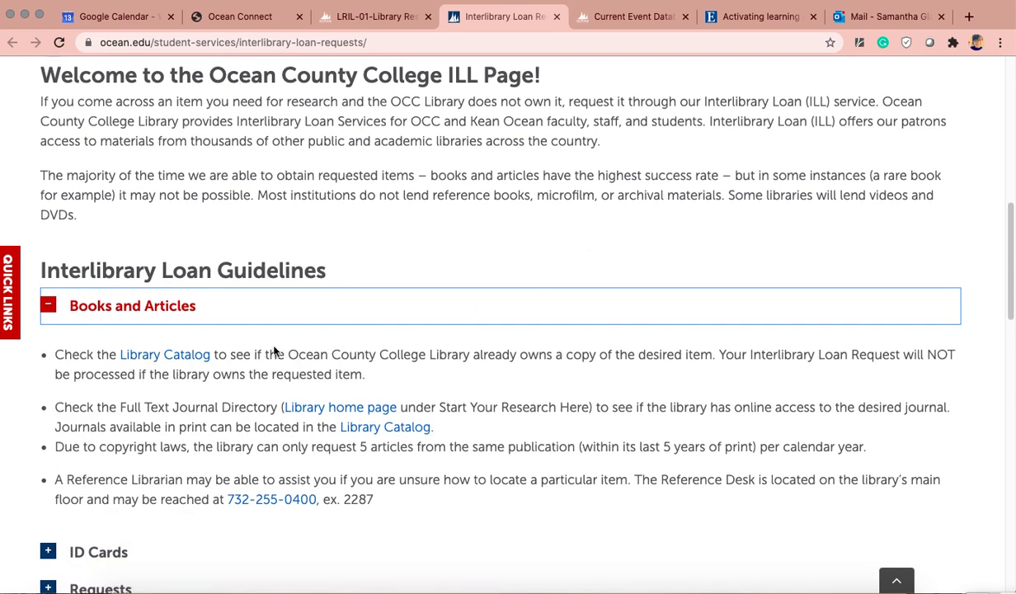
scroll(645, 403, "down", 3)
scroll(644, 402, "down", 8)
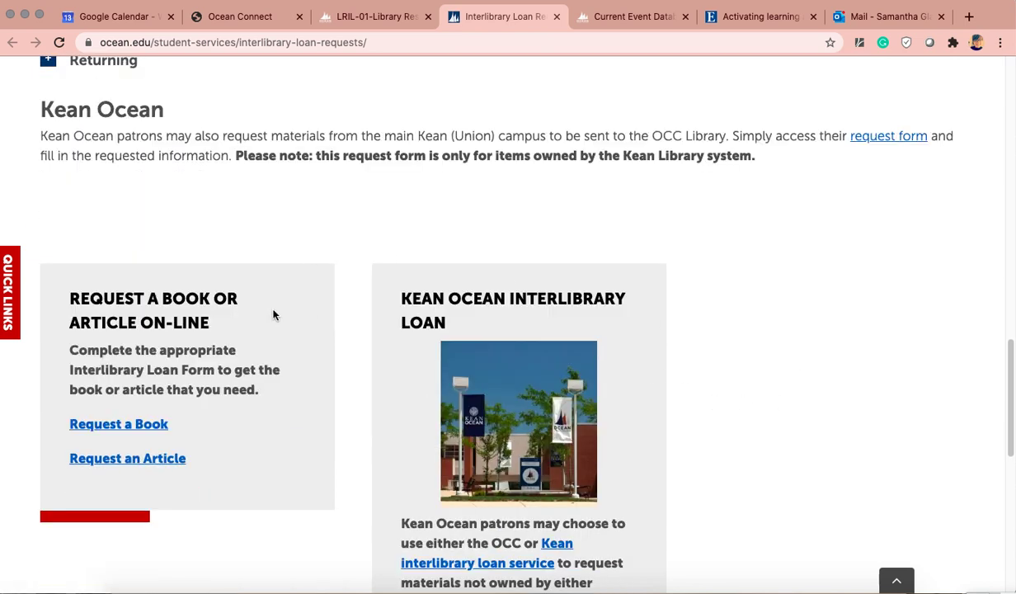
left_click(128, 456)
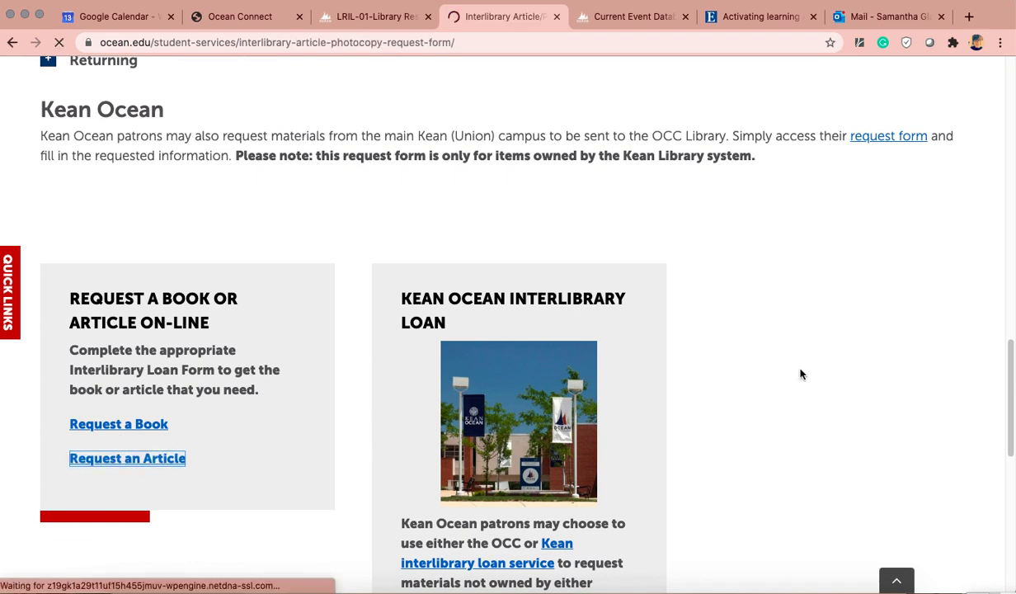
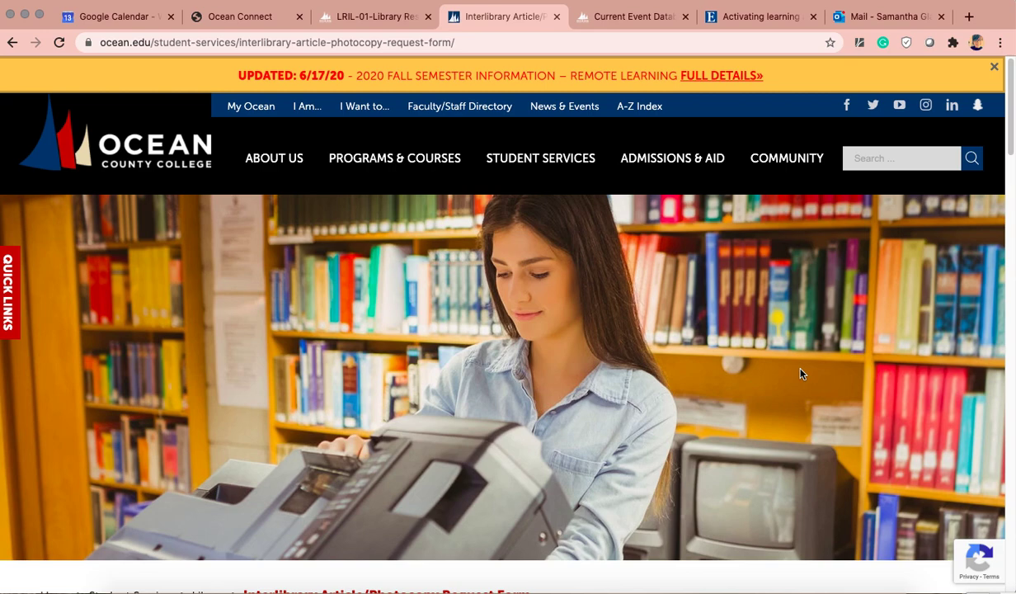
Copy the journal name Computers & Education from the EBSCO record into the form's Periodical Title.
scroll(656, 313, "down", 8)
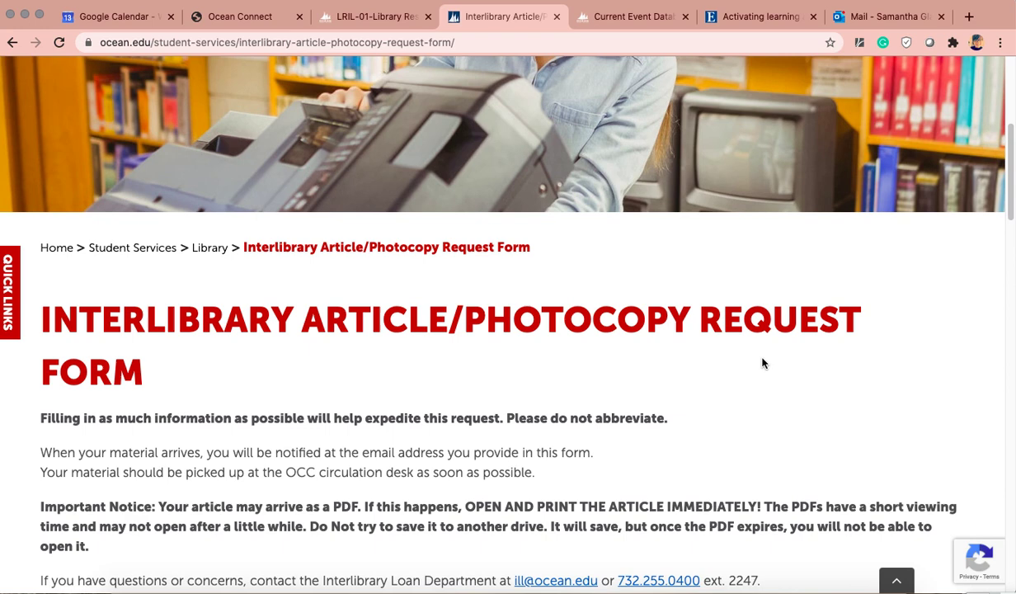
scroll(762, 363, "down", 3)
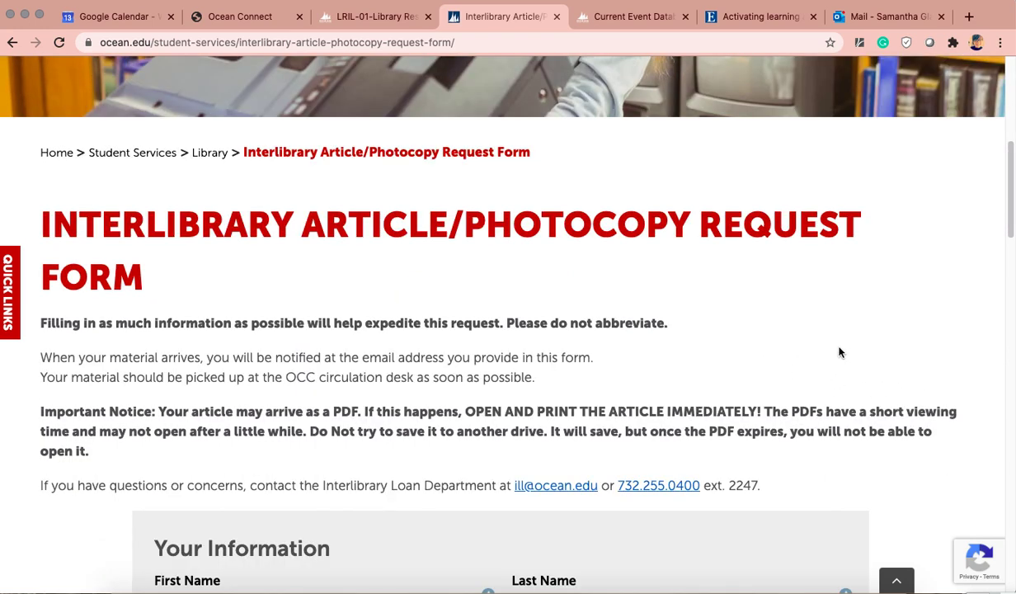
scroll(850, 371, "down", 3)
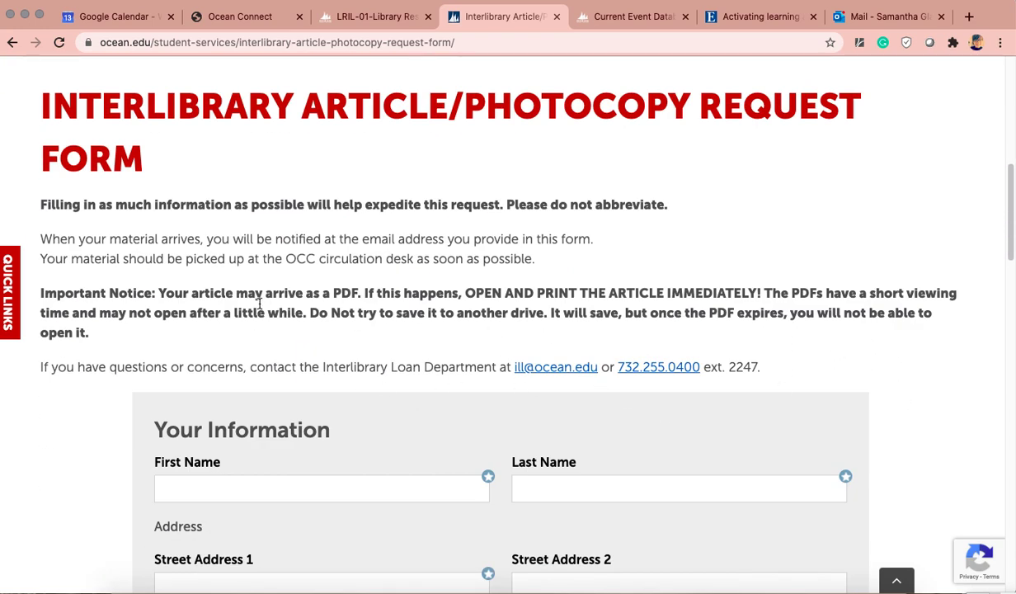
scroll(297, 347, "down", 3)
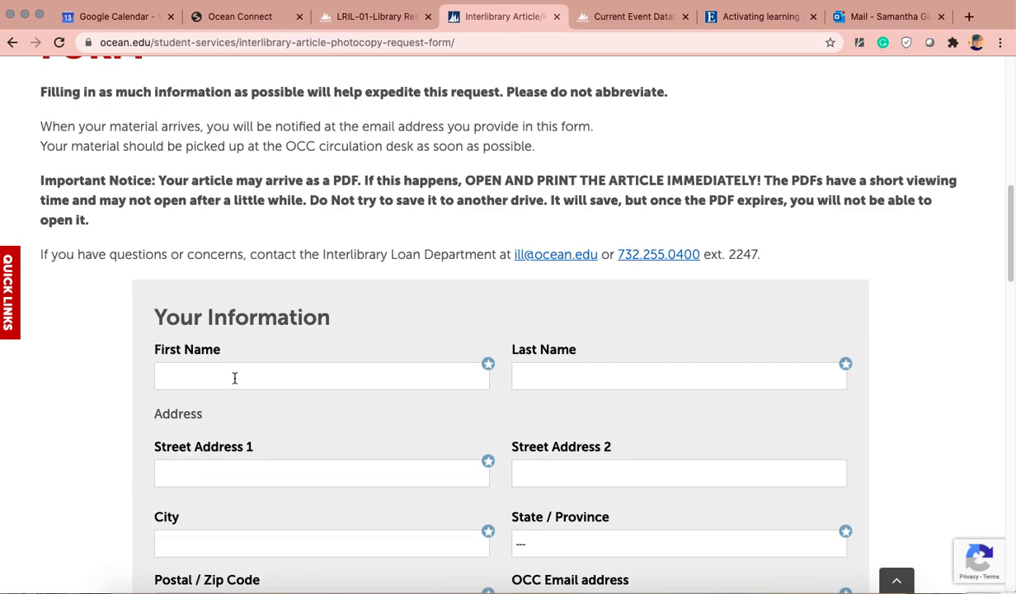
scroll(701, 479, "down", 3)
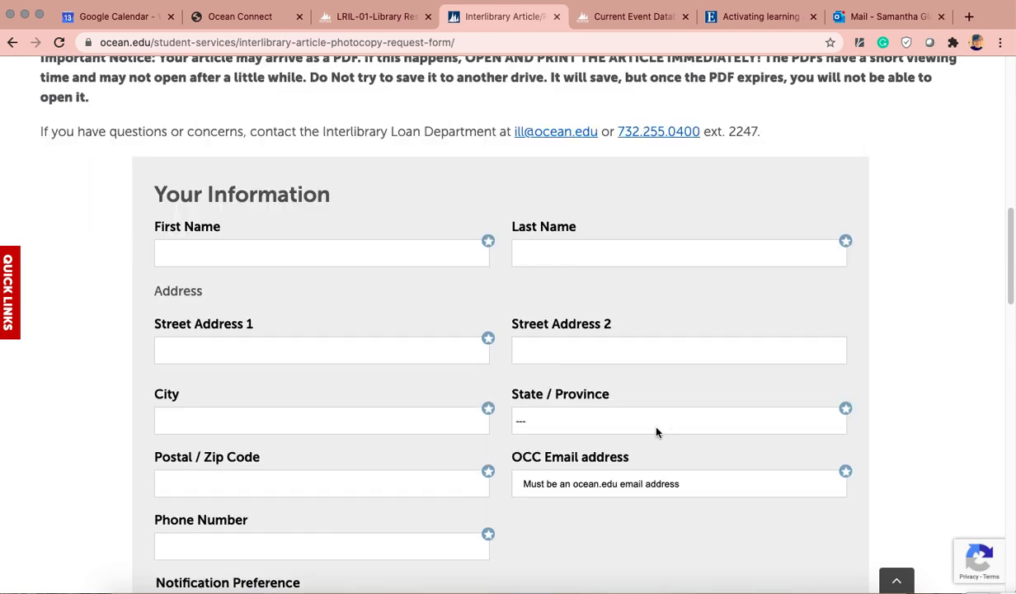
scroll(656, 432, "down", 3)
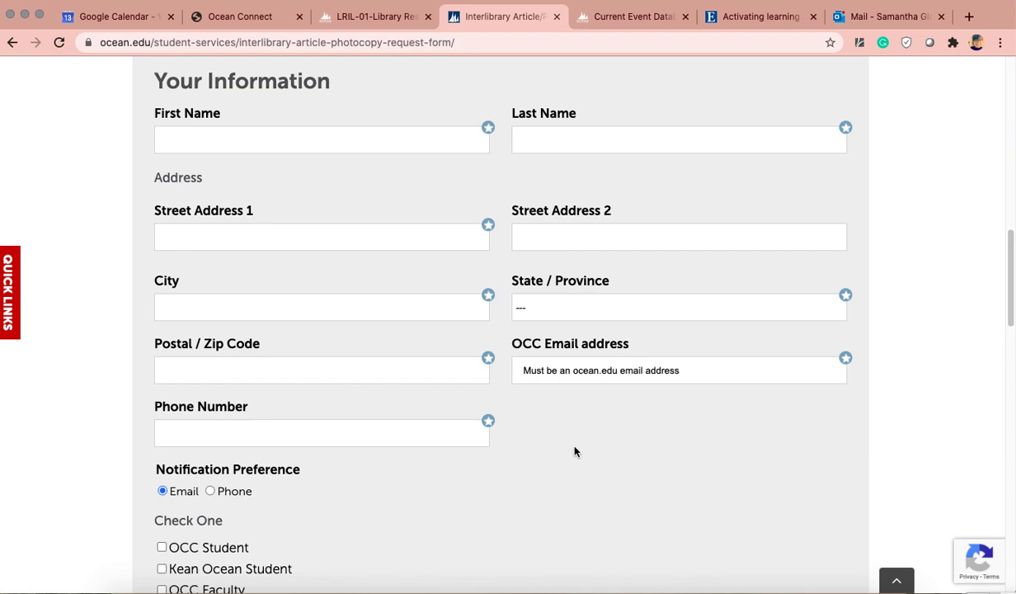
scroll(657, 485, "down", 4)
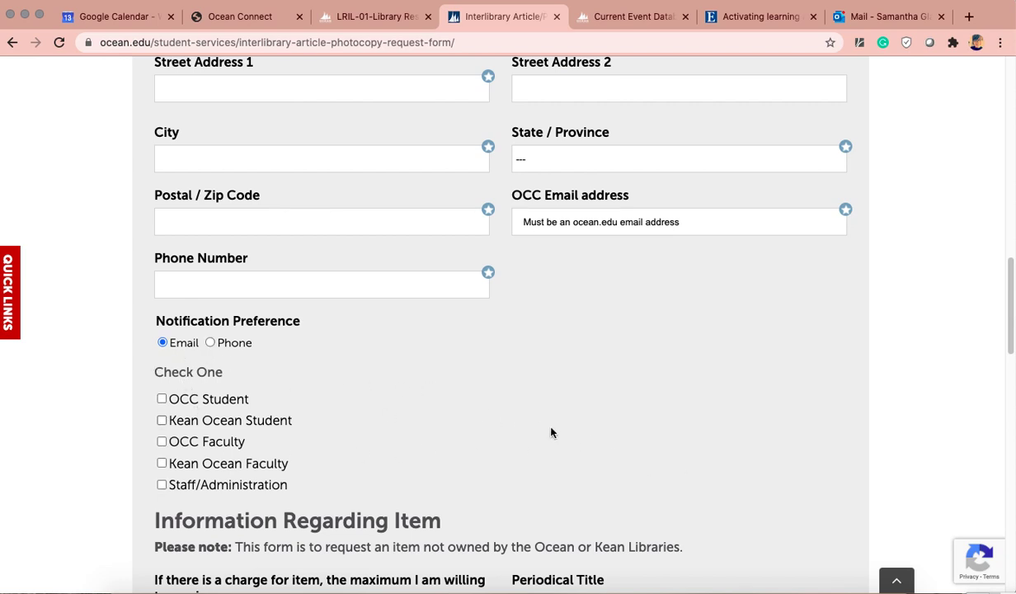
scroll(583, 438, "down", 1)
scroll(590, 443, "down", 5)
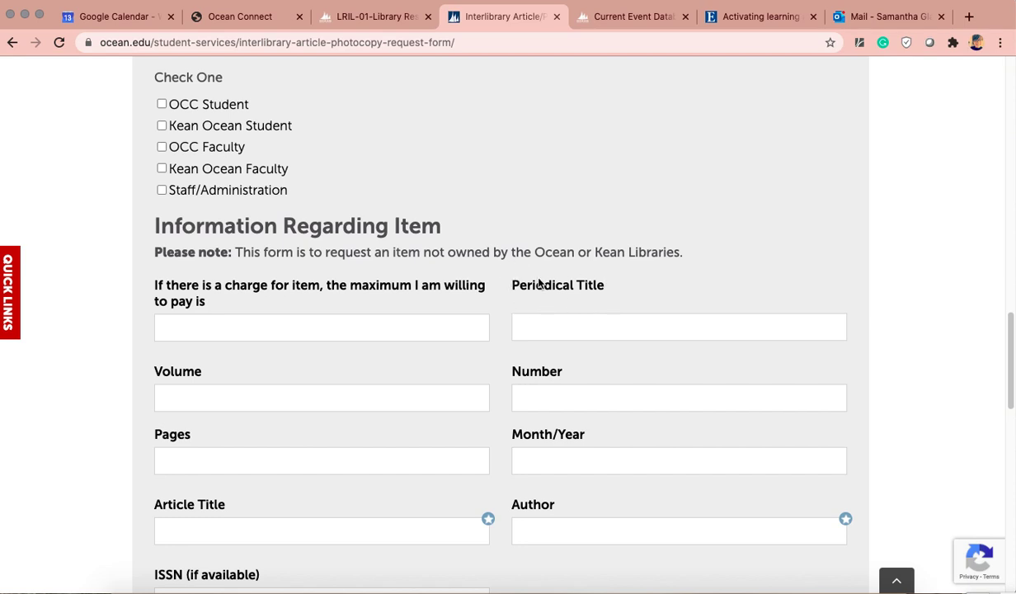
left_click(710, 18)
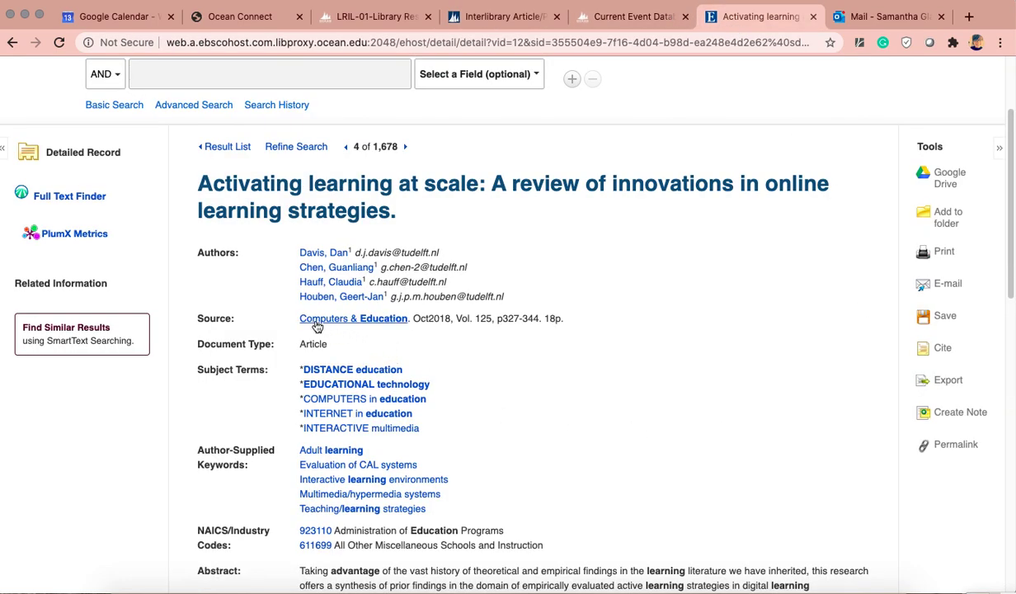
left_click_drag(295, 319, 410, 319)
key("super+c")
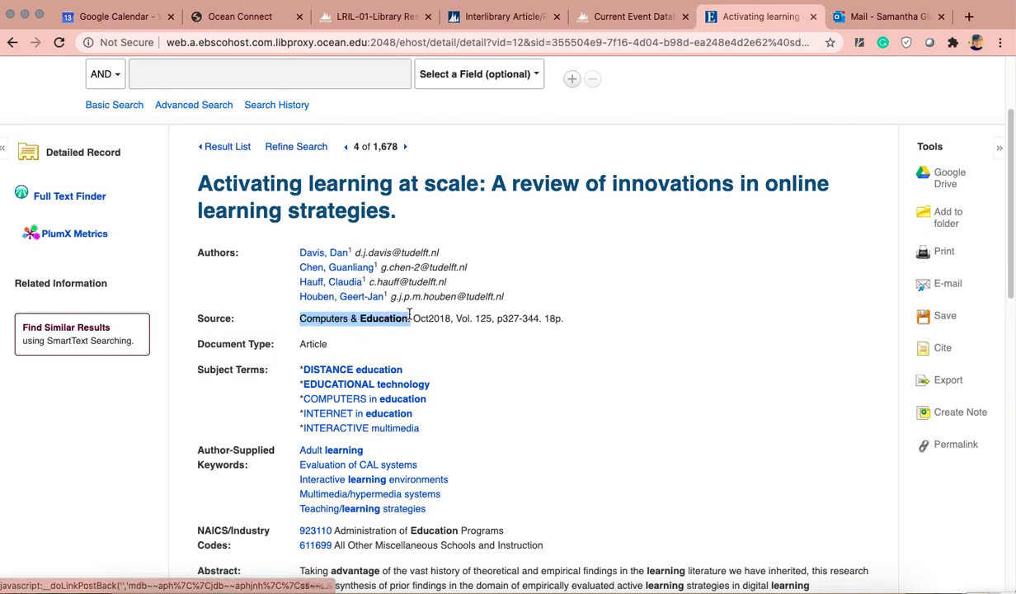
left_click(507, 15)
left_click(596, 324)
key("super+v")
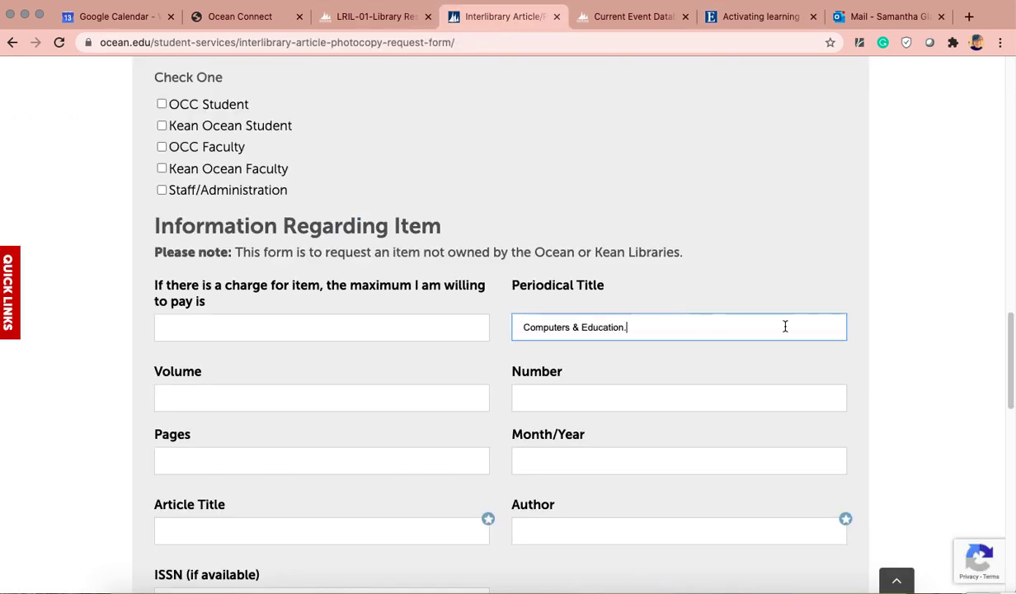
left_click(394, 401)
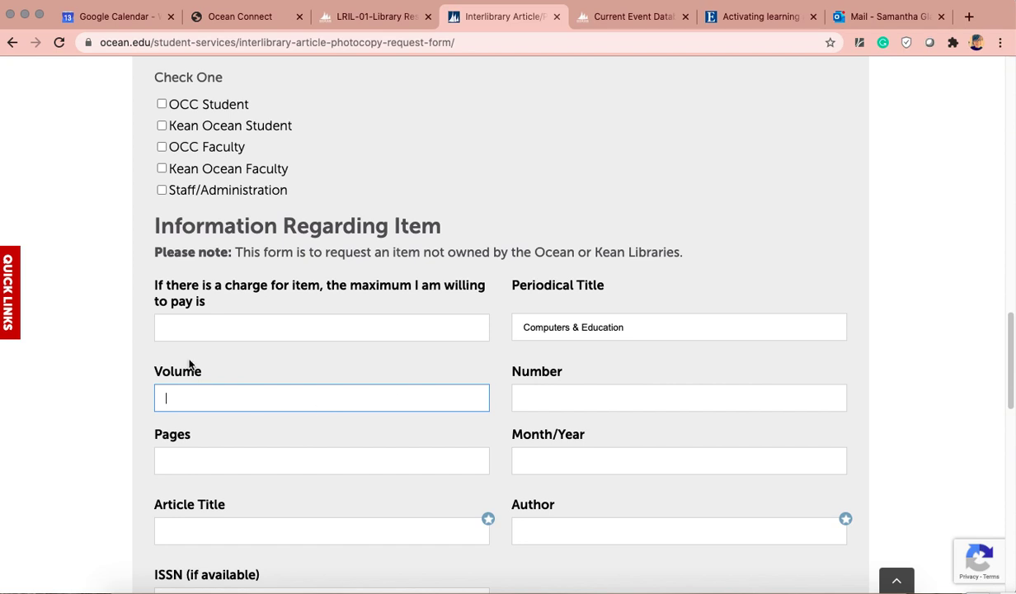
Enter volume 125 in the request form's Volume field.
left_click(711, 16)
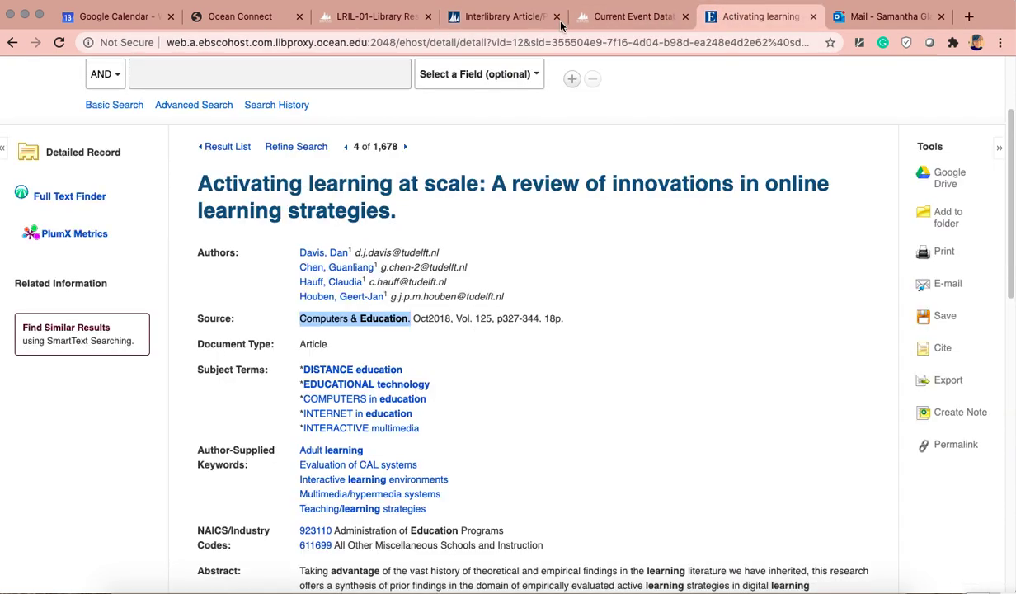
left_click(589, 18)
left_click(388, 18)
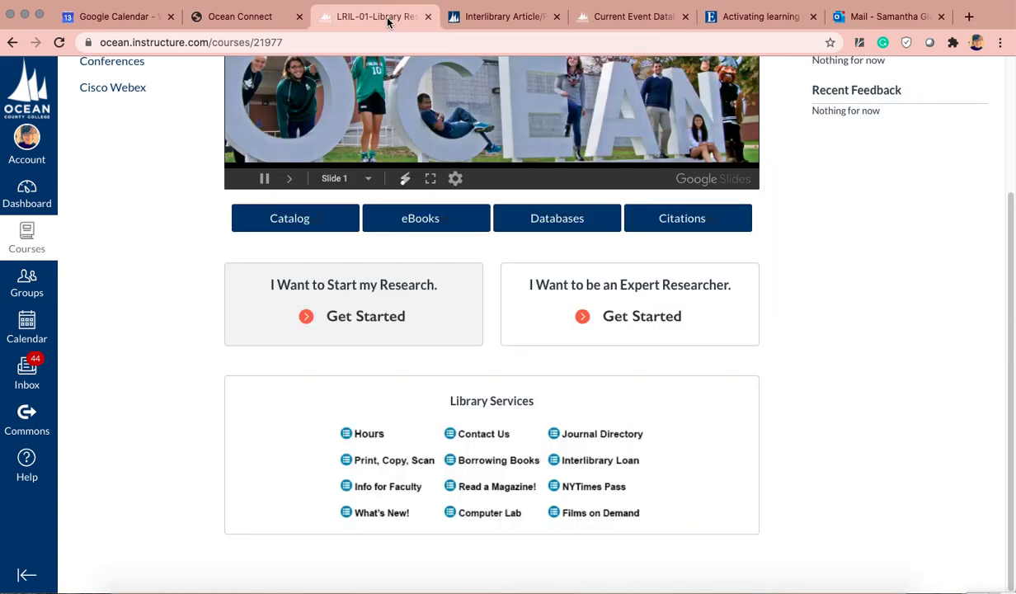
left_click(458, 18)
type("125")
left_click(539, 395)
Copy the page range 327-344 into Pages and enter Oct 2018 as Month/Year.
left_click(747, 16)
left_click(607, 352)
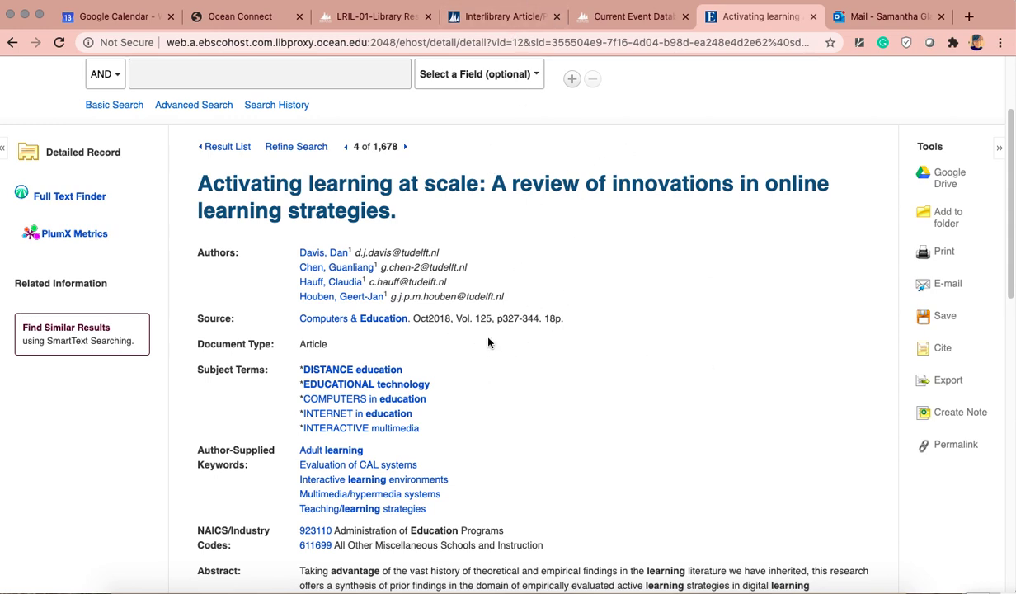
left_click_drag(502, 318, 541, 317)
key("super+c")
left_click(456, 23)
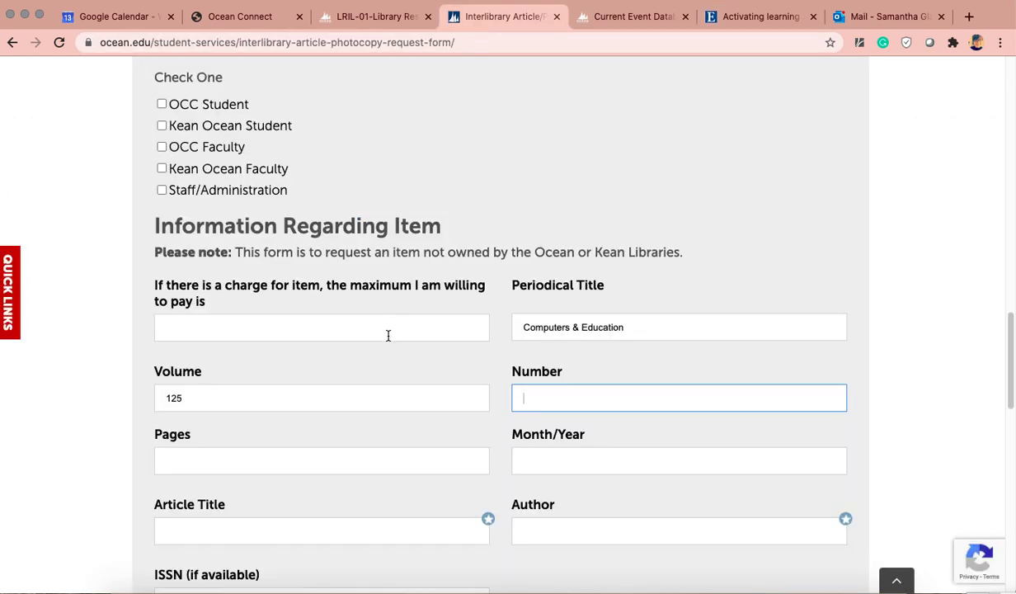
left_click(277, 455)
key("super+v")
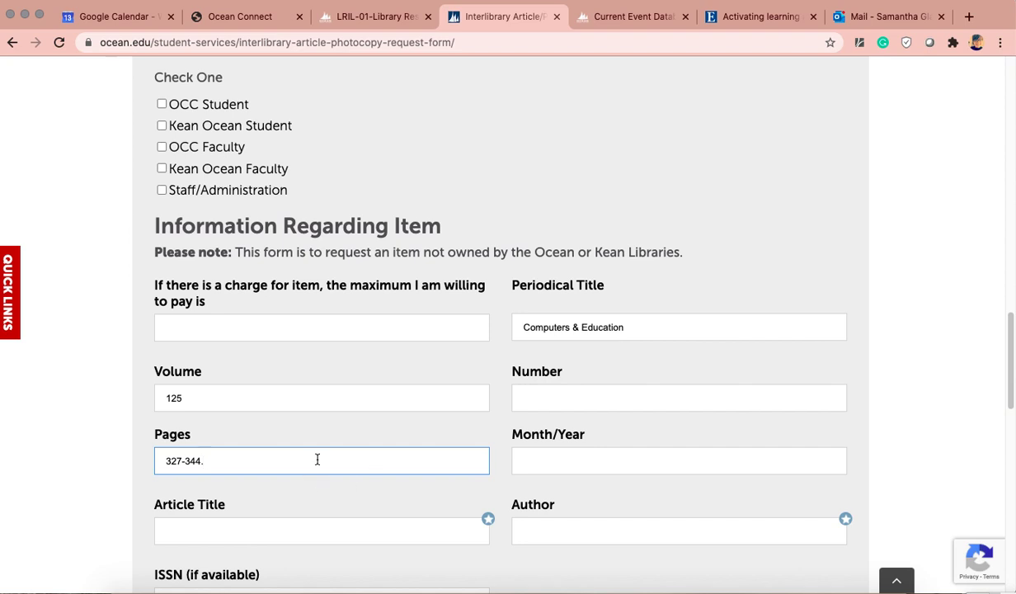
left_click(582, 458)
type("Oct 20")
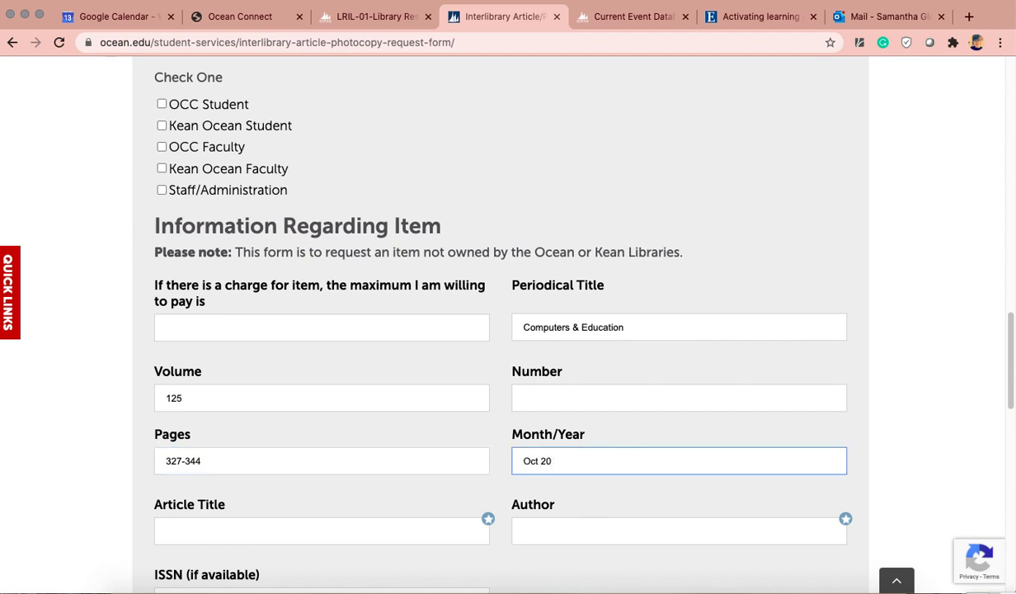
type("18")
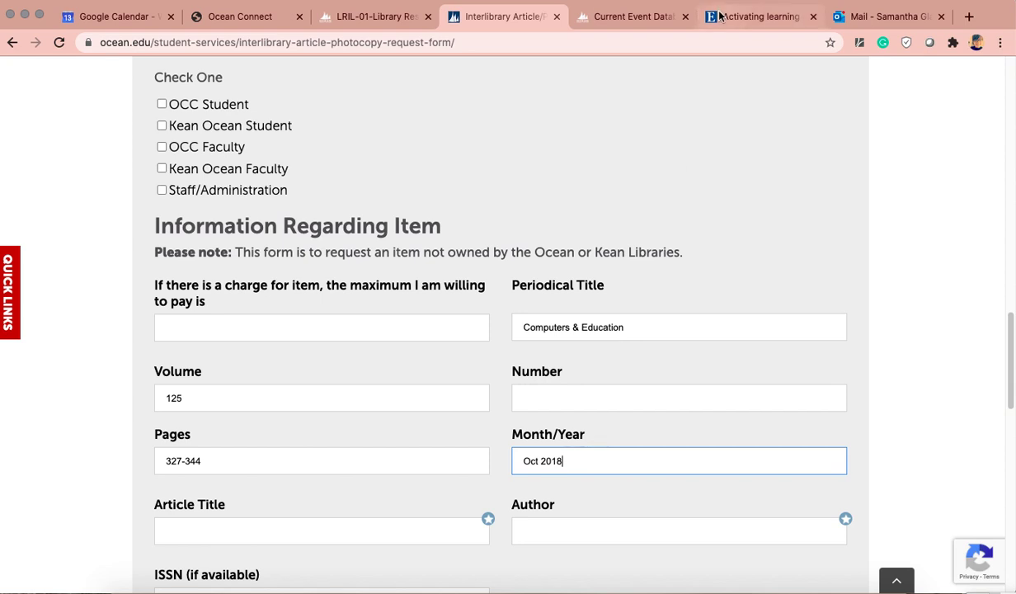
left_click(757, 17)
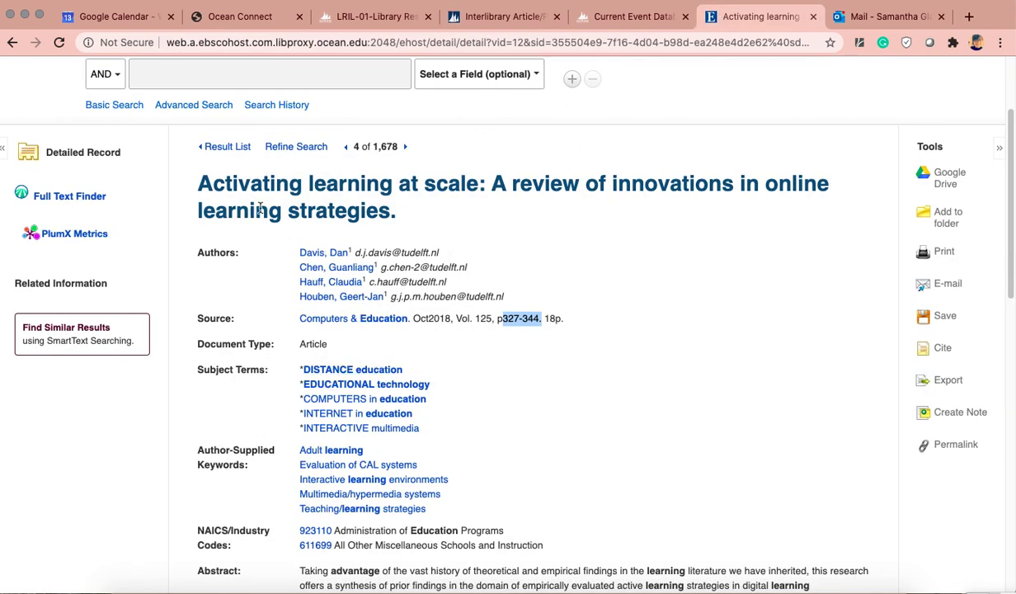
Copy the full article title from the record into the form's Article Title field.
left_click_drag(398, 212, 186, 181)
key("ctrl+c")
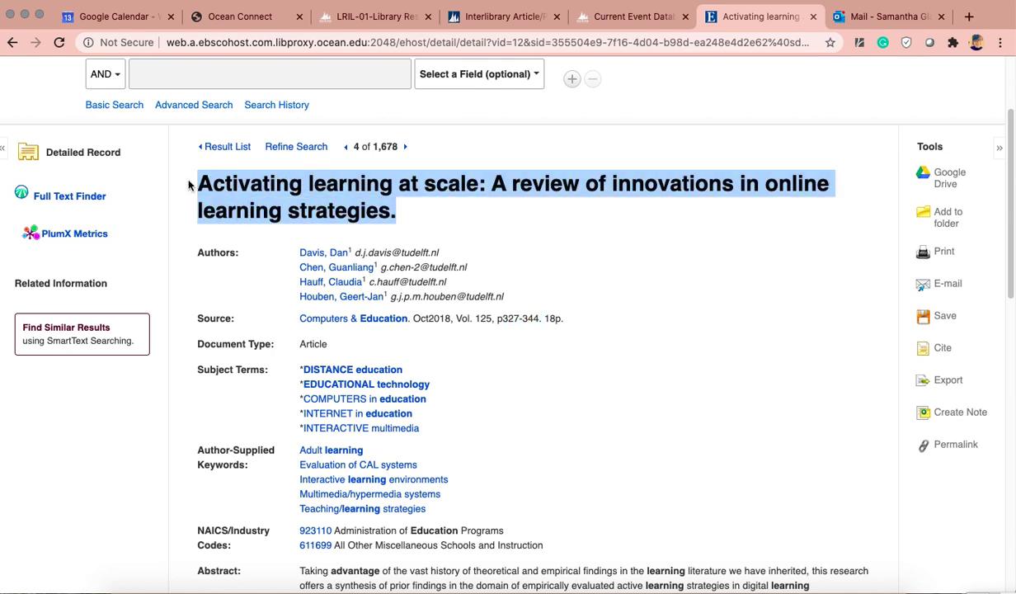
left_click(465, 16)
left_click(291, 530)
key("ctrl+v")
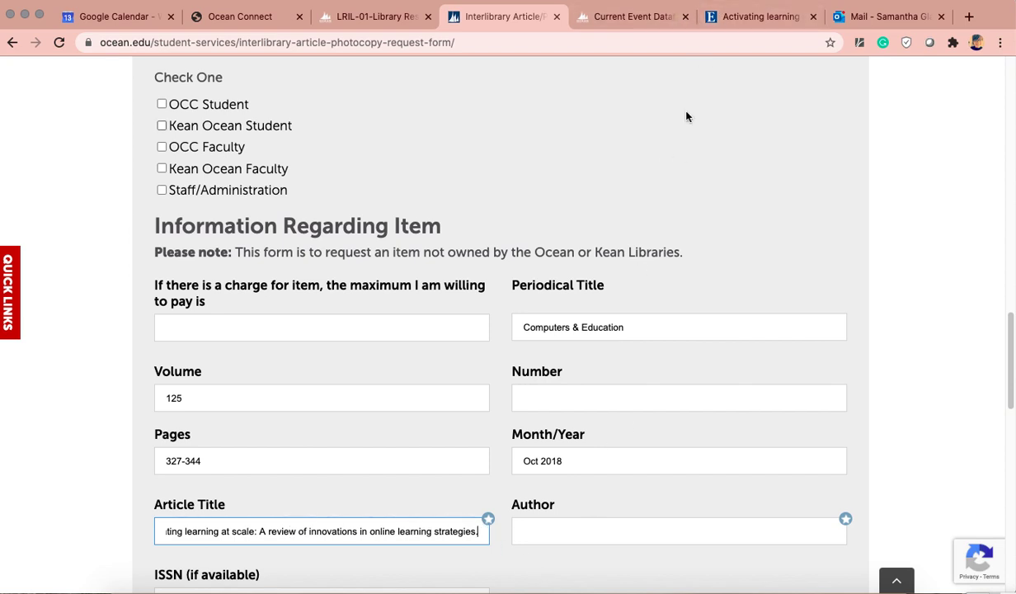
left_click(726, 17)
Copy the first author's name from the record into the form's Author field.
left_click(499, 290)
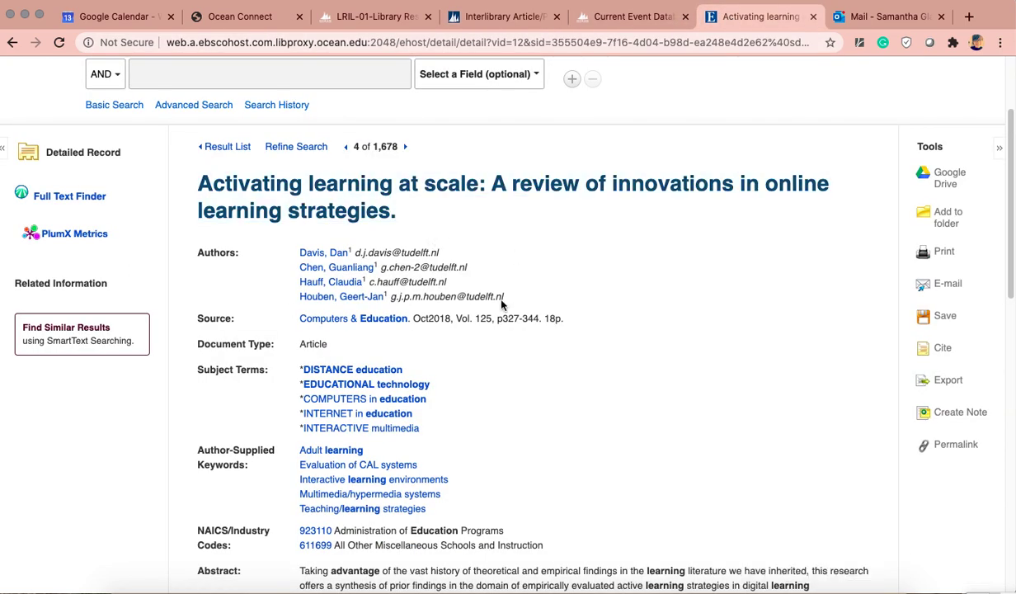
left_click_drag(387, 296, 297, 251)
left_click(511, 293)
left_click_drag(279, 247, 349, 246)
key("super+c")
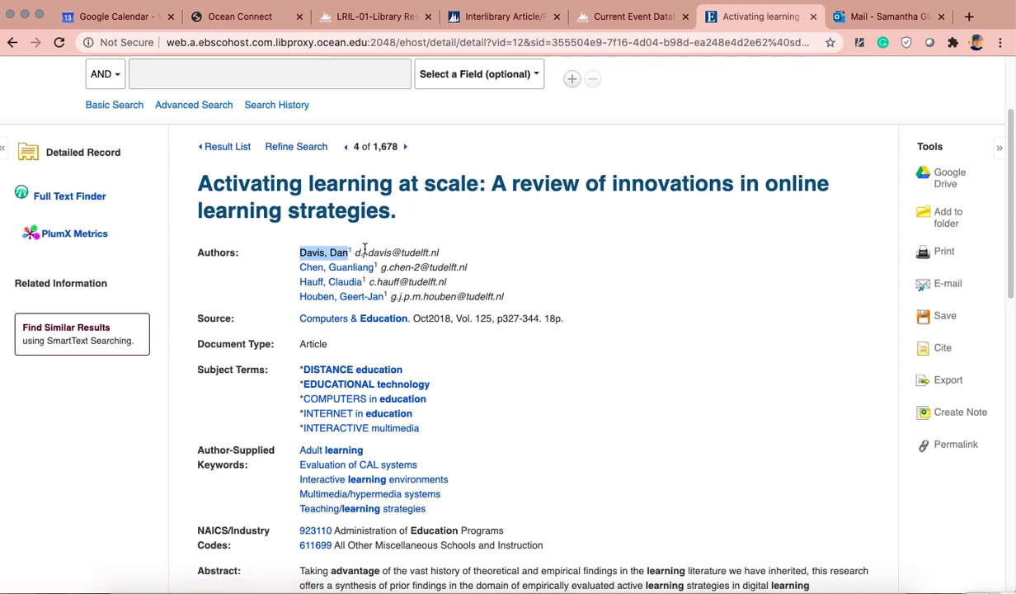
left_click(499, 17)
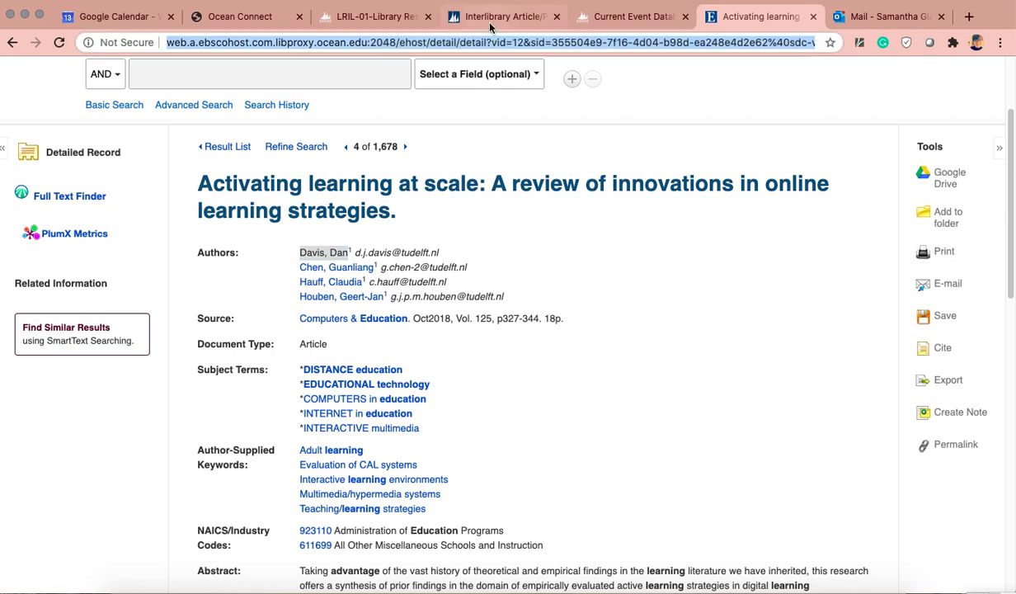
left_click(573, 532)
key("super+v")
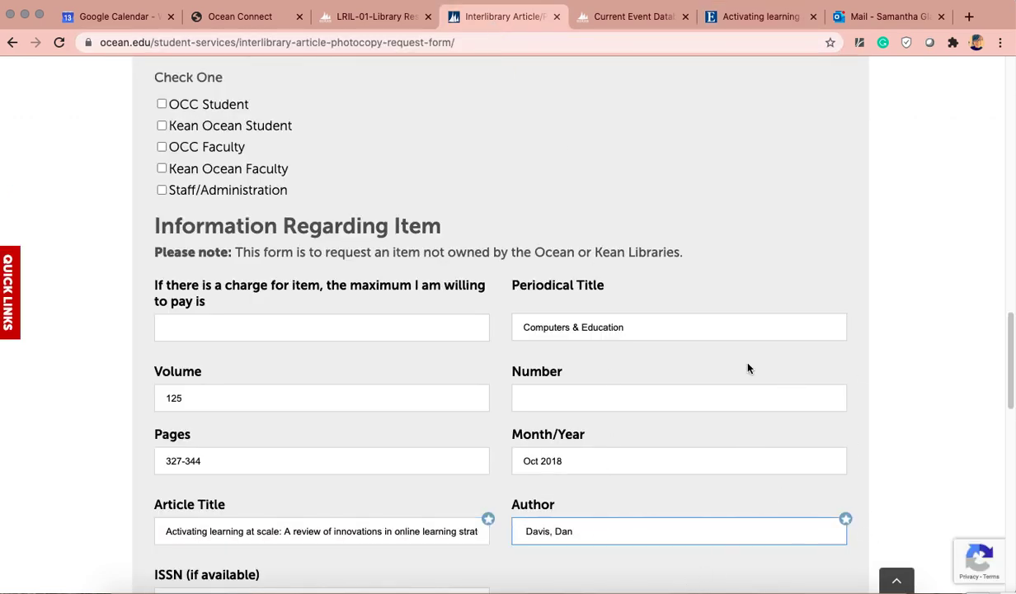
Copy the ISSN 0360-1315 from the record into the form's ISSN field.
scroll(748, 369, "down", 3)
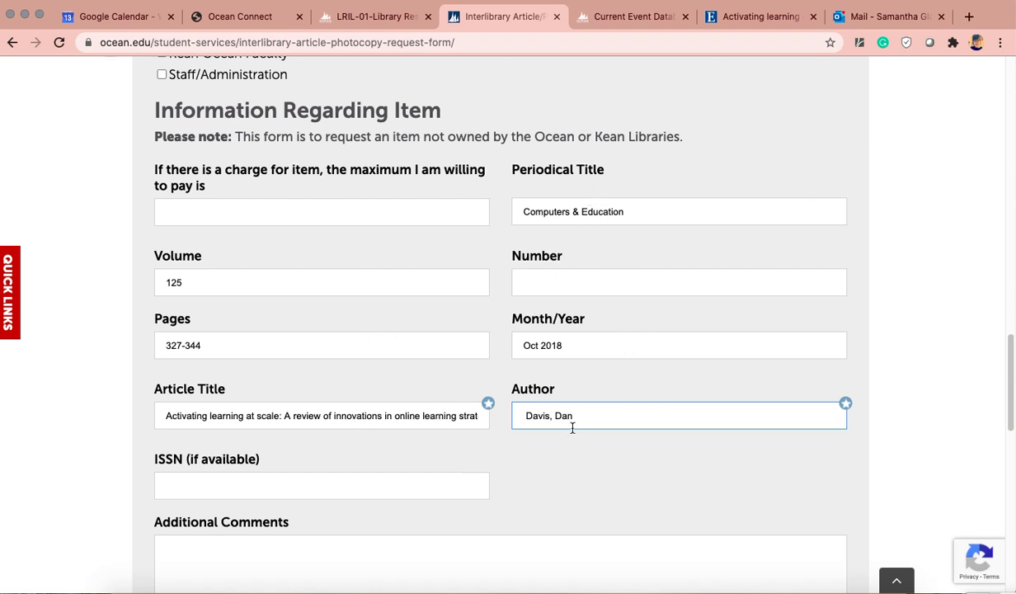
left_click(349, 481)
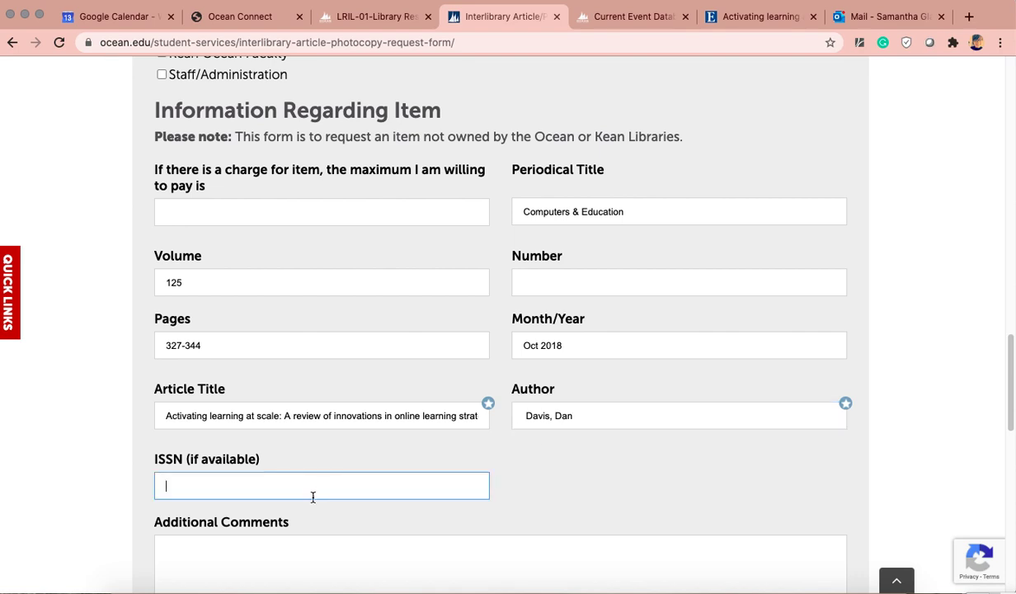
left_click(726, 20)
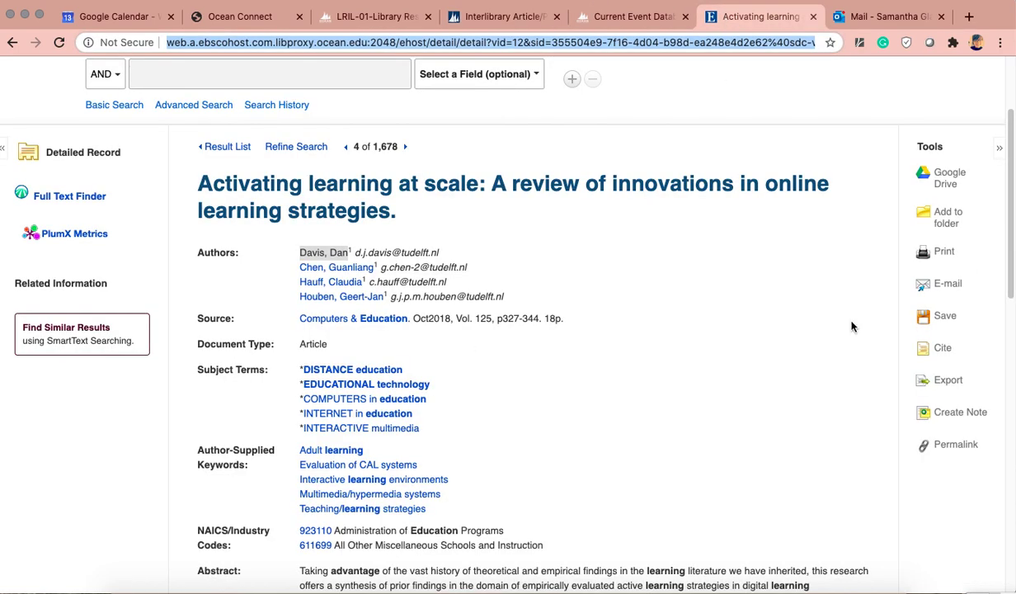
left_click(664, 350)
scroll(594, 433, "down", 2)
scroll(605, 443, "down", 5)
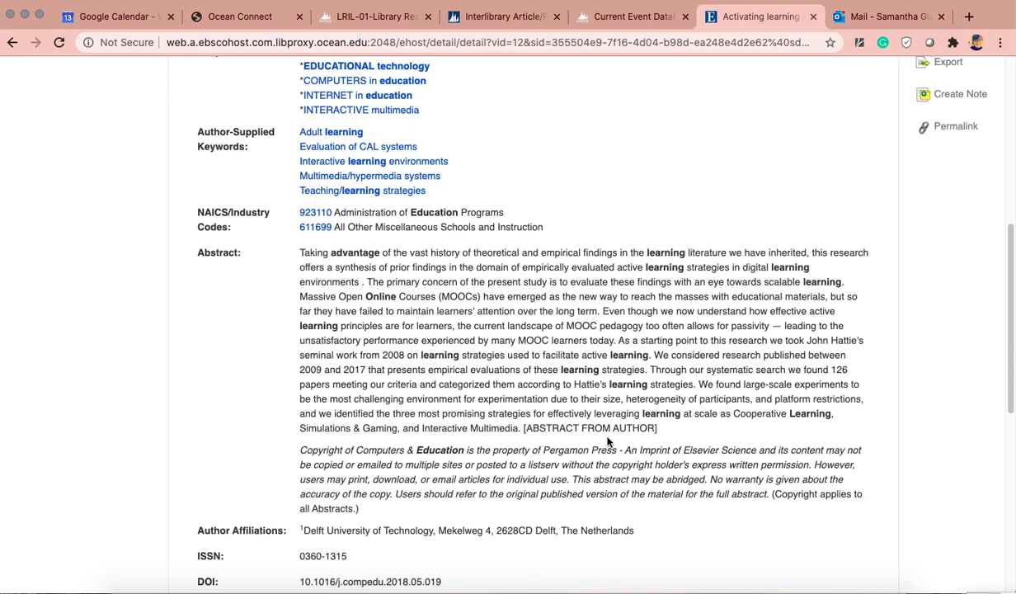
left_click_drag(325, 543, 316, 541)
key("super+c")
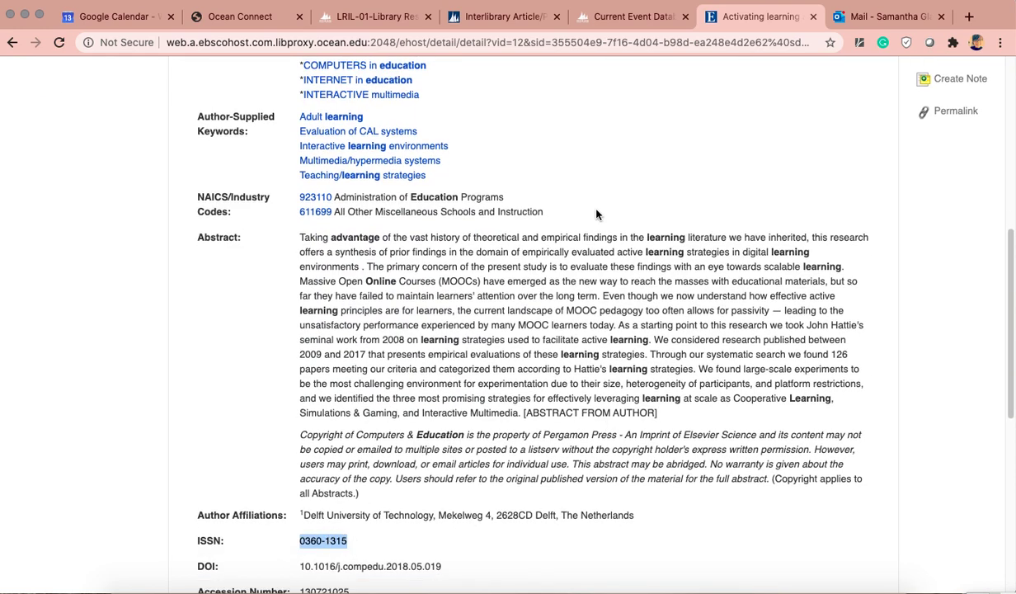
left_click(479, 16)
key("super+v")
scroll(642, 469, "down", 3)
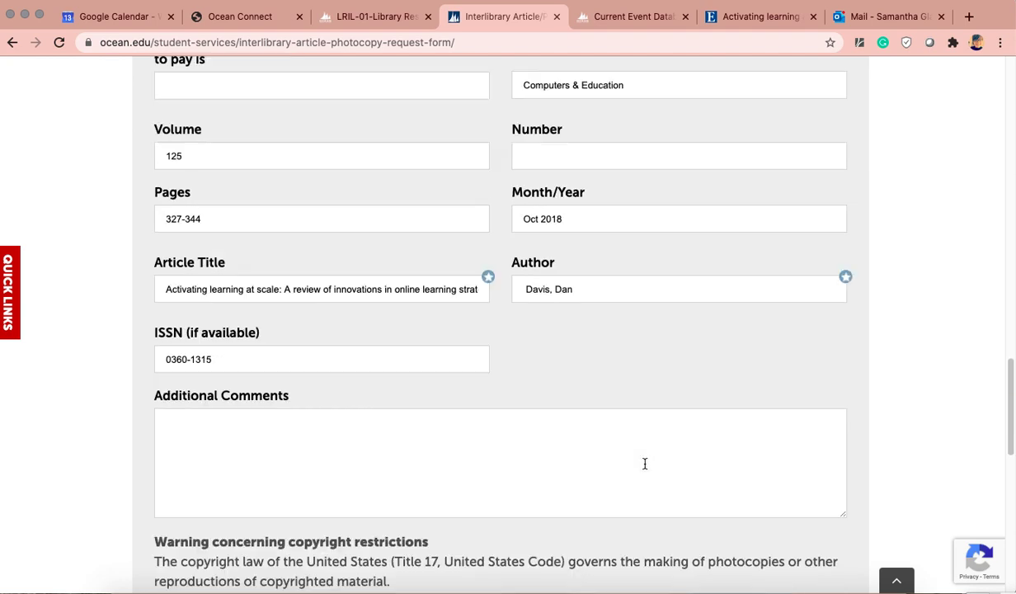
Review the completed request form down to Submit and back, then close it.
scroll(687, 395, "down", 3)
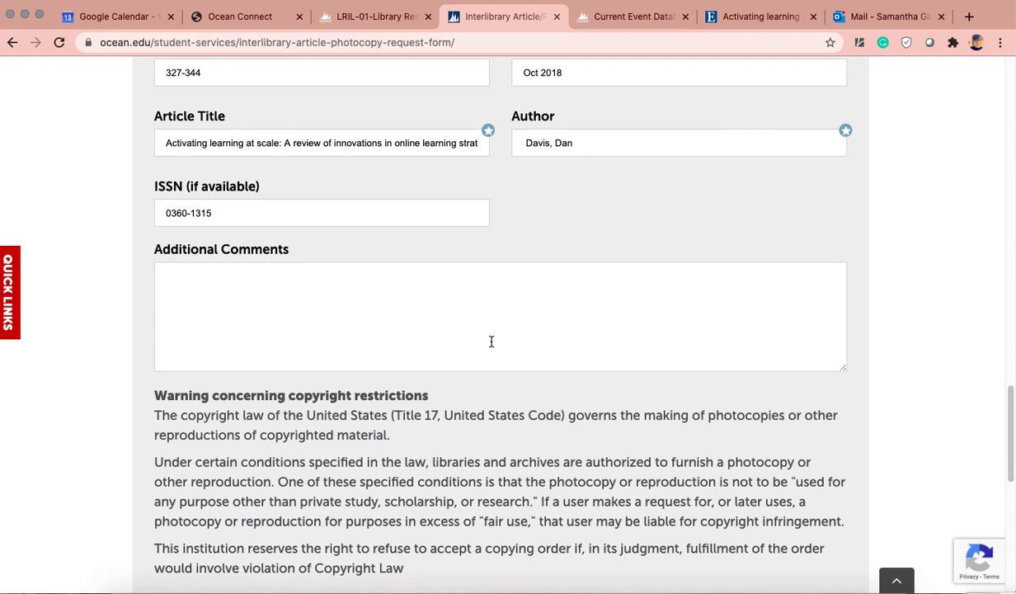
scroll(563, 324, "down", 3)
scroll(567, 318, "up", 12)
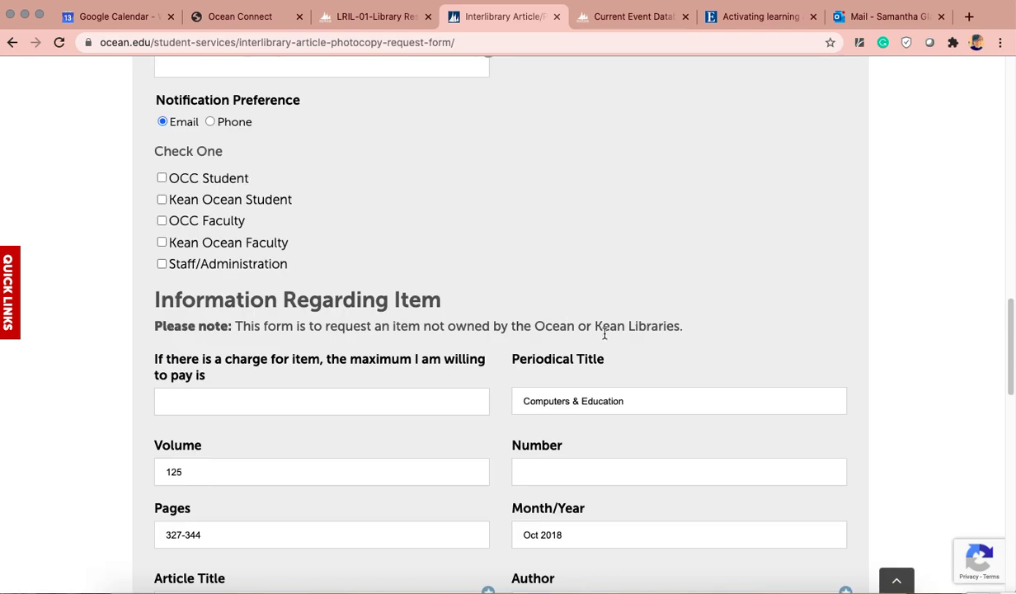
scroll(698, 339, "up", 10)
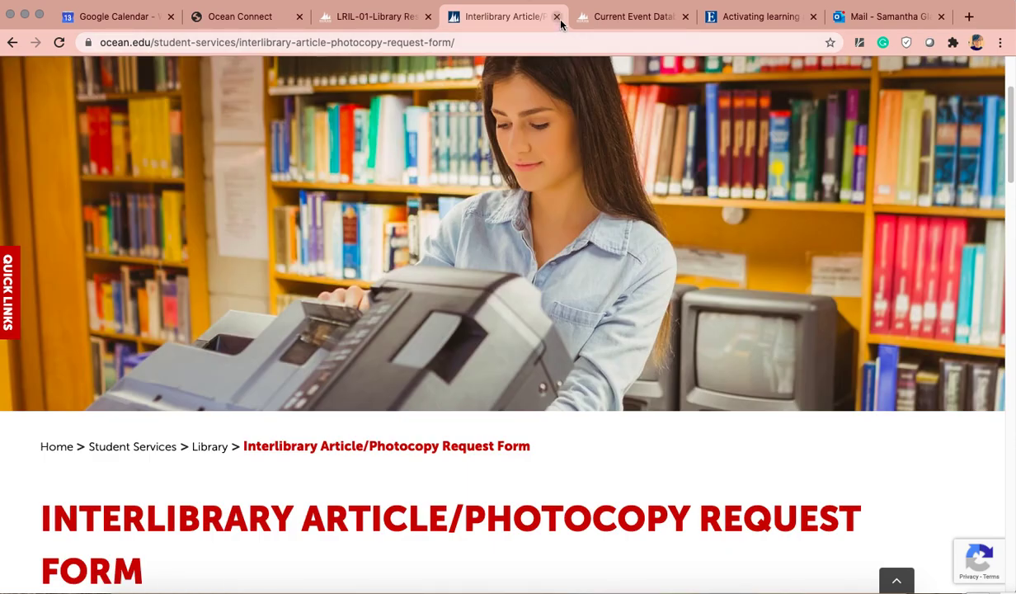
scroll(663, 363, "down", 20)
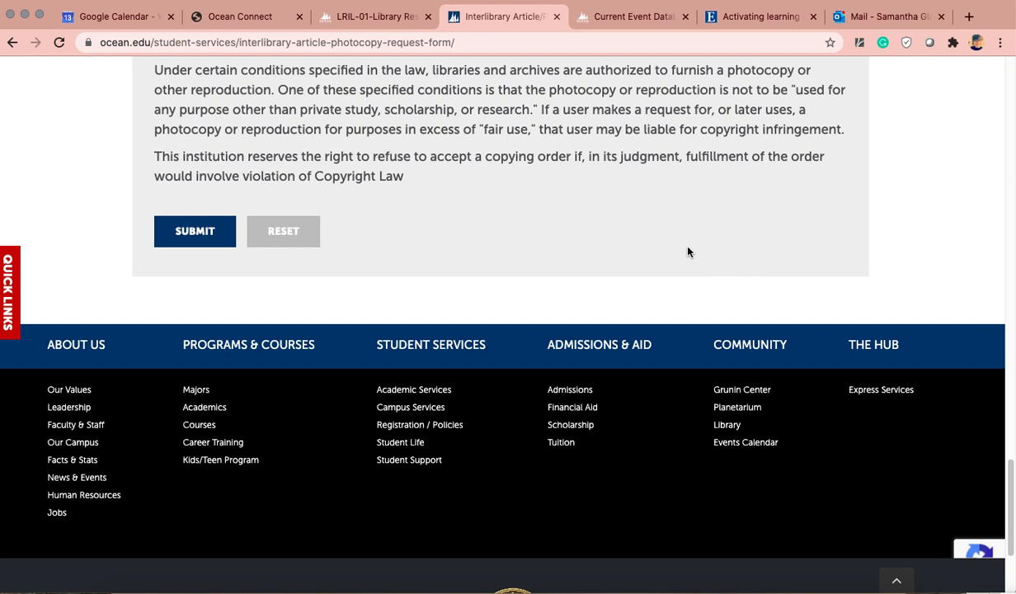
left_click(556, 17)
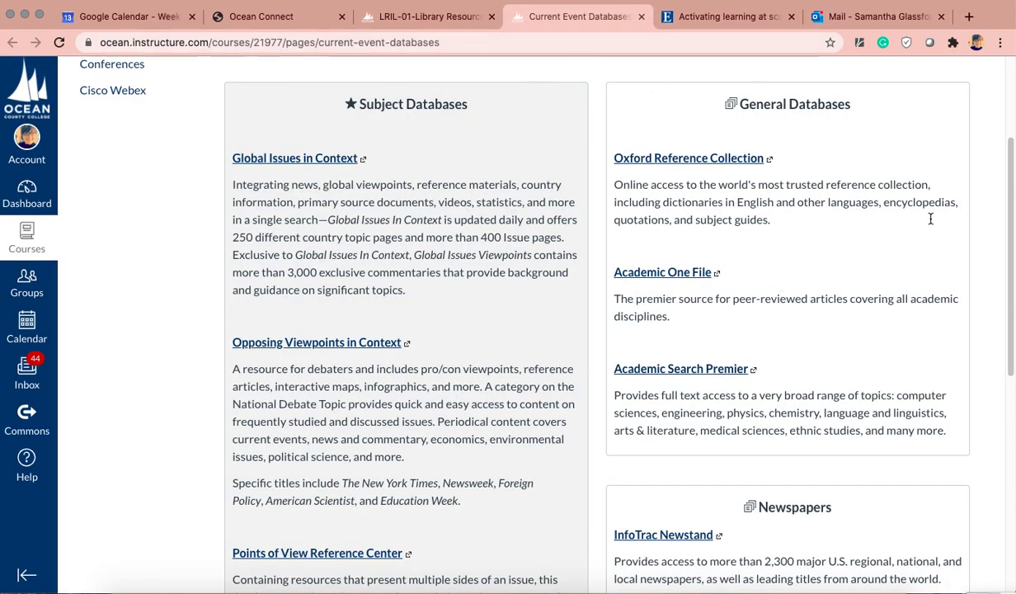
Return from the EBSCO article record to the 1,678-article result list, then close it.
left_click(681, 19)
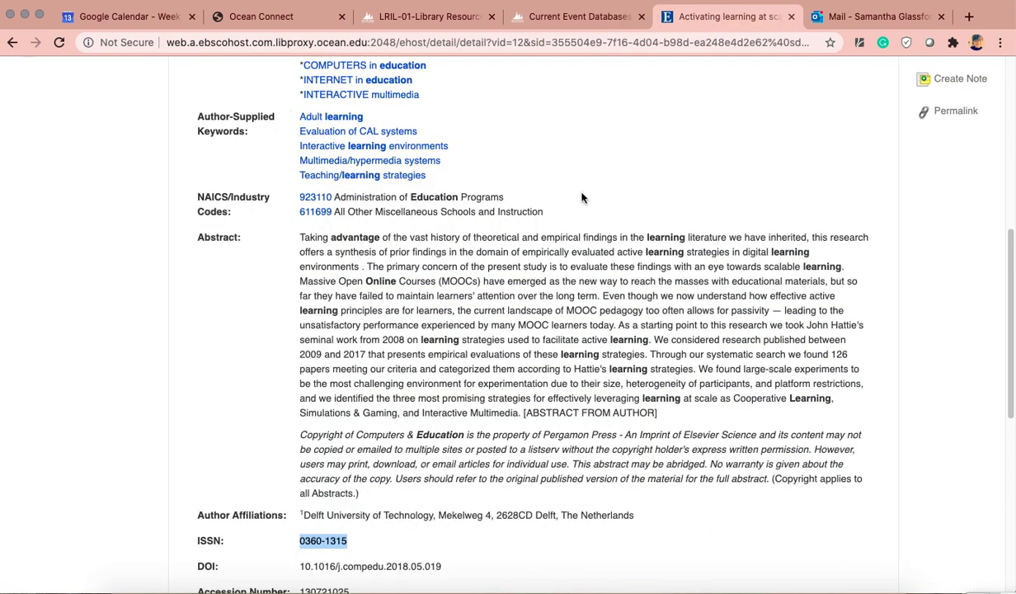
scroll(537, 207, "up", 6)
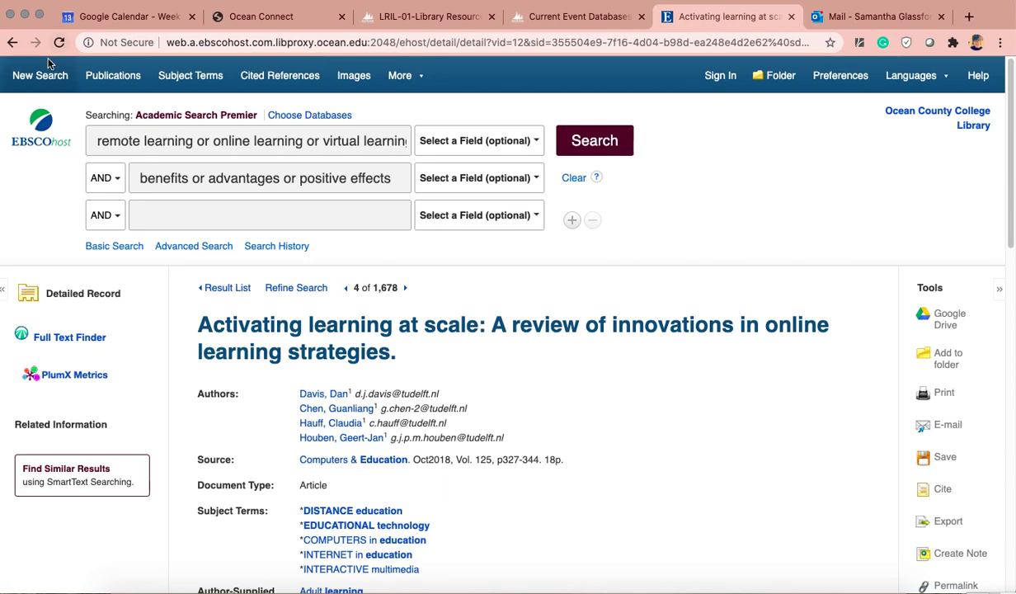
left_click(221, 288)
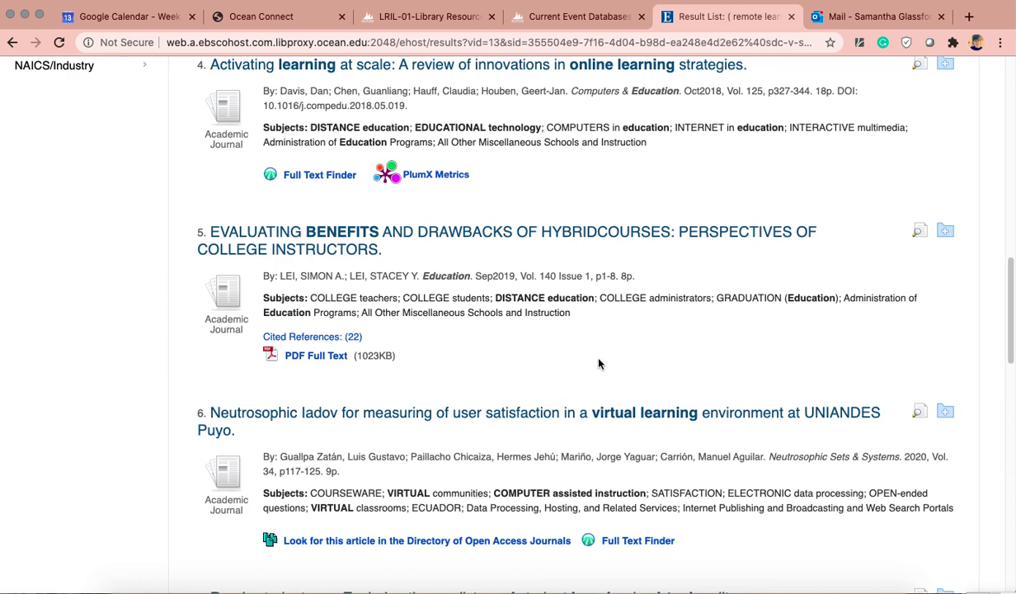
scroll(596, 359, "up", 15)
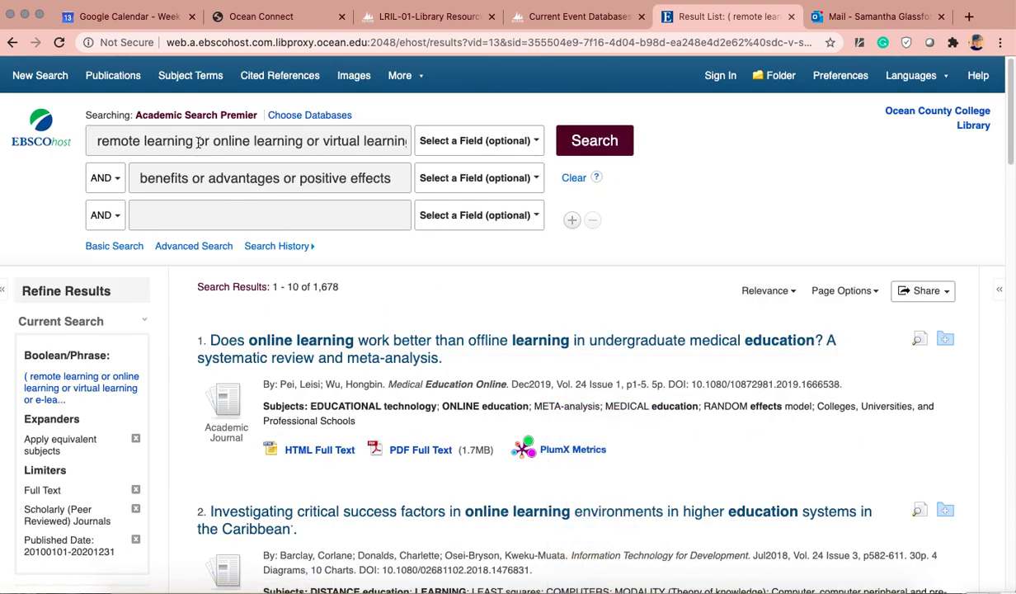
left_click(269, 213)
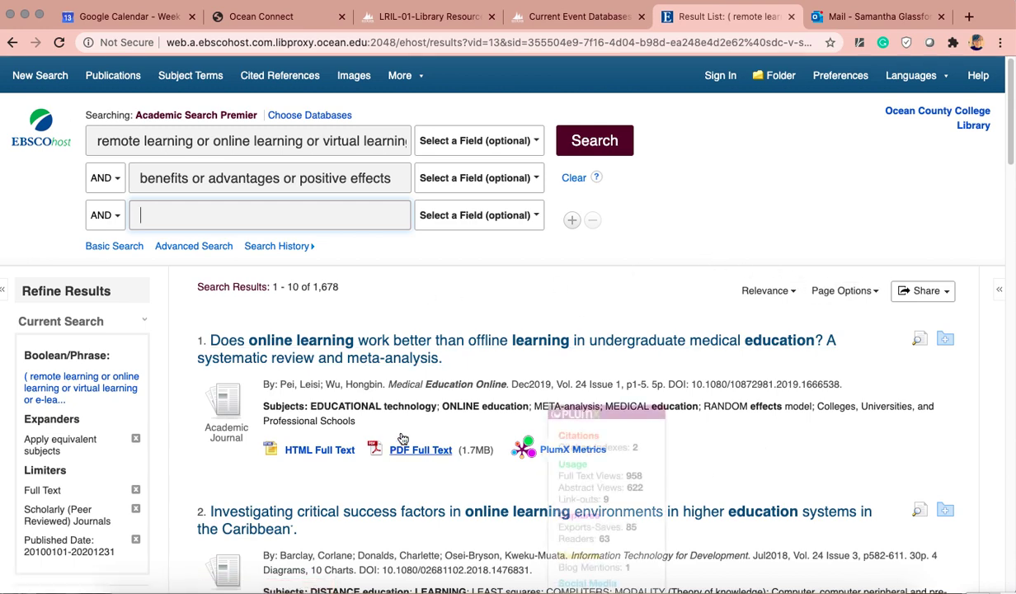
left_click(791, 17)
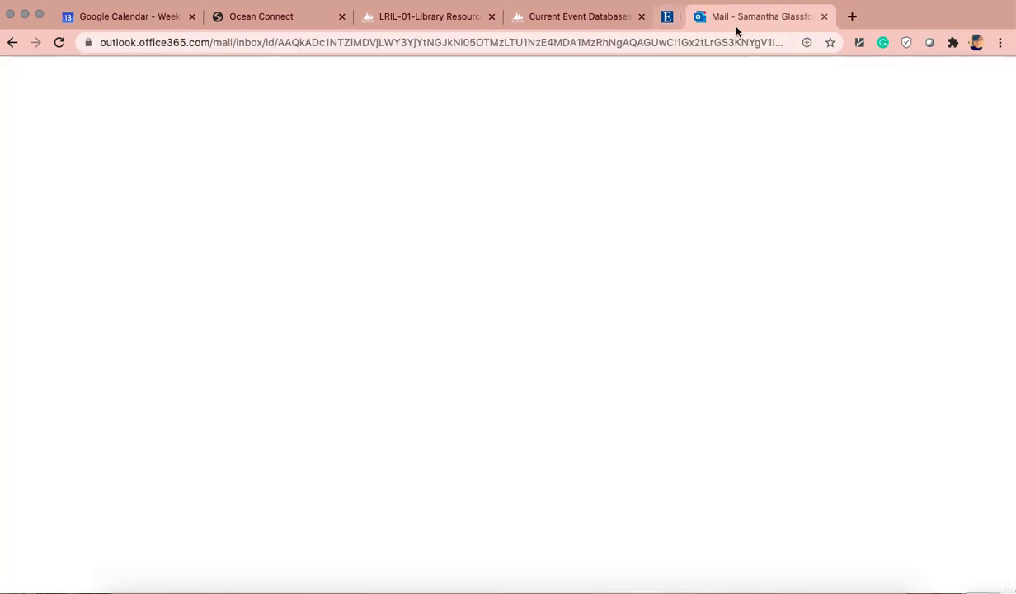
Open Research Guides via the LRIL-01 home's Get Started link and browse the Anthropology-to-Sociology guides.
left_click(589, 17)
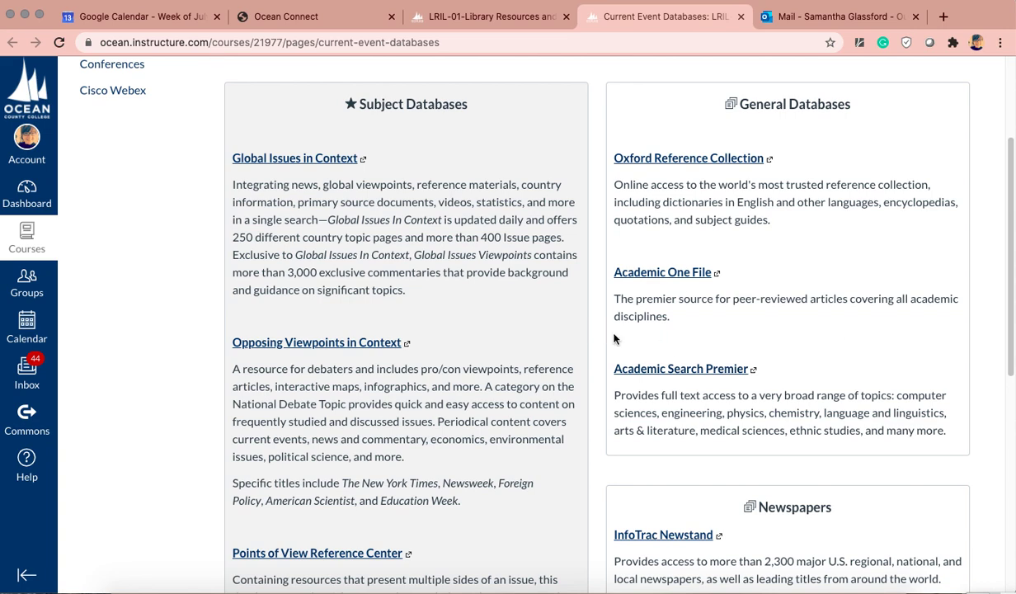
scroll(495, 299, "up", 3)
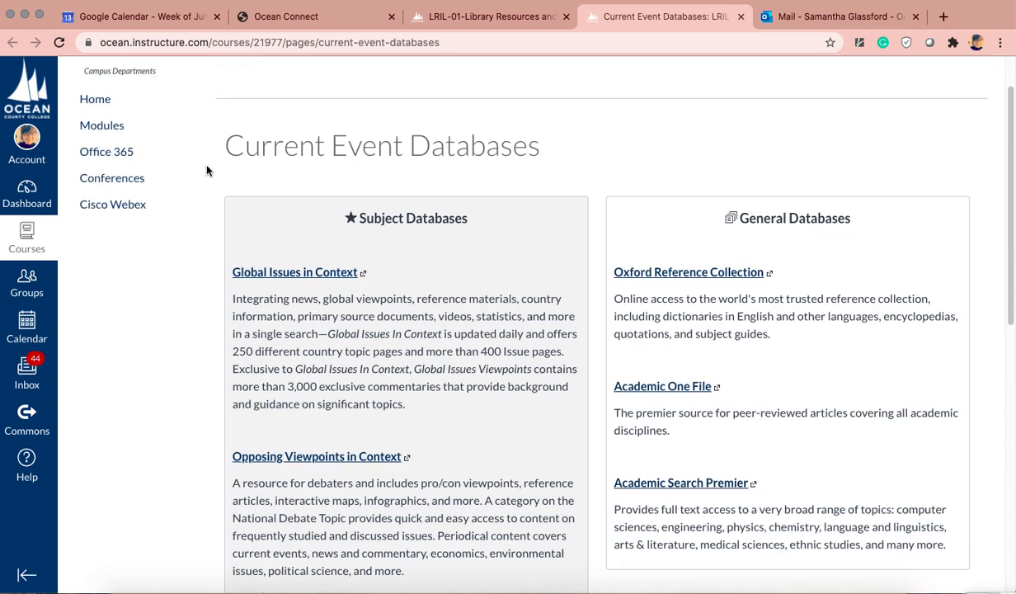
left_click(94, 99)
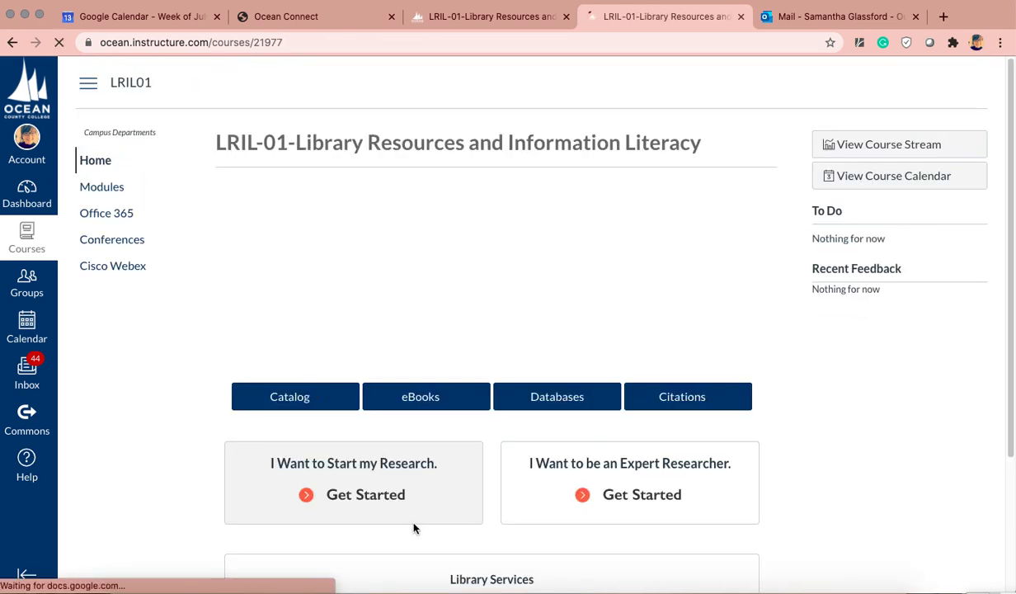
left_click(363, 499)
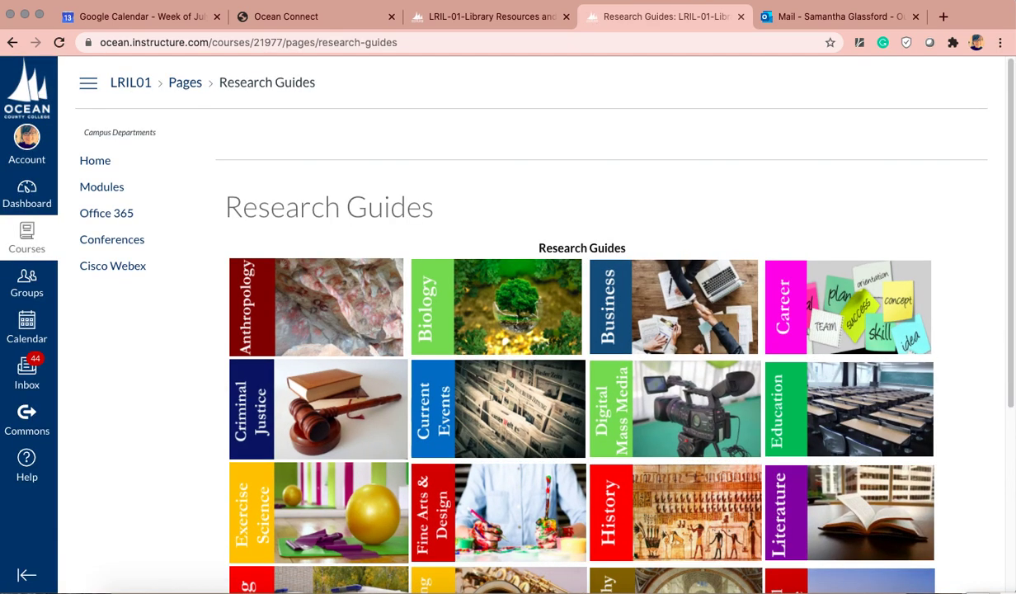
scroll(975, 399, "down", 1)
scroll(982, 355, "down", 4)
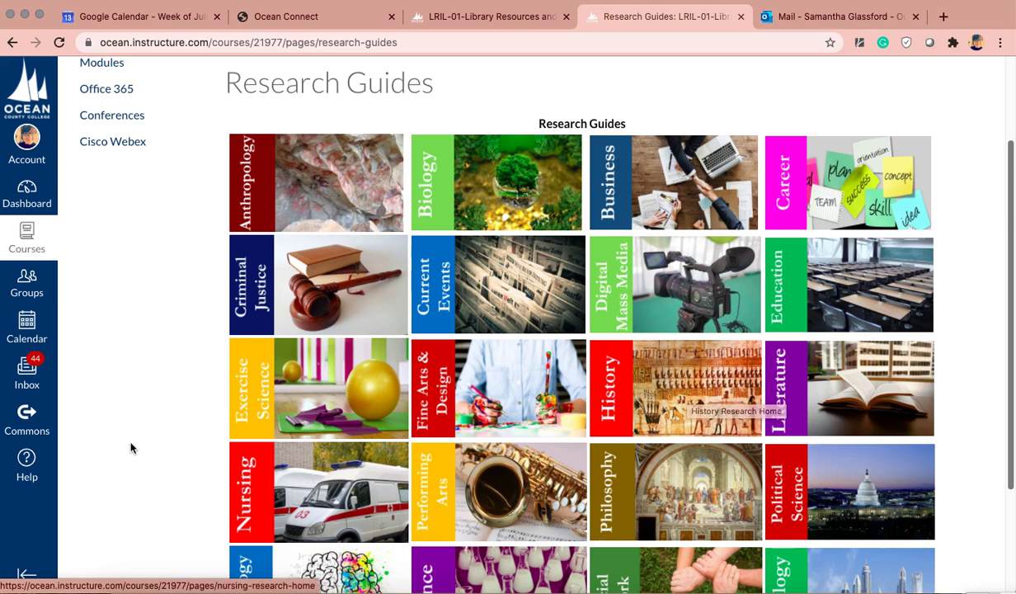
scroll(152, 411, "down", 3)
scroll(867, 459, "up", 3)
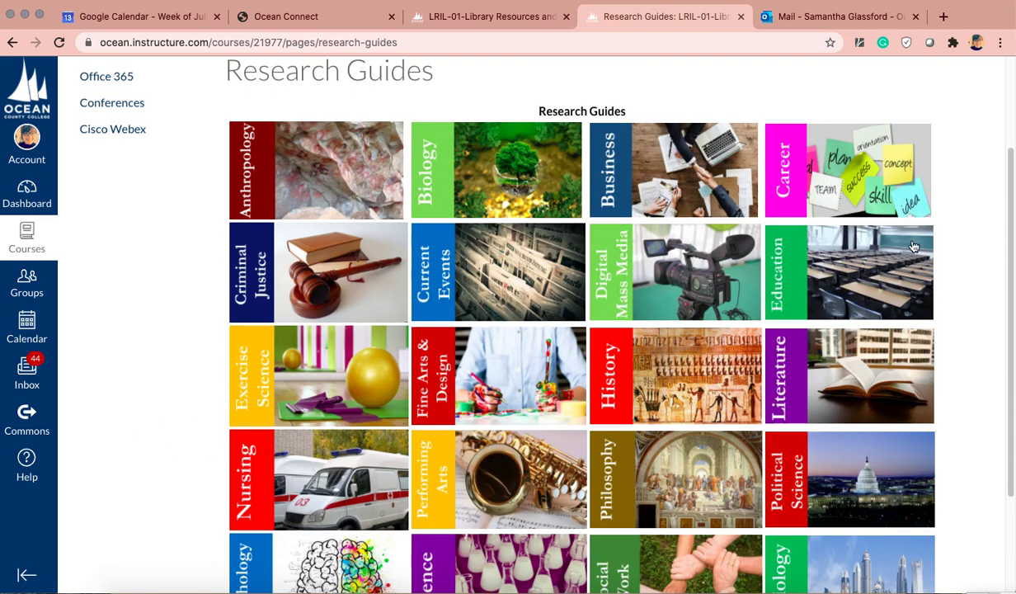
scroll(978, 305, "down", 3)
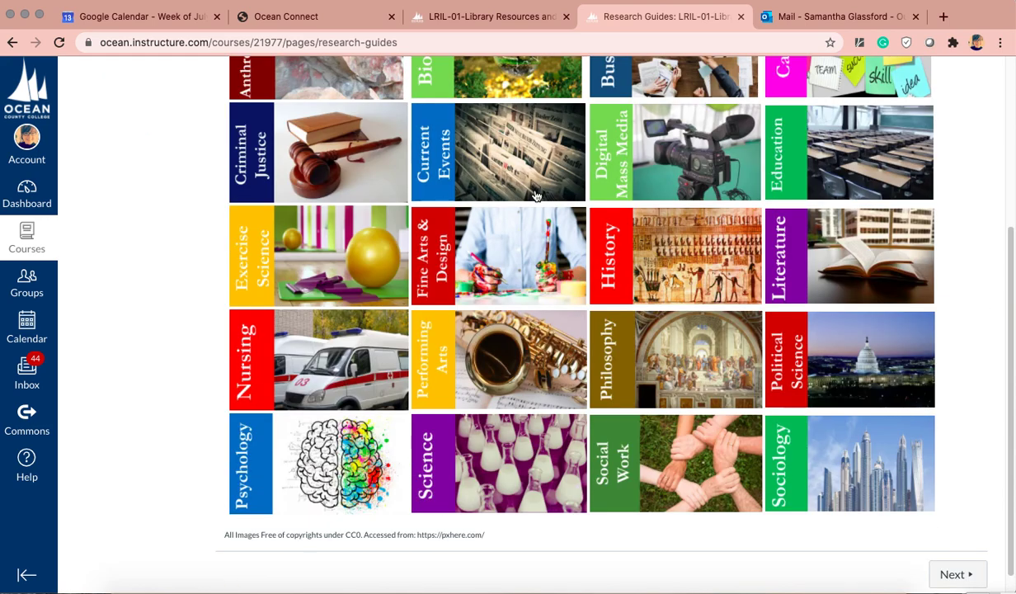
scroll(879, 217, "up", 5)
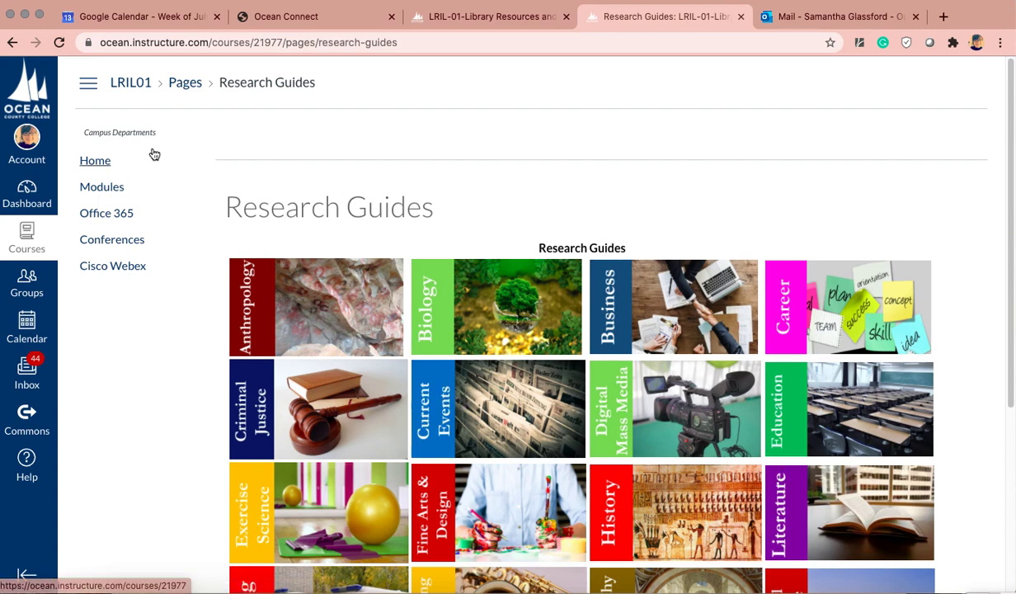
Go back to the course home and follow the NYTimes Pass link under Library Services.
left_click(109, 164)
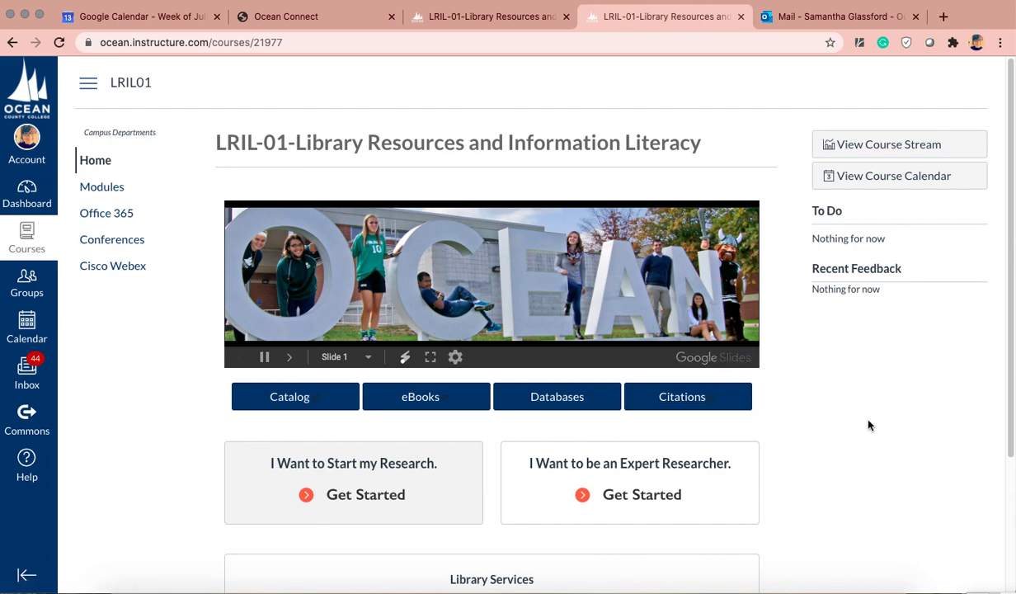
scroll(845, 418, "down", 3)
scroll(838, 419, "down", 1)
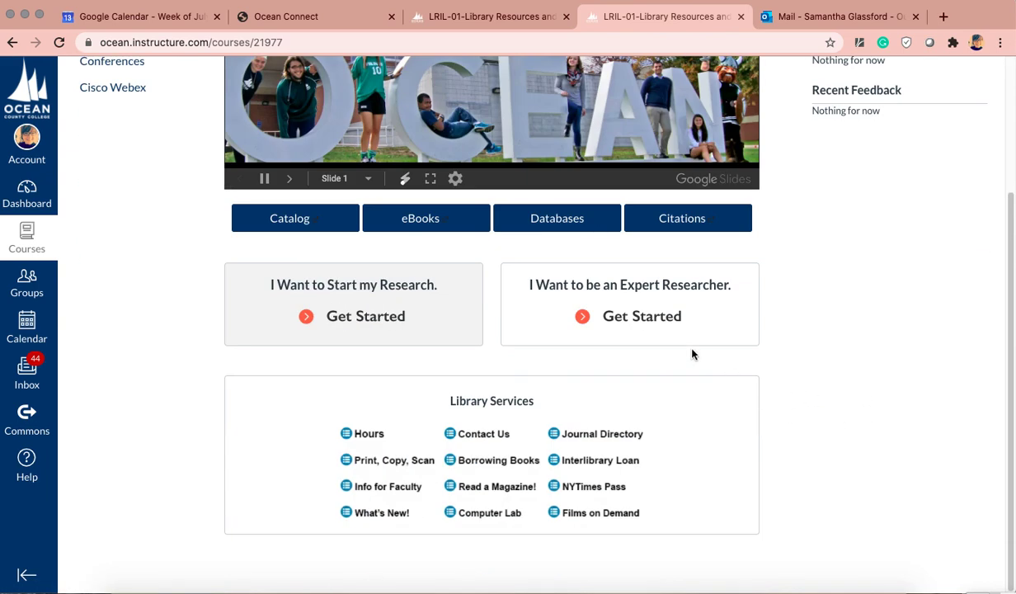
left_click(596, 487)
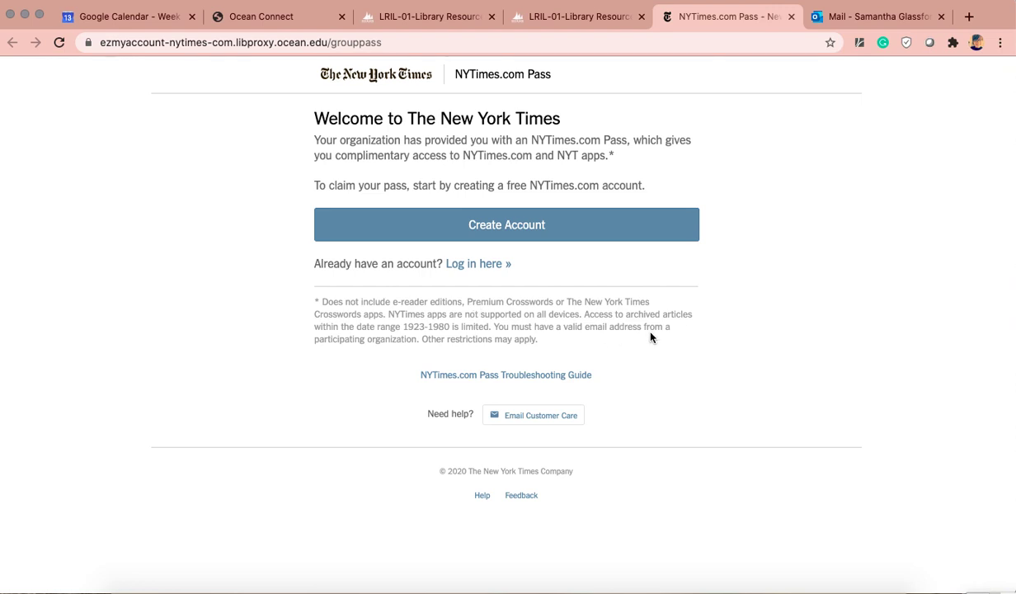
Start creating a free NYTimes.com account, dismissing the browser's saved sign-in suggestions.
left_click(491, 226)
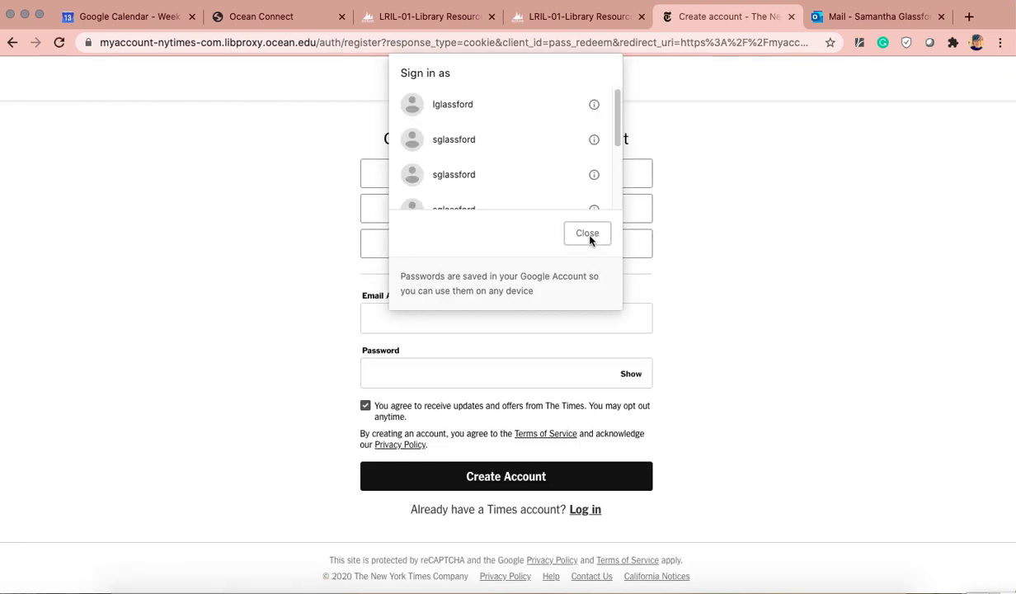
left_click(589, 234)
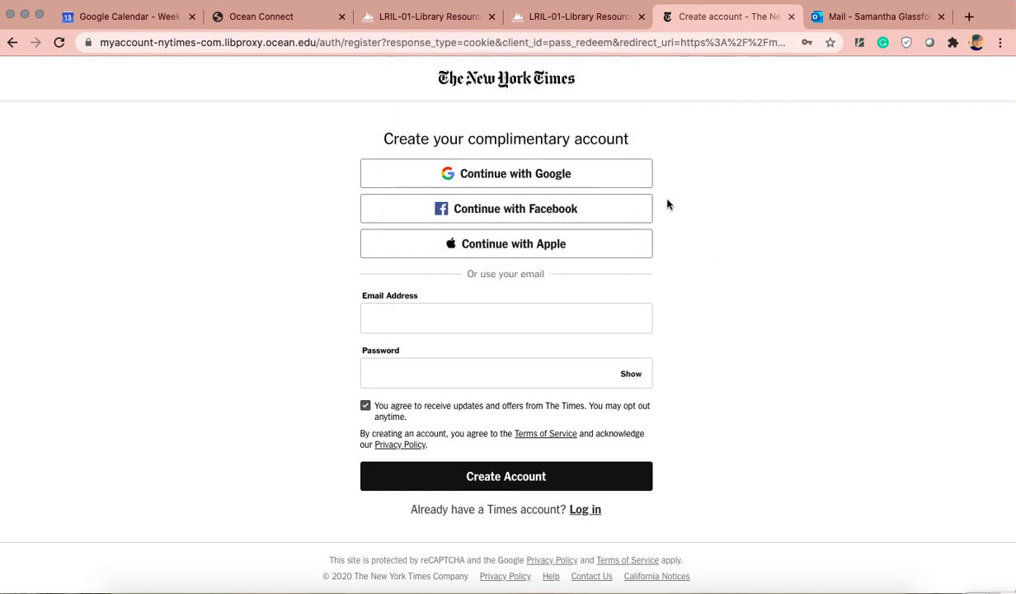
left_click(479, 320)
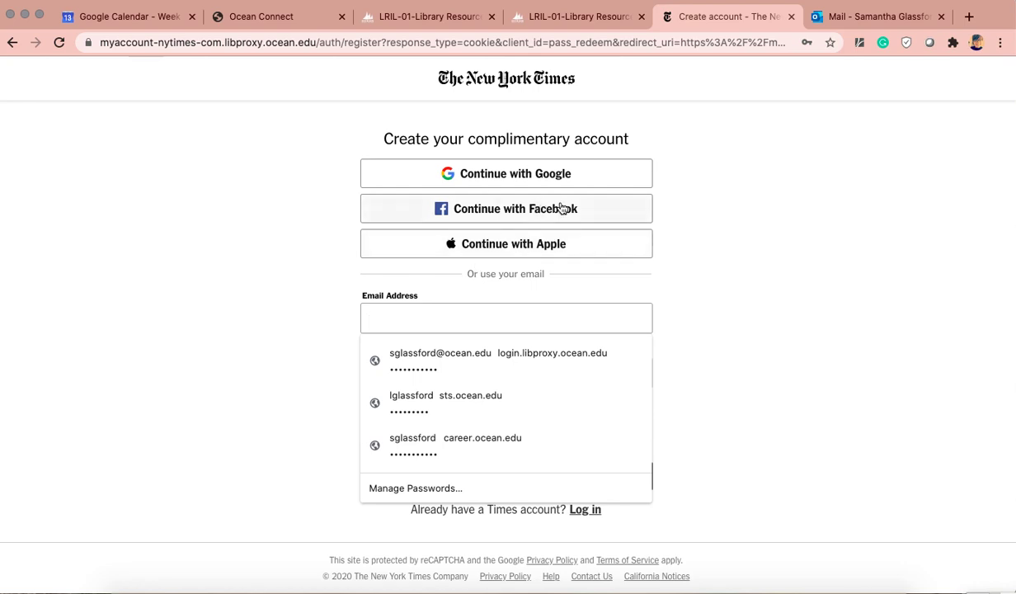
left_click(741, 370)
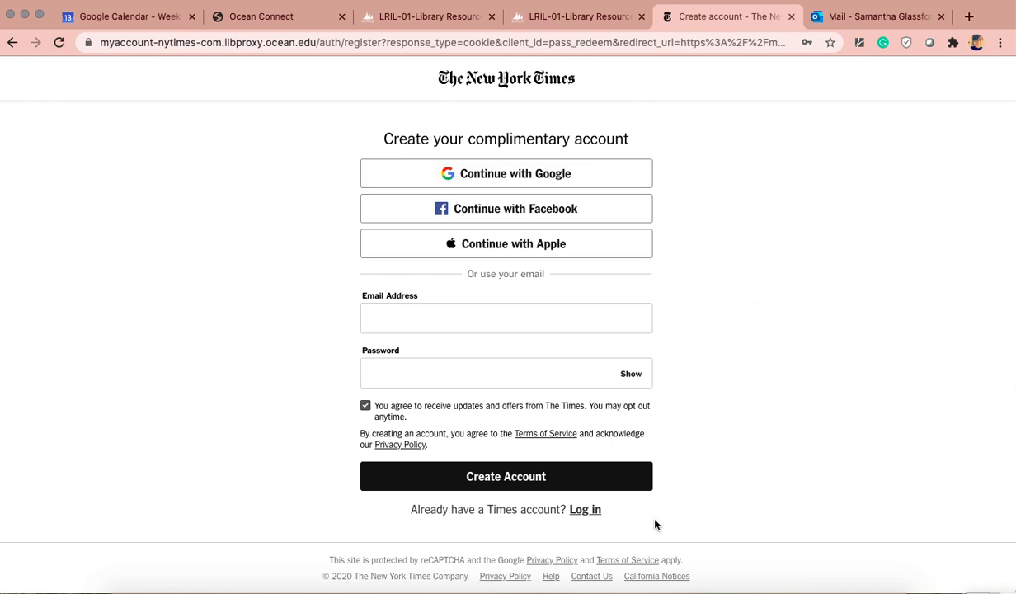
Log in with the saved school e-mail and a retyped password, then close the login page.
left_click(585, 510)
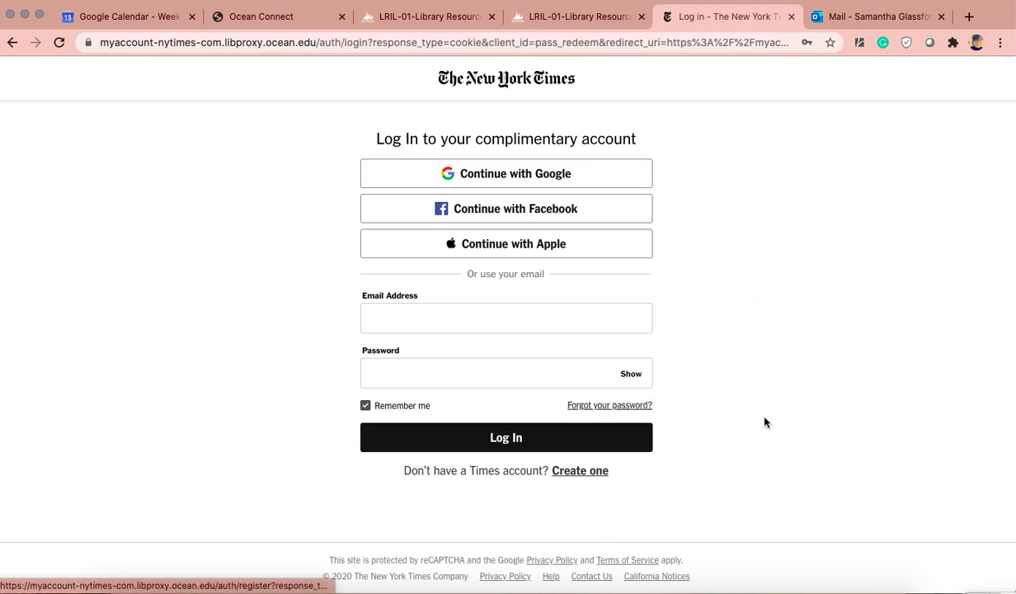
left_click(452, 317)
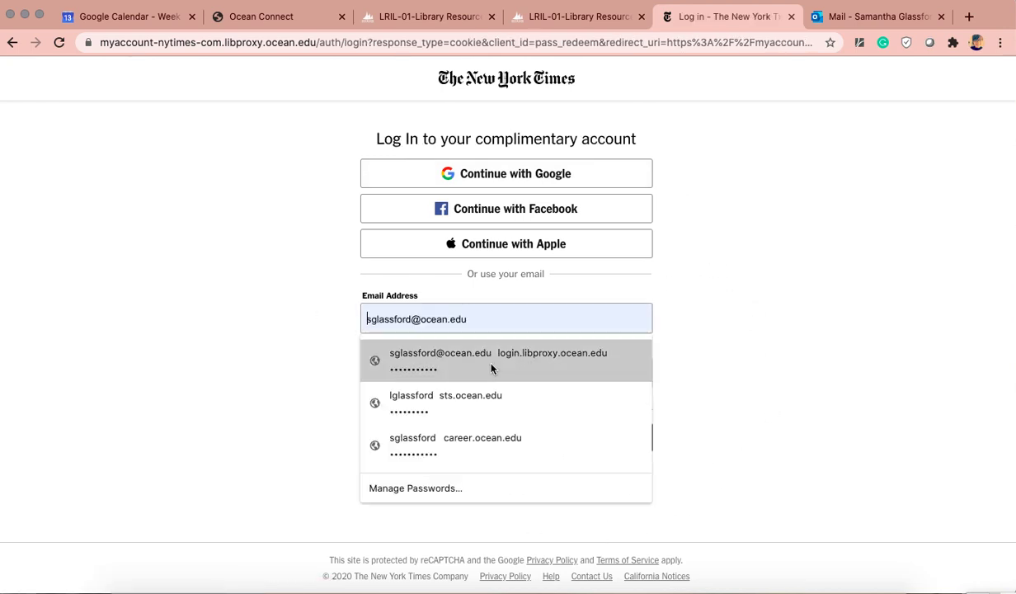
left_click(473, 353)
left_click(493, 433)
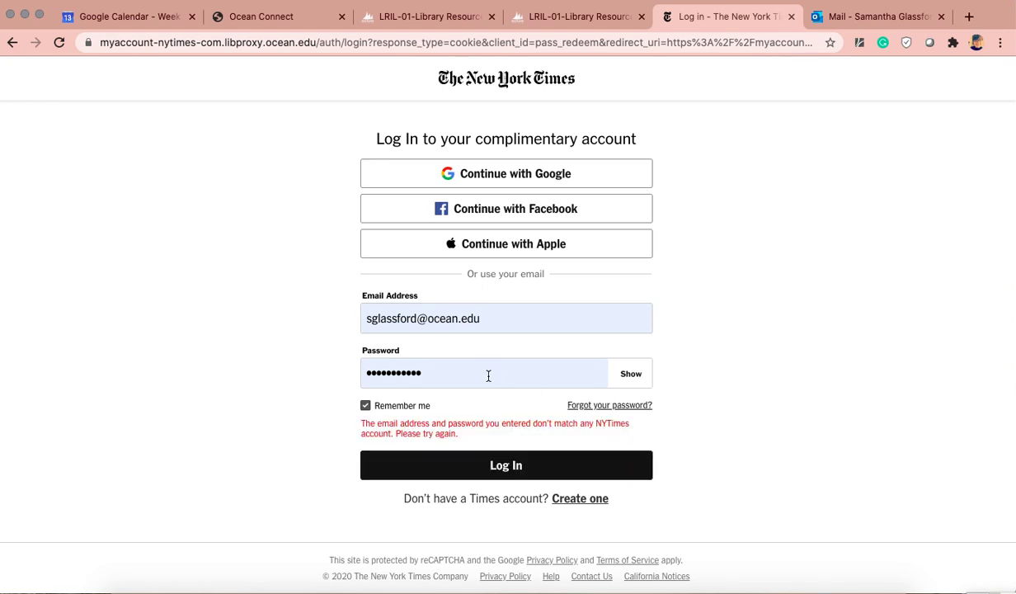
left_click(369, 373)
left_click_drag(440, 375, 348, 373)
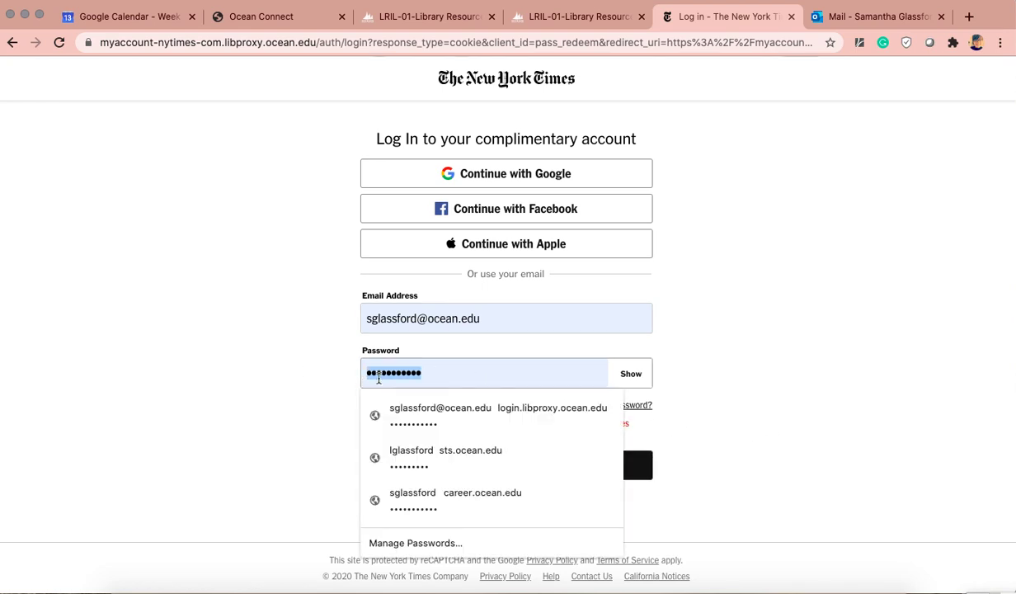
type("••••••••")
key("Return")
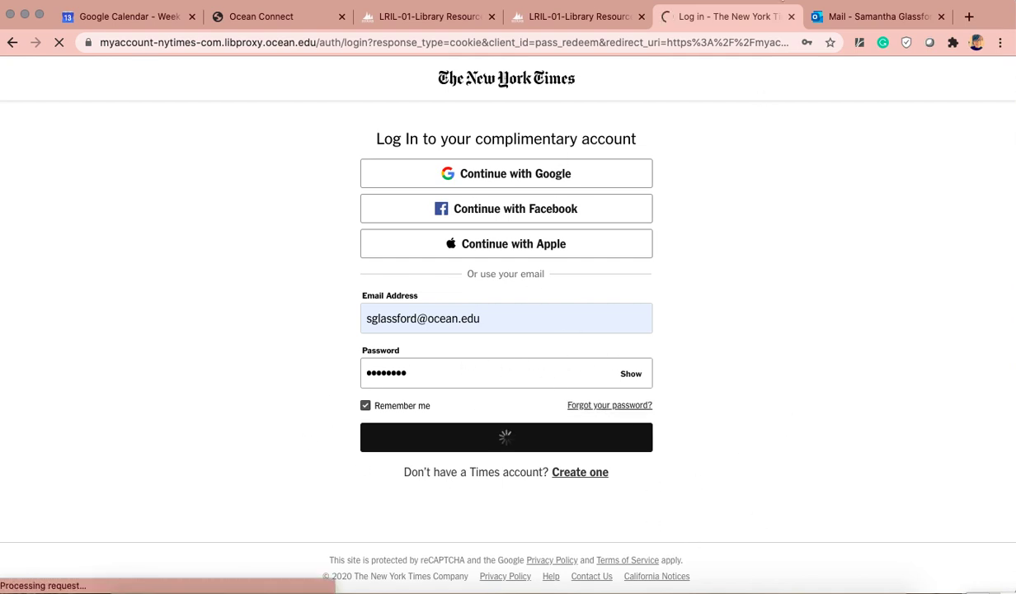
left_click(791, 17)
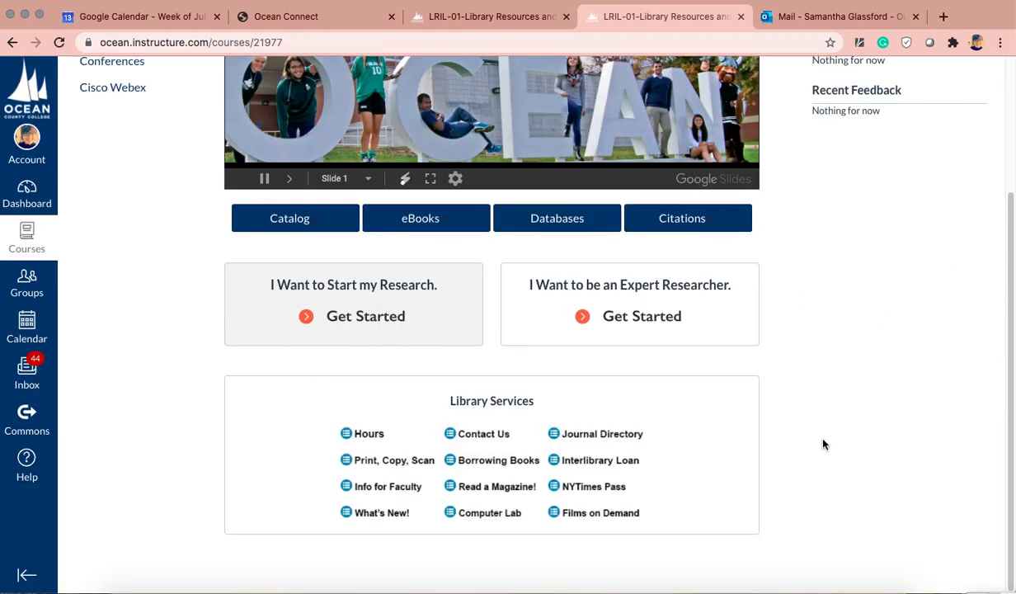
scroll(812, 345, "up", 4)
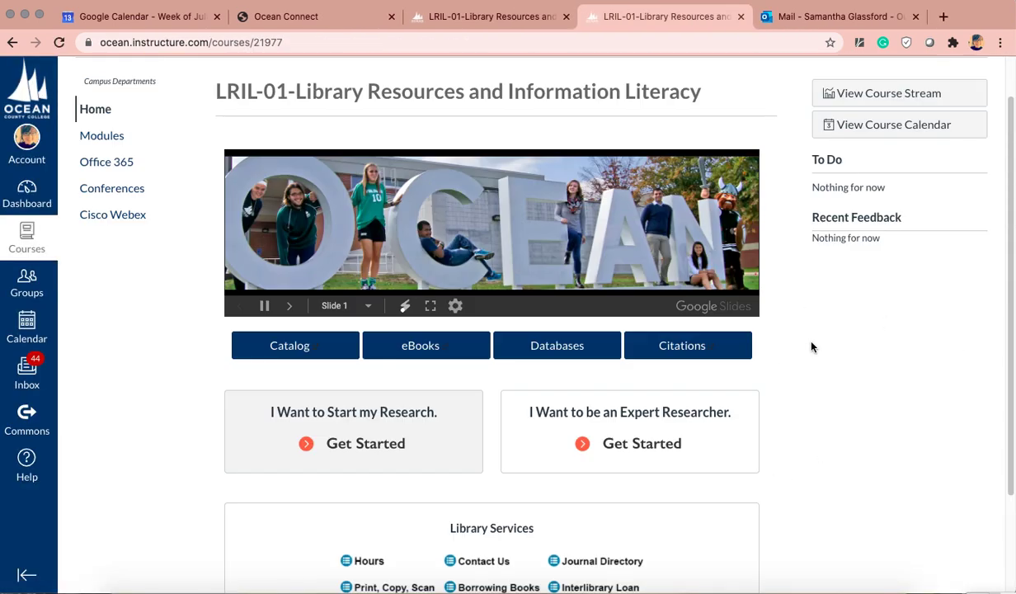
scroll(867, 356, "up", 1)
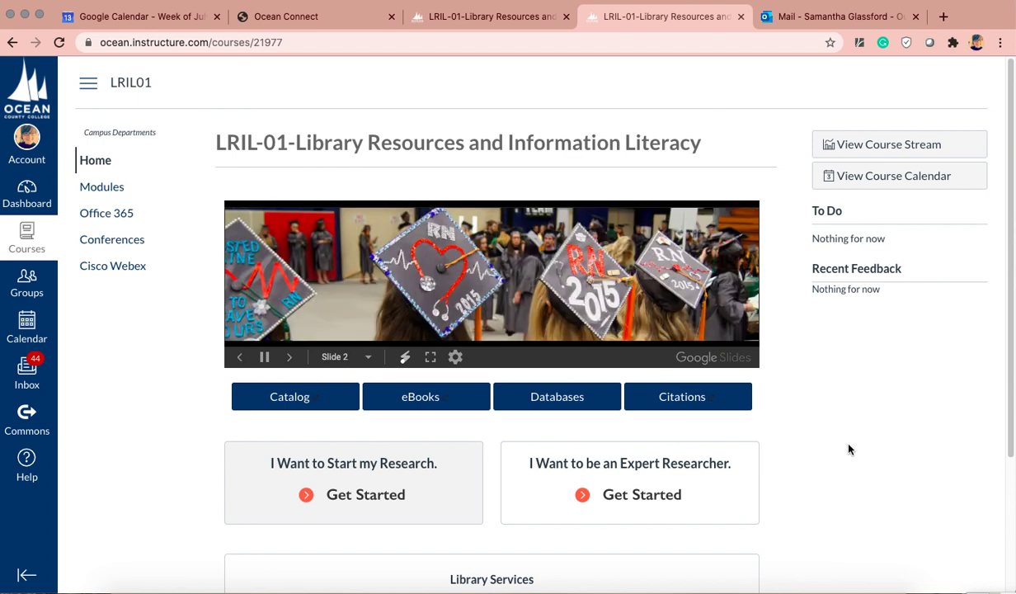
scroll(835, 449, "down", 3)
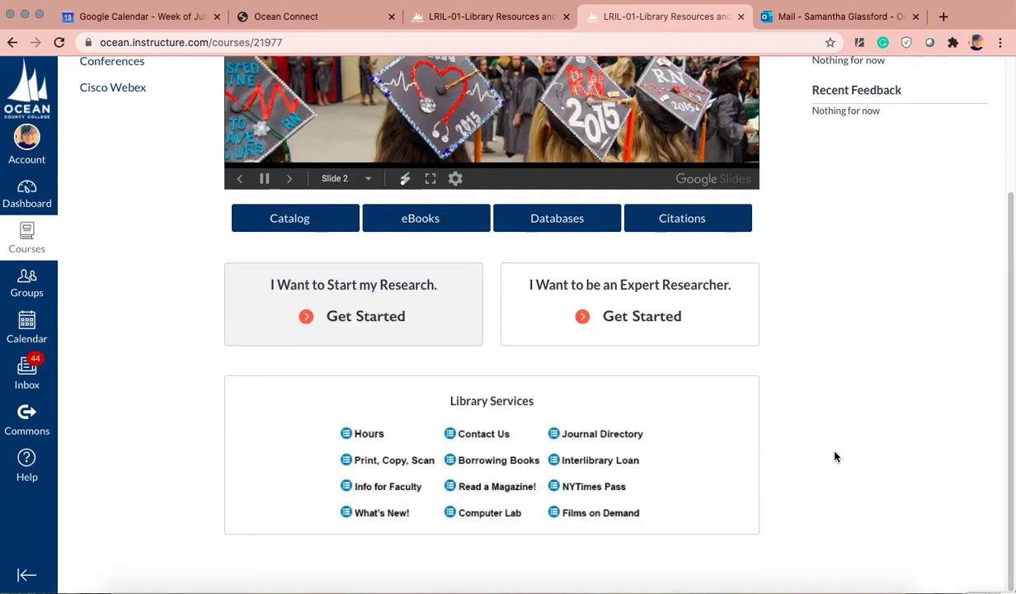
scroll(817, 439, "up", 3)
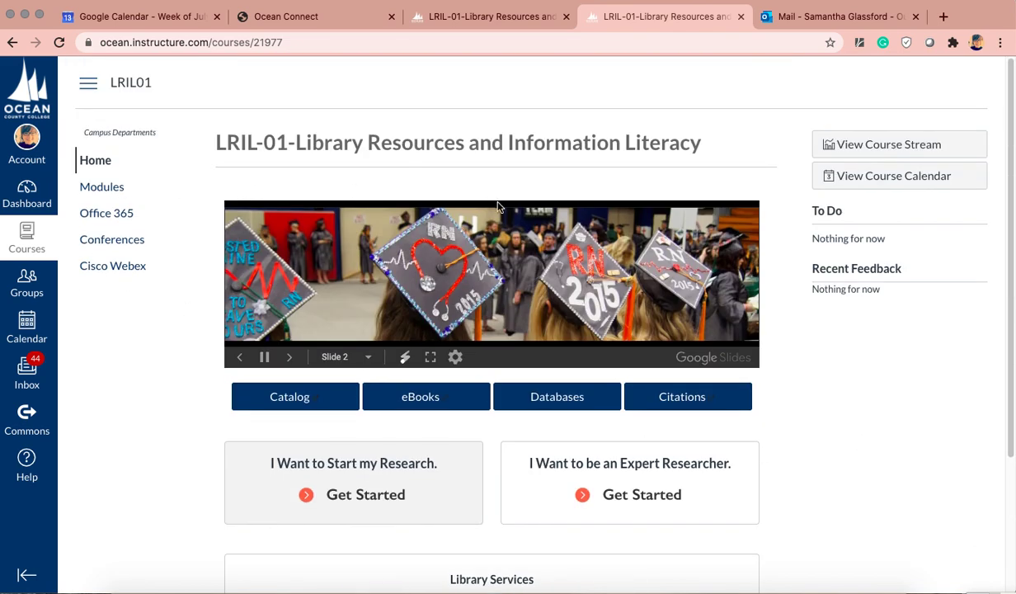